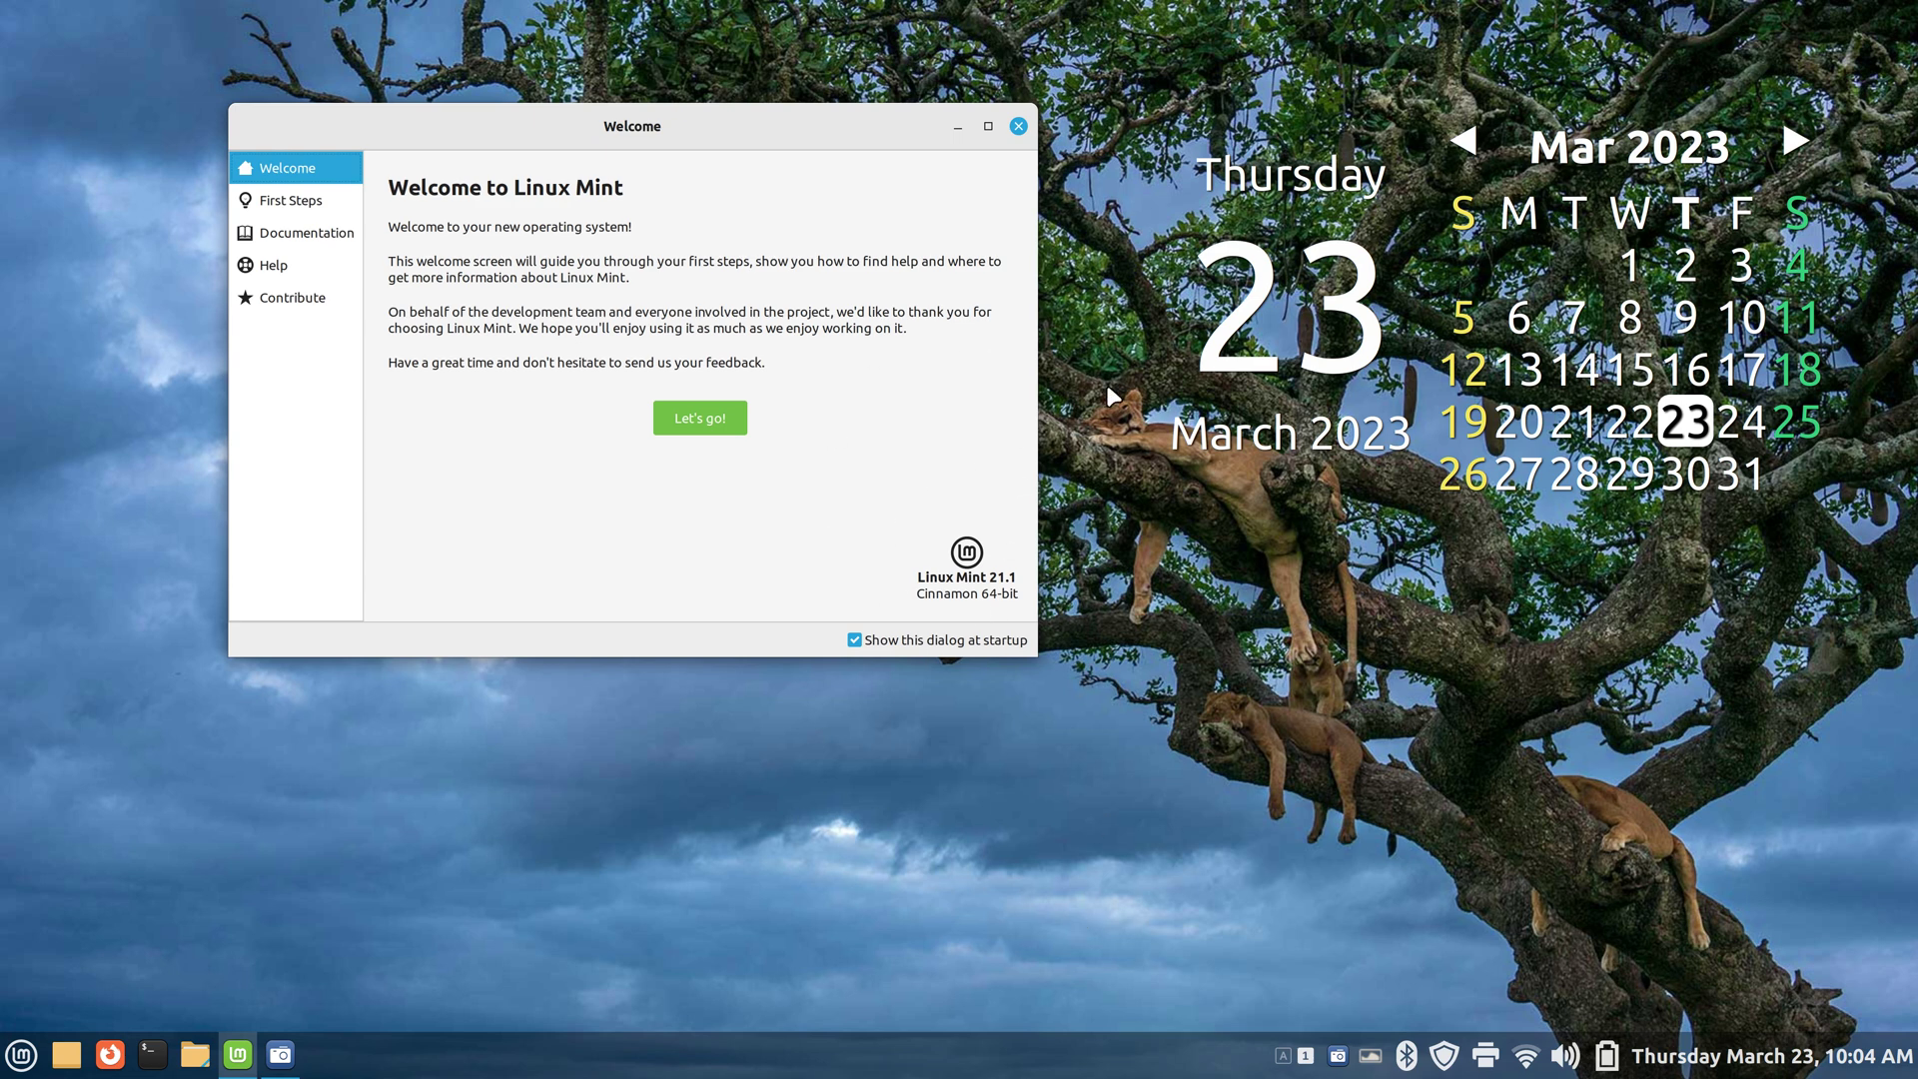
Close the Welcome window and browse the downloadable extensions under System Settings > Extensions.
{"action": "left_click", "coordinate": [1018, 125]}
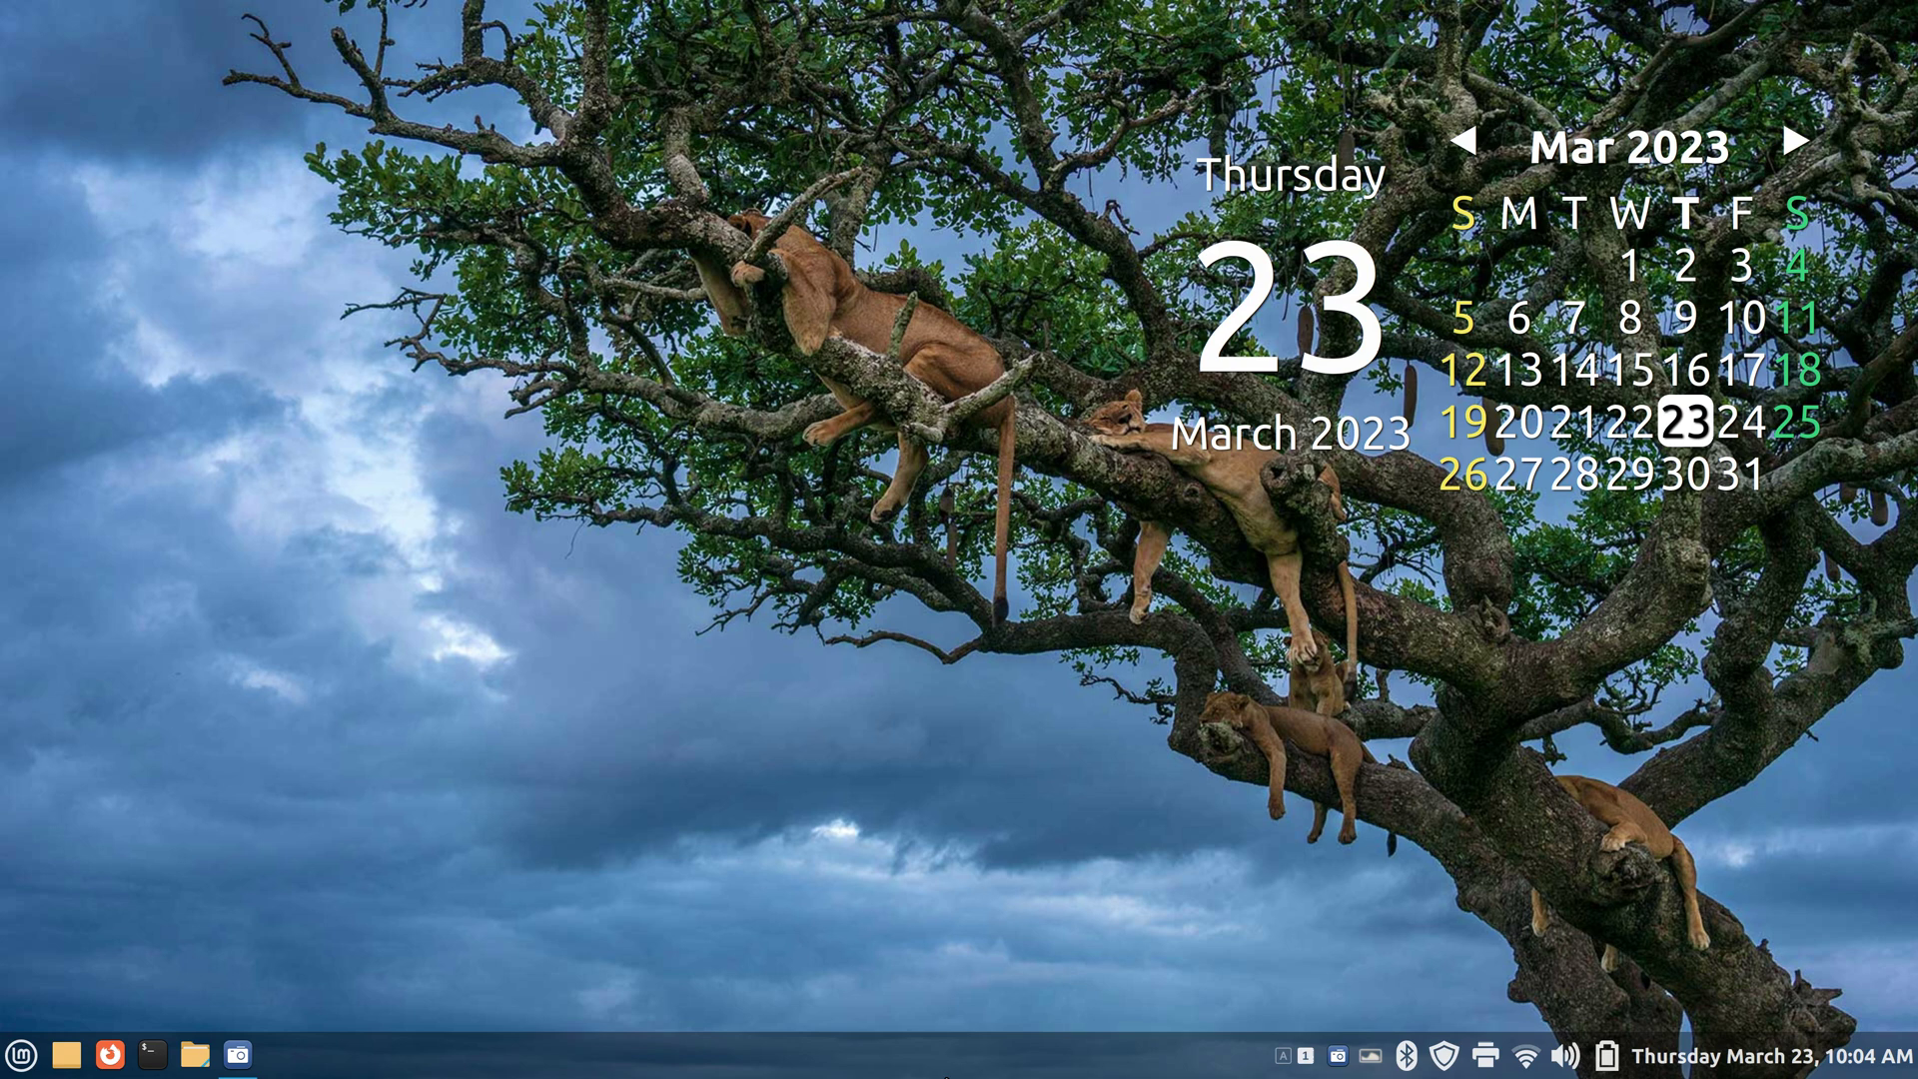
{"action": "right_click", "coordinate": [768, 1071]}
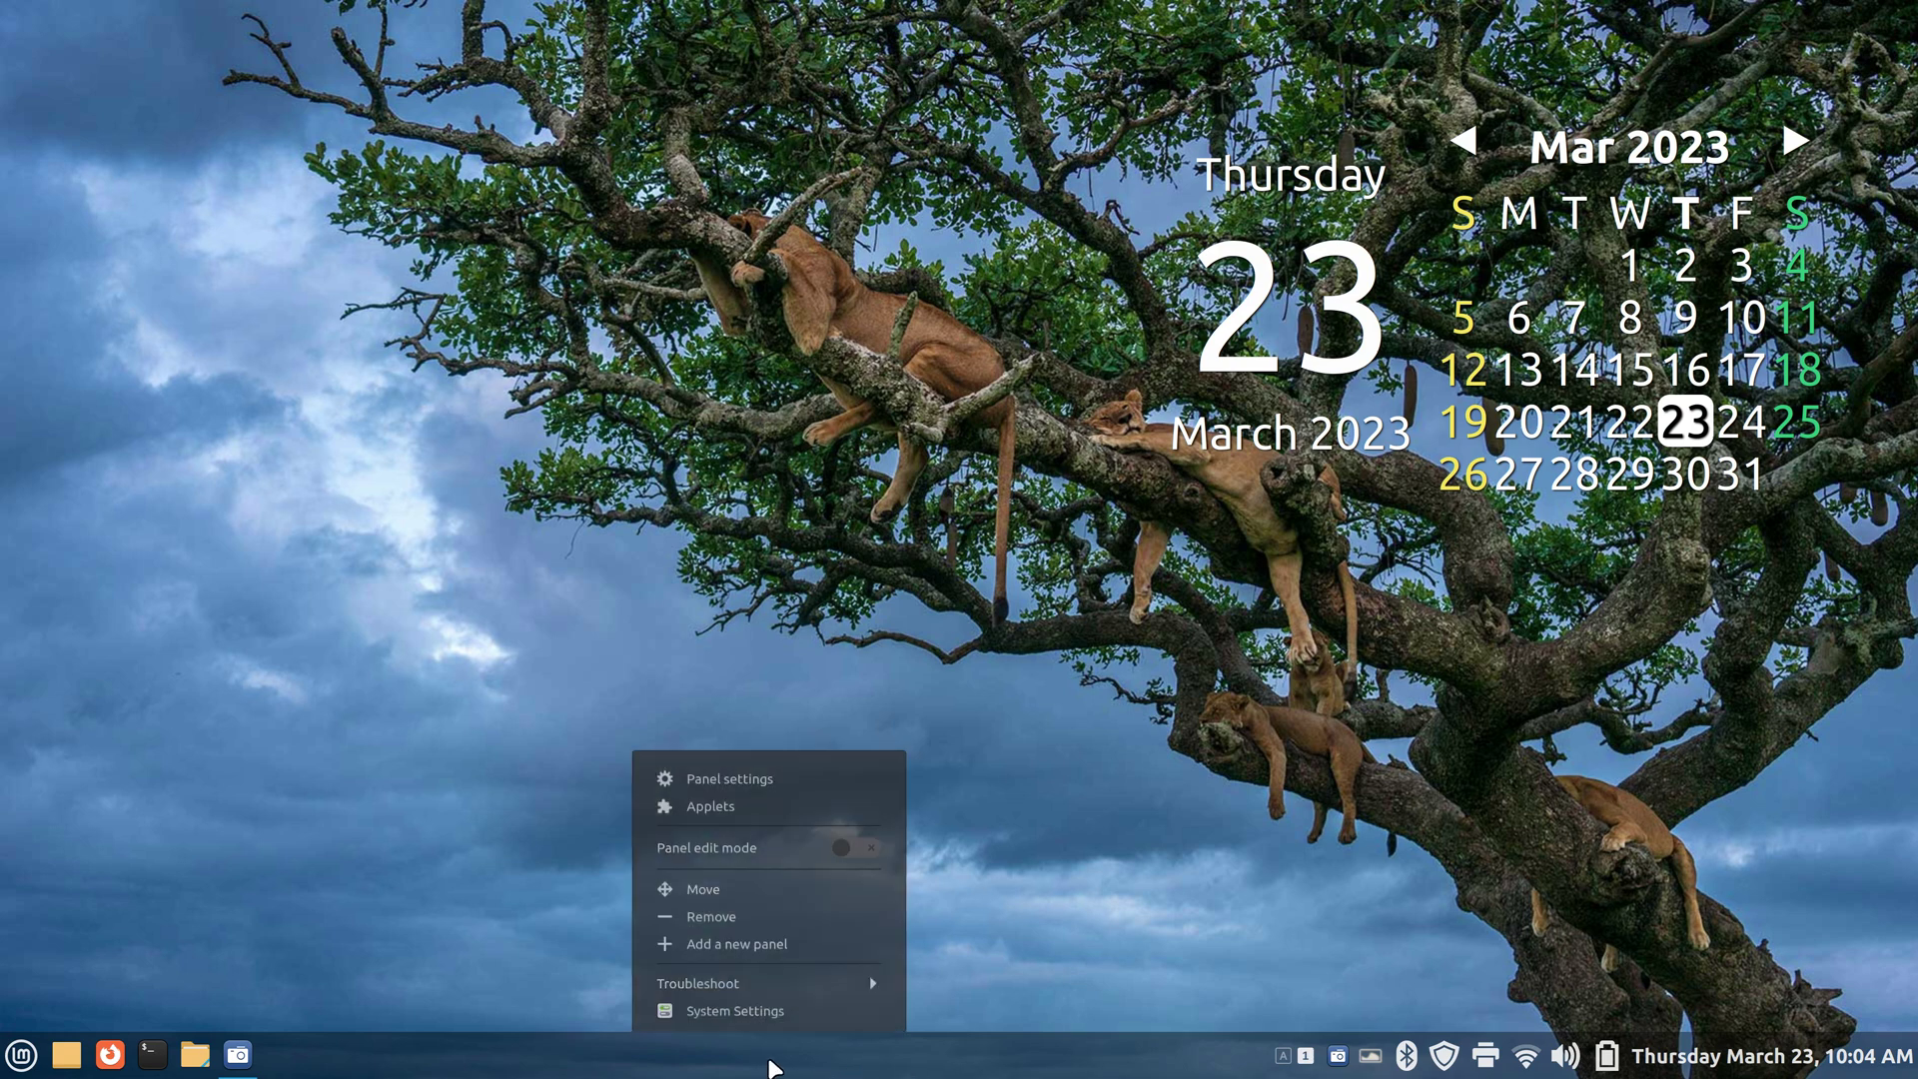
{"action": "left_click", "coordinate": [799, 1010]}
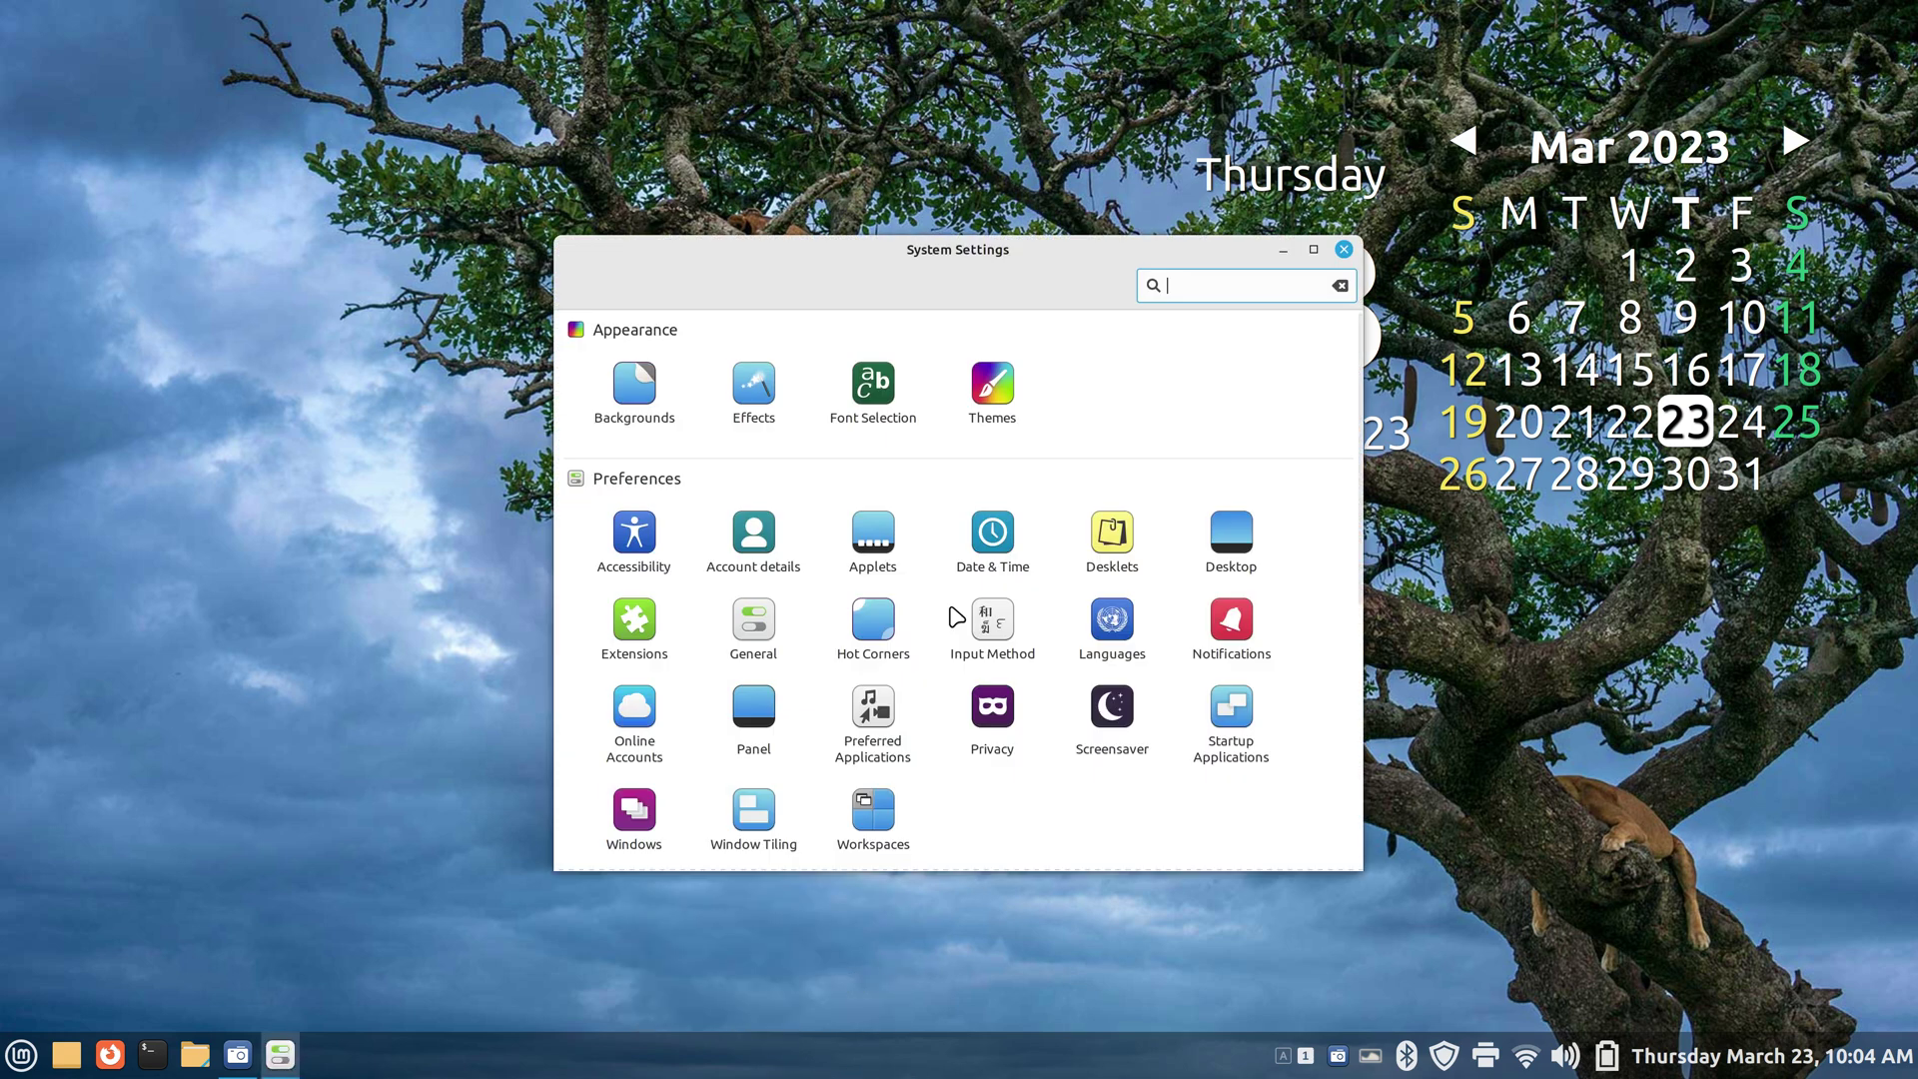
{"action": "left_click", "coordinate": [637, 627]}
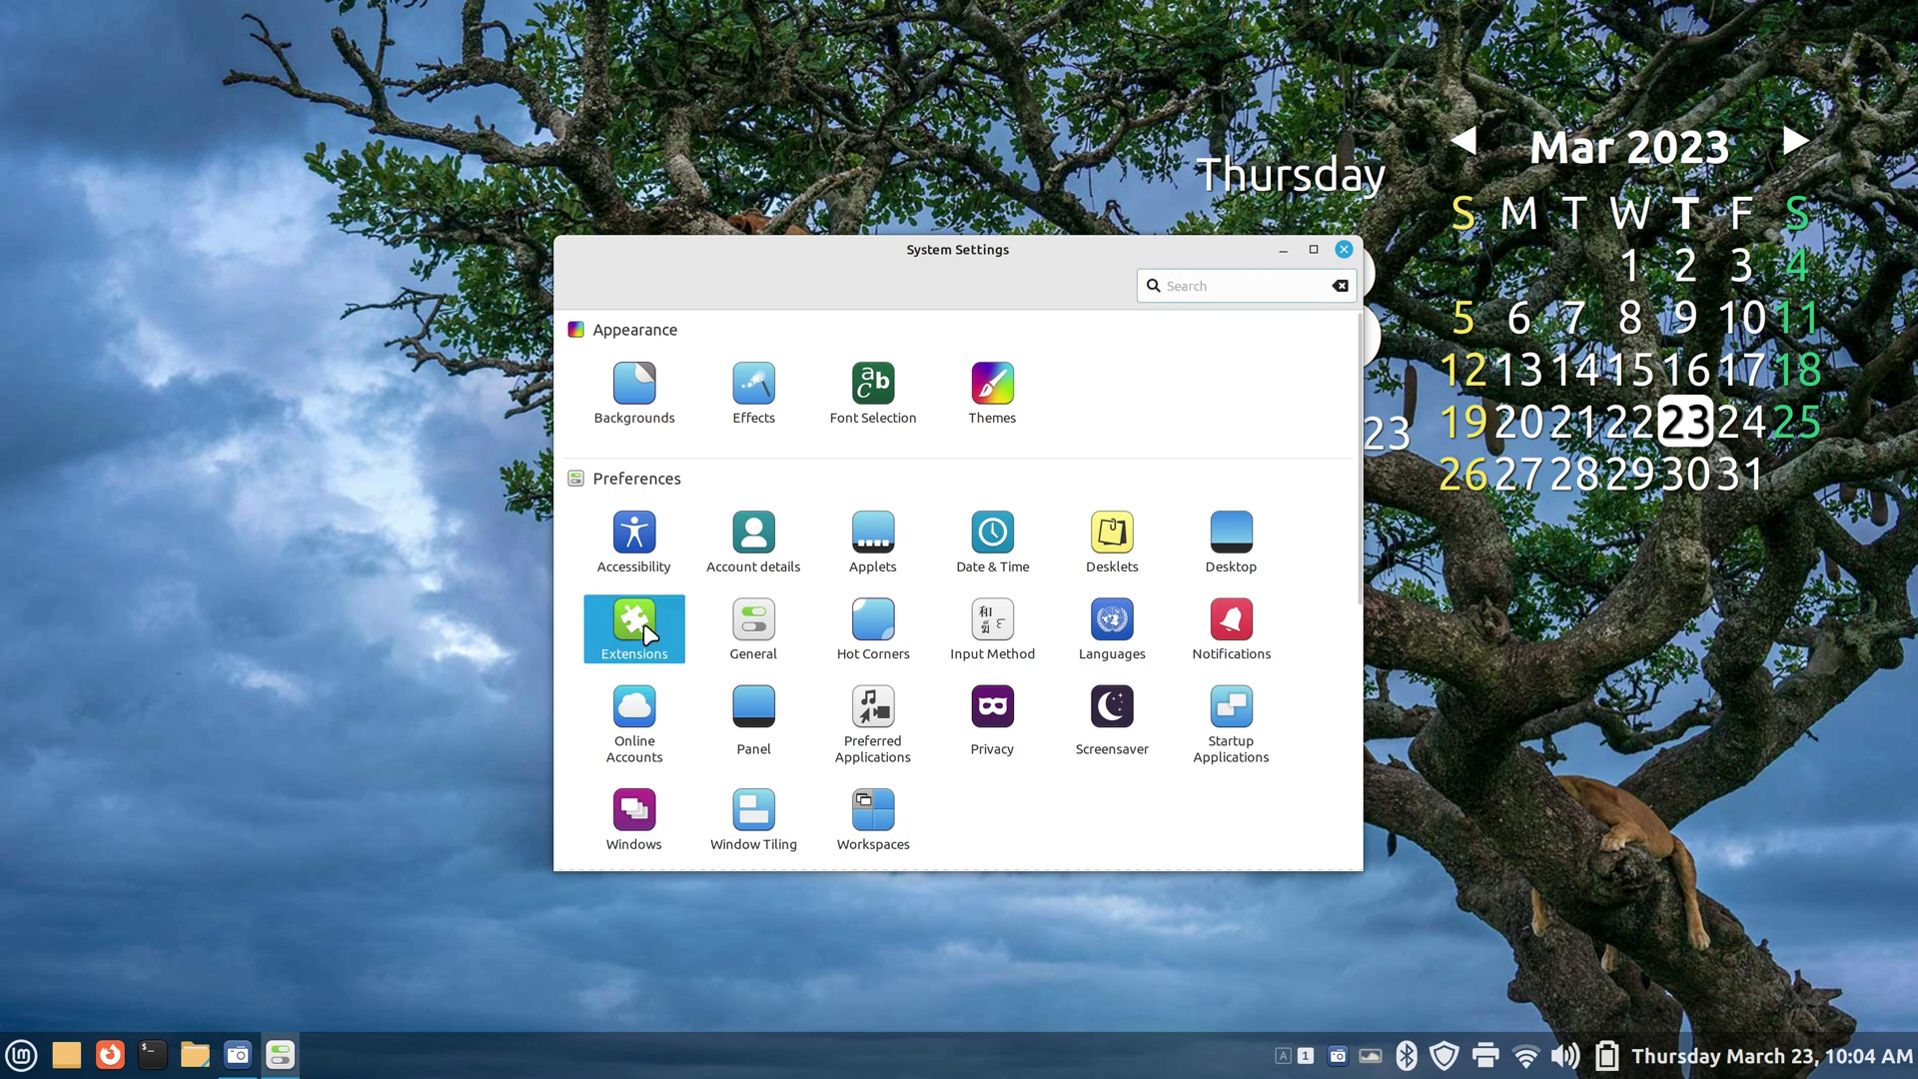
{"action": "left_click", "coordinate": [1002, 298]}
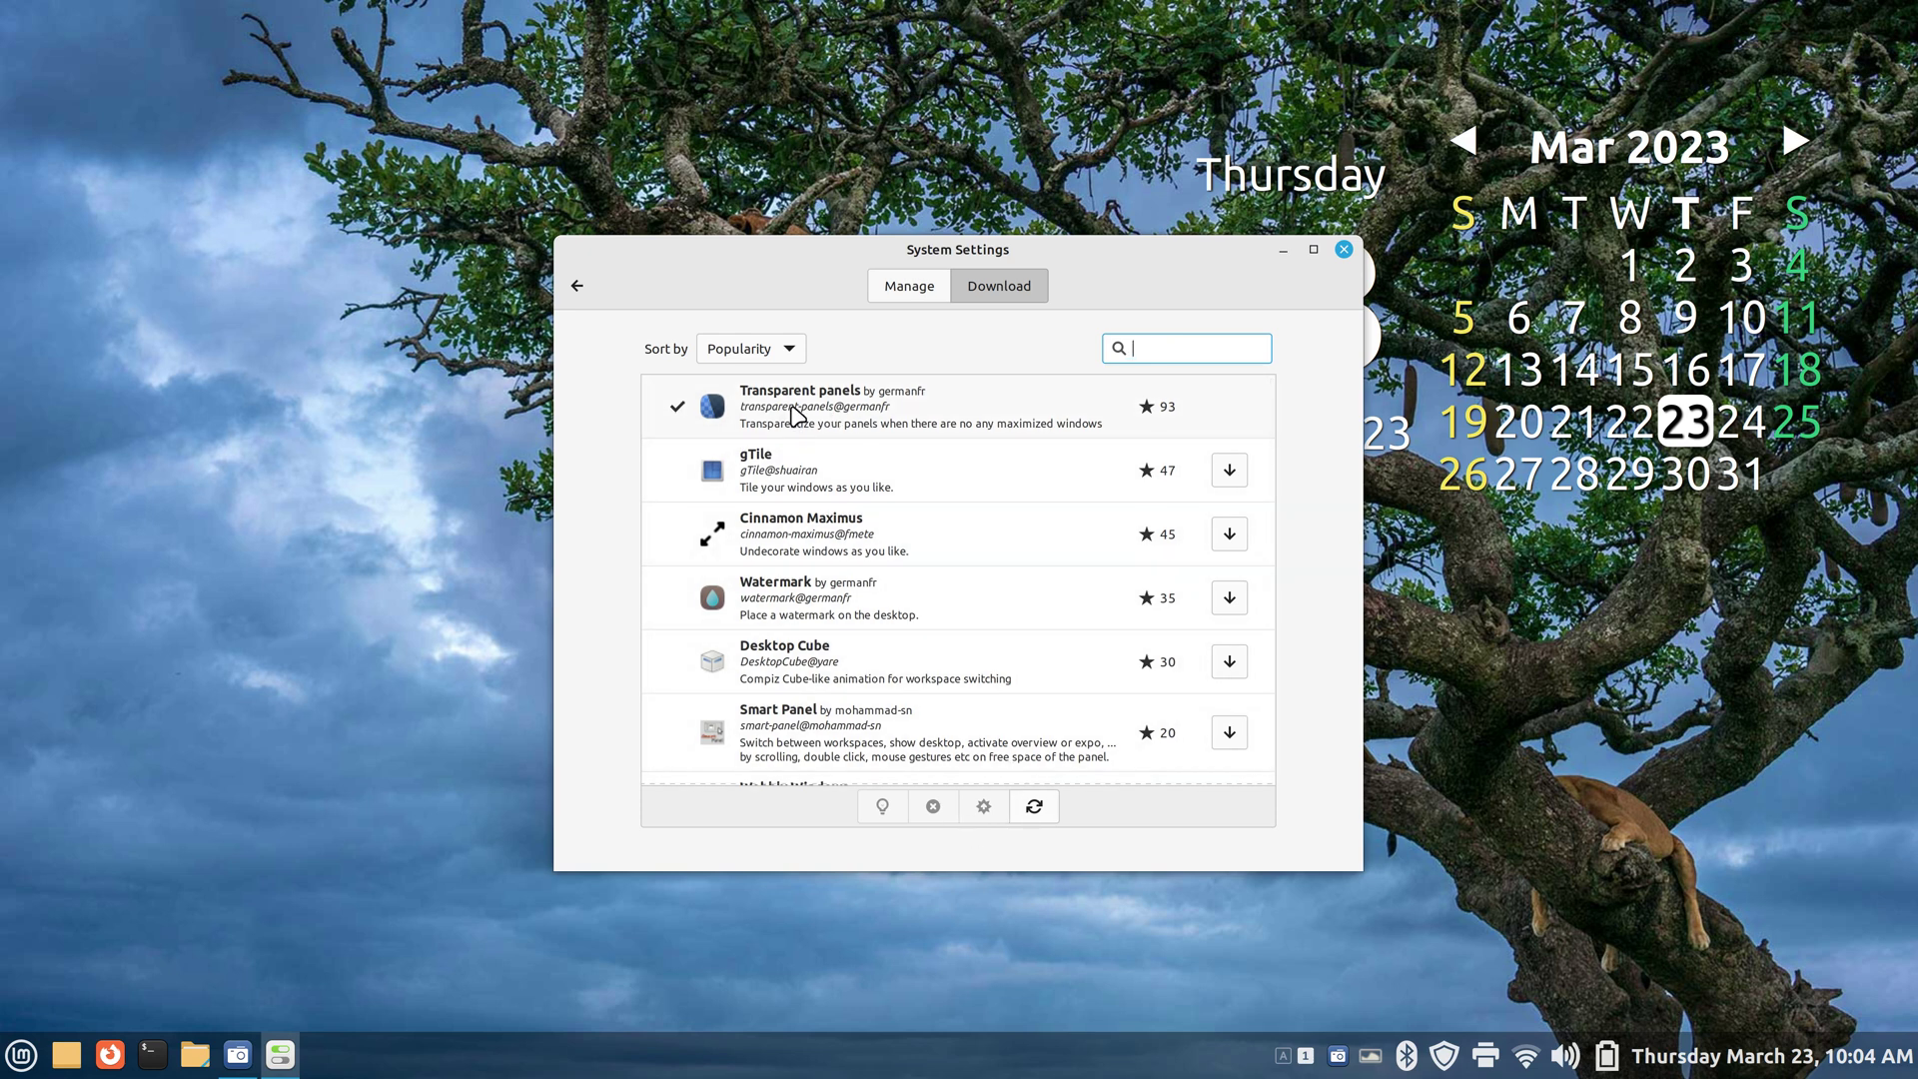
Disable and then re-enable Transparent panels in the Manage list of installed extensions.
{"action": "left_click", "coordinate": [965, 407]}
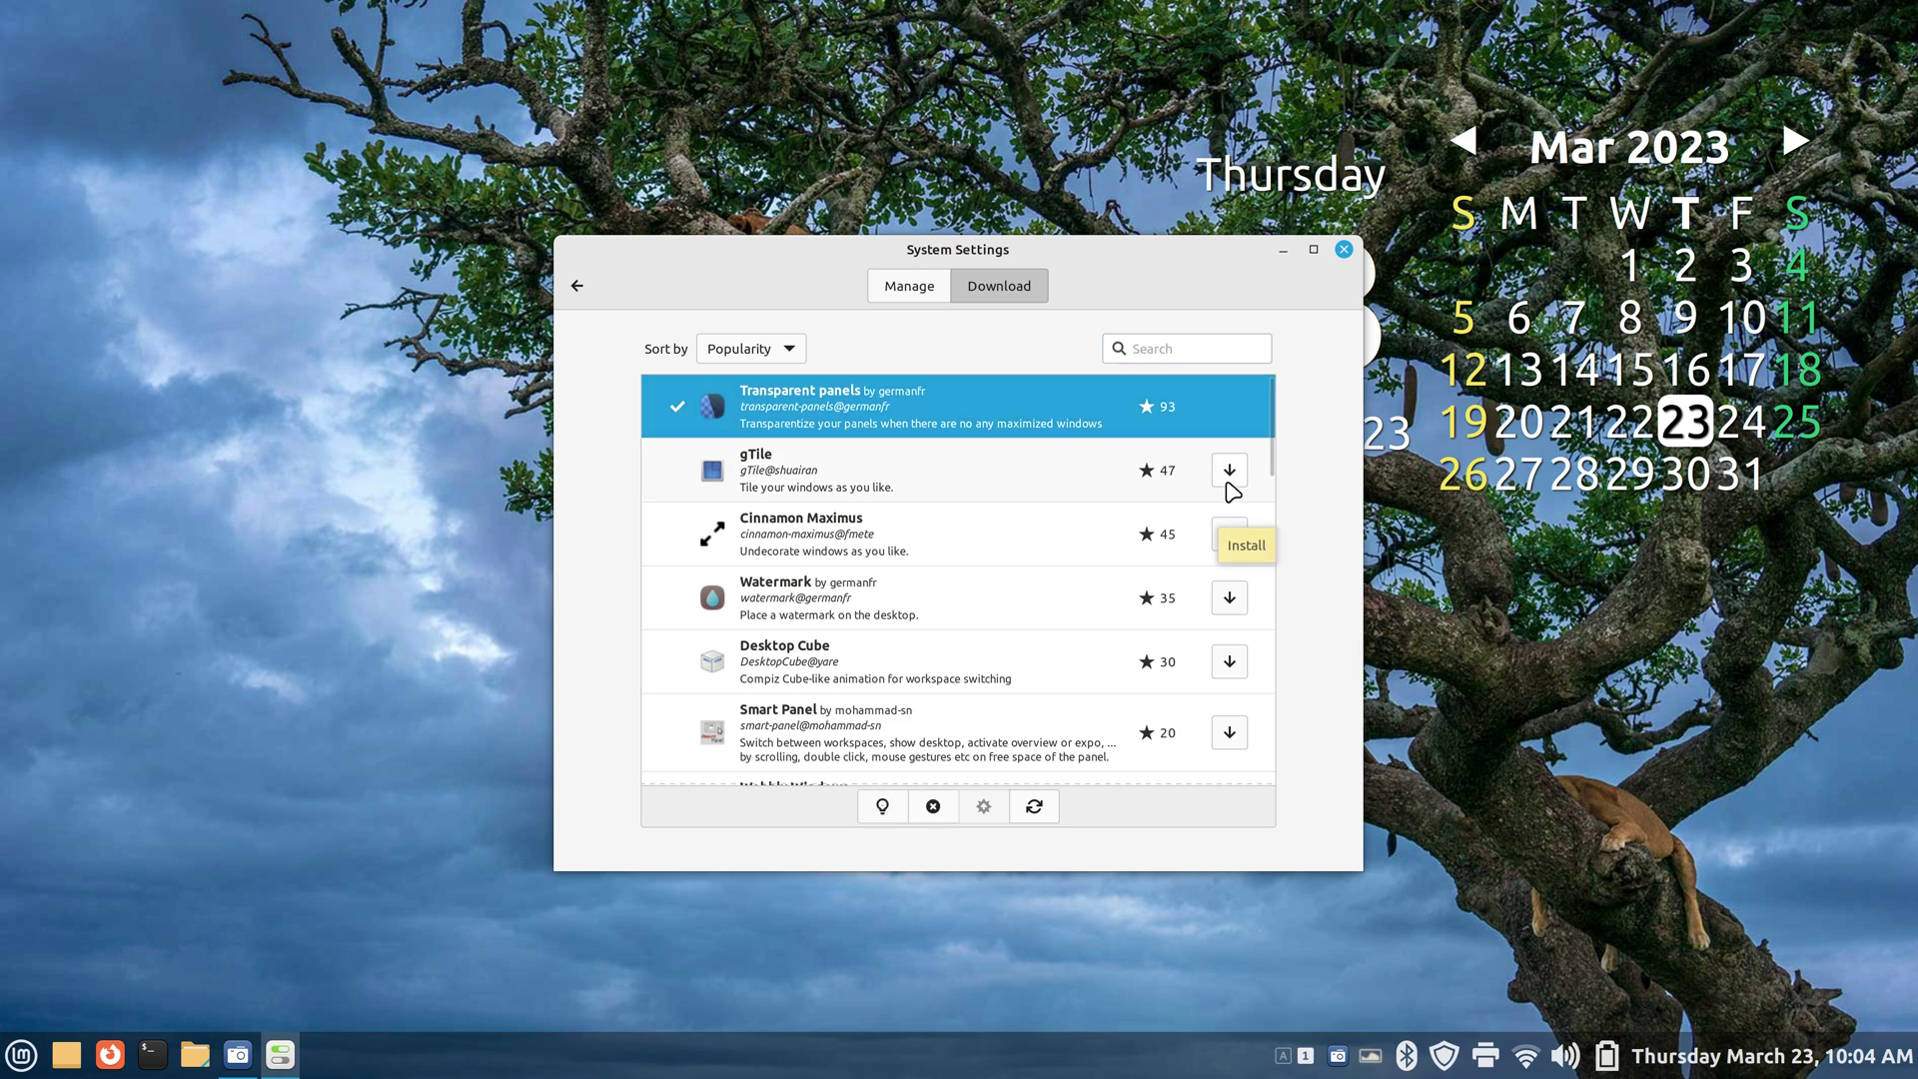
{"action": "left_click", "coordinate": [892, 292]}
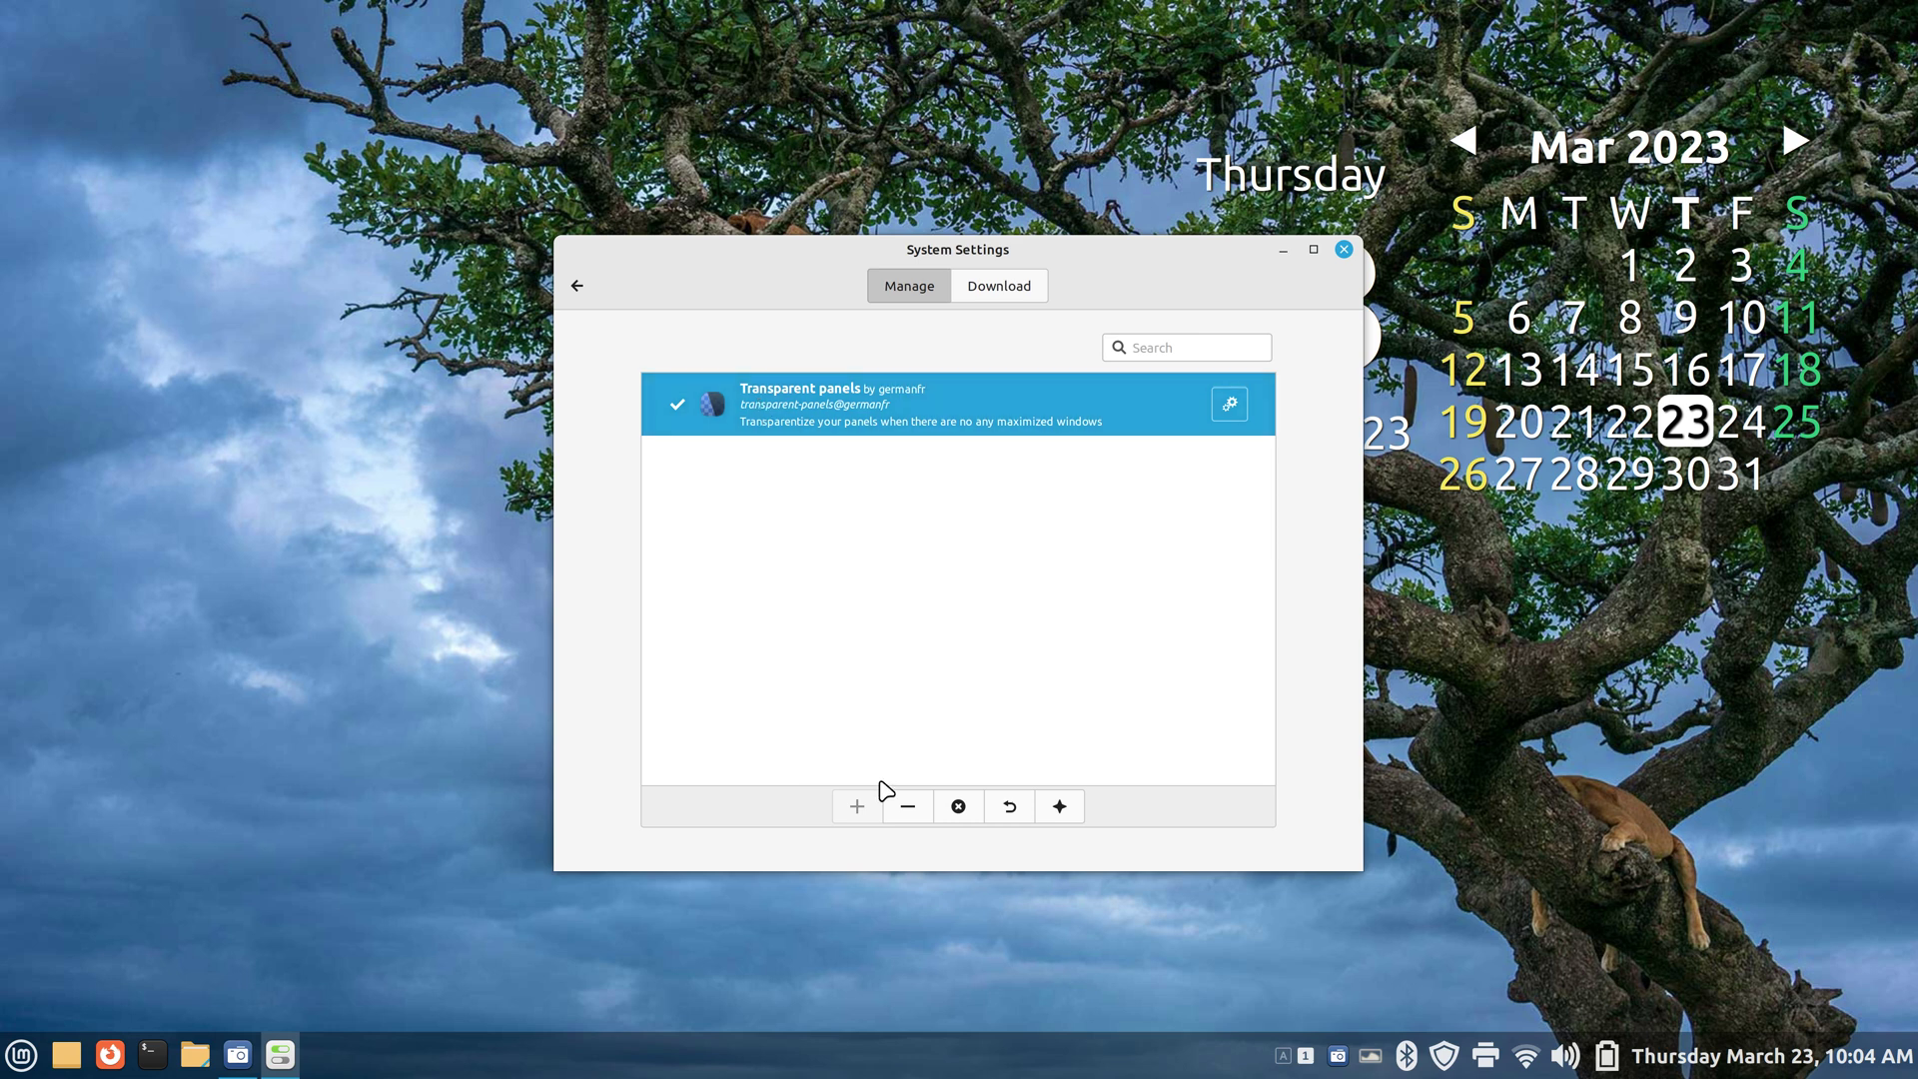
{"action": "left_click", "coordinate": [907, 807]}
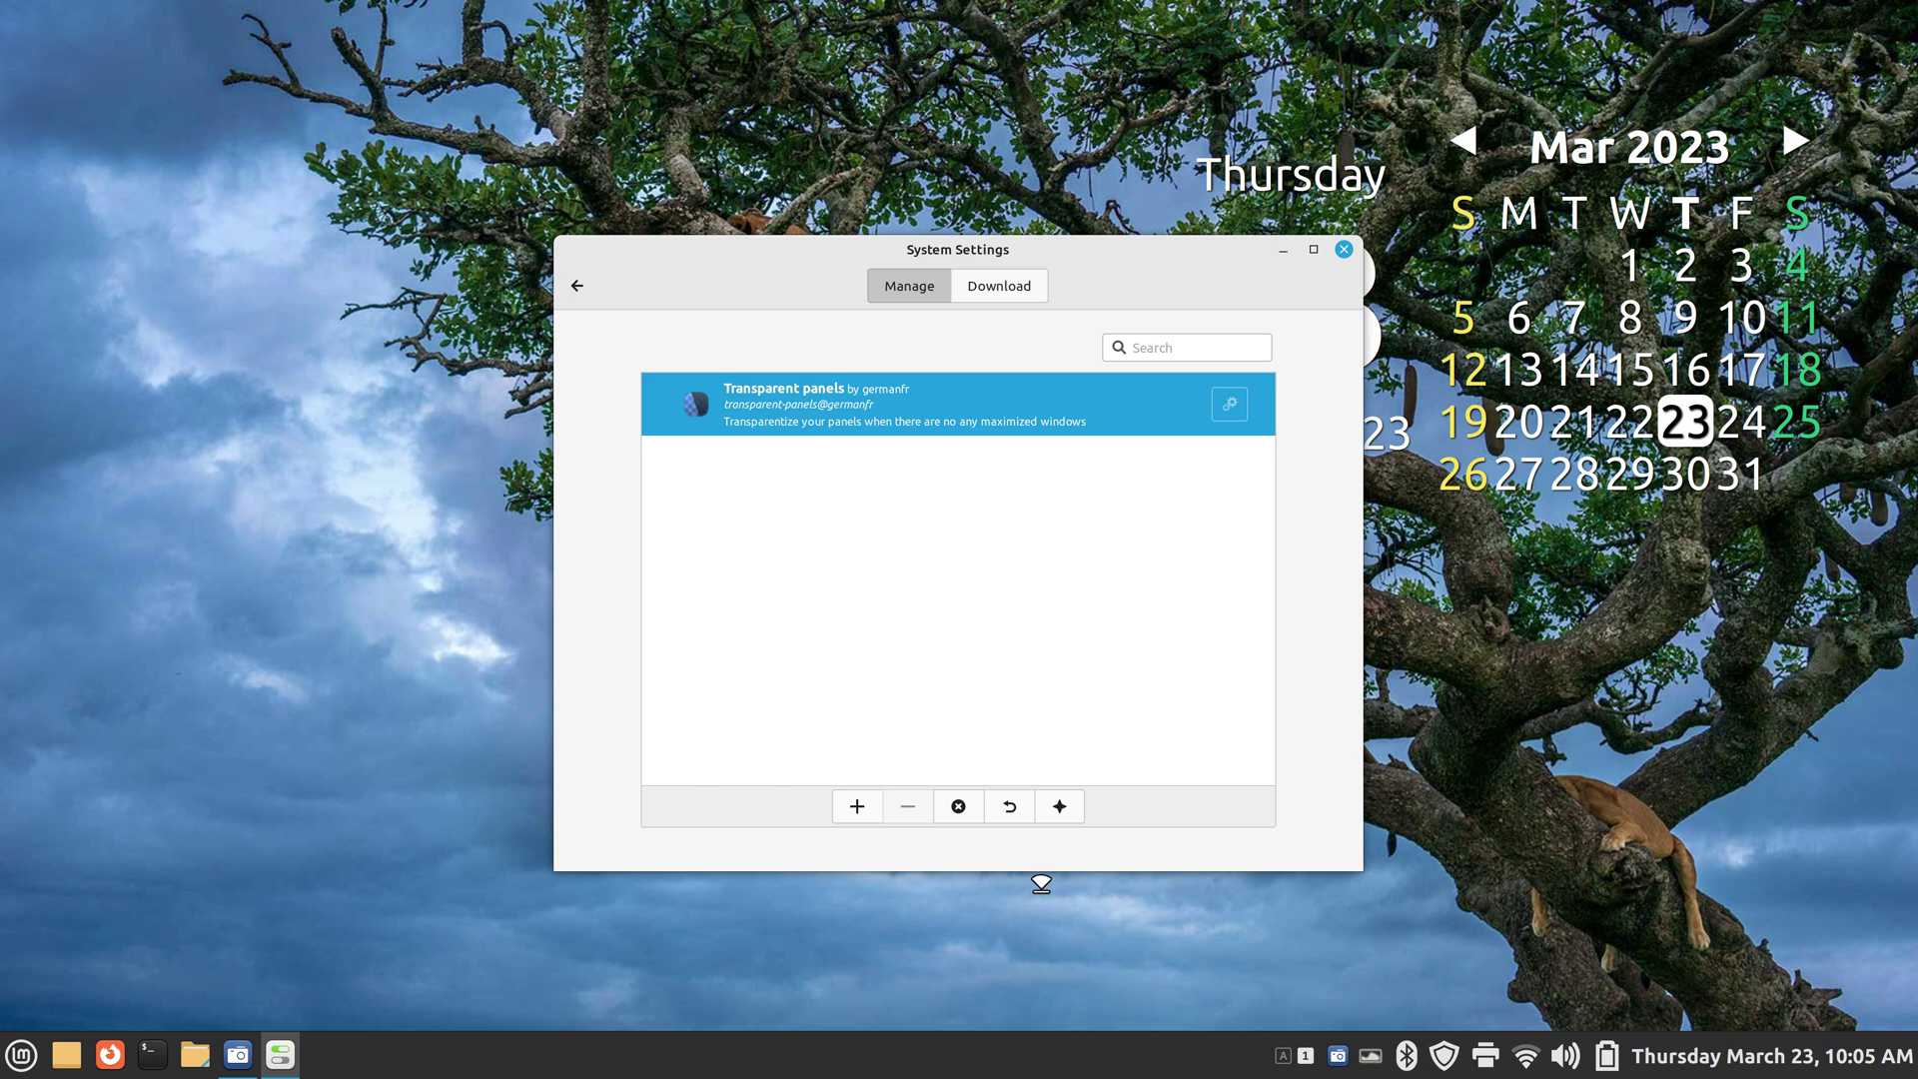
{"action": "left_click", "coordinate": [856, 807]}
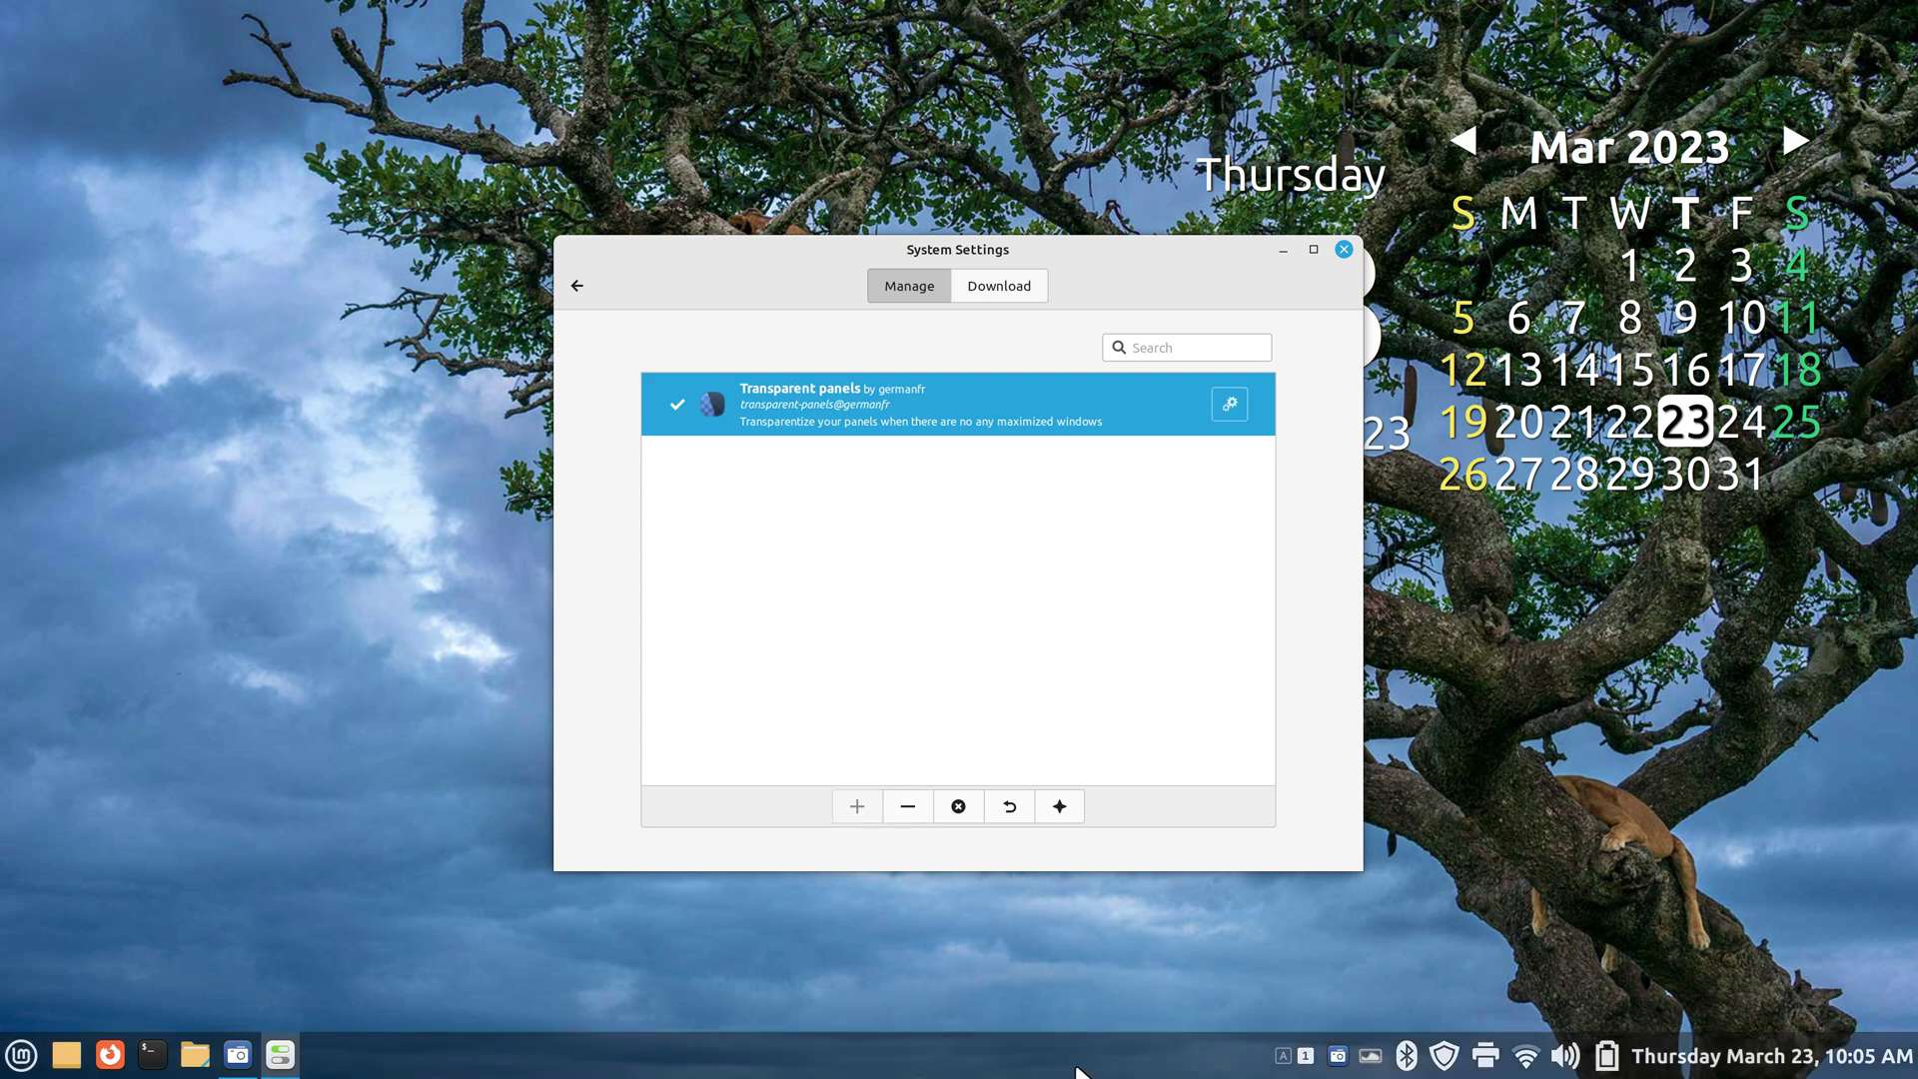
Set Transparent panels' Type of transparency to Fully transparent and close its settings and System Settings.
{"action": "left_click", "coordinate": [1230, 406]}
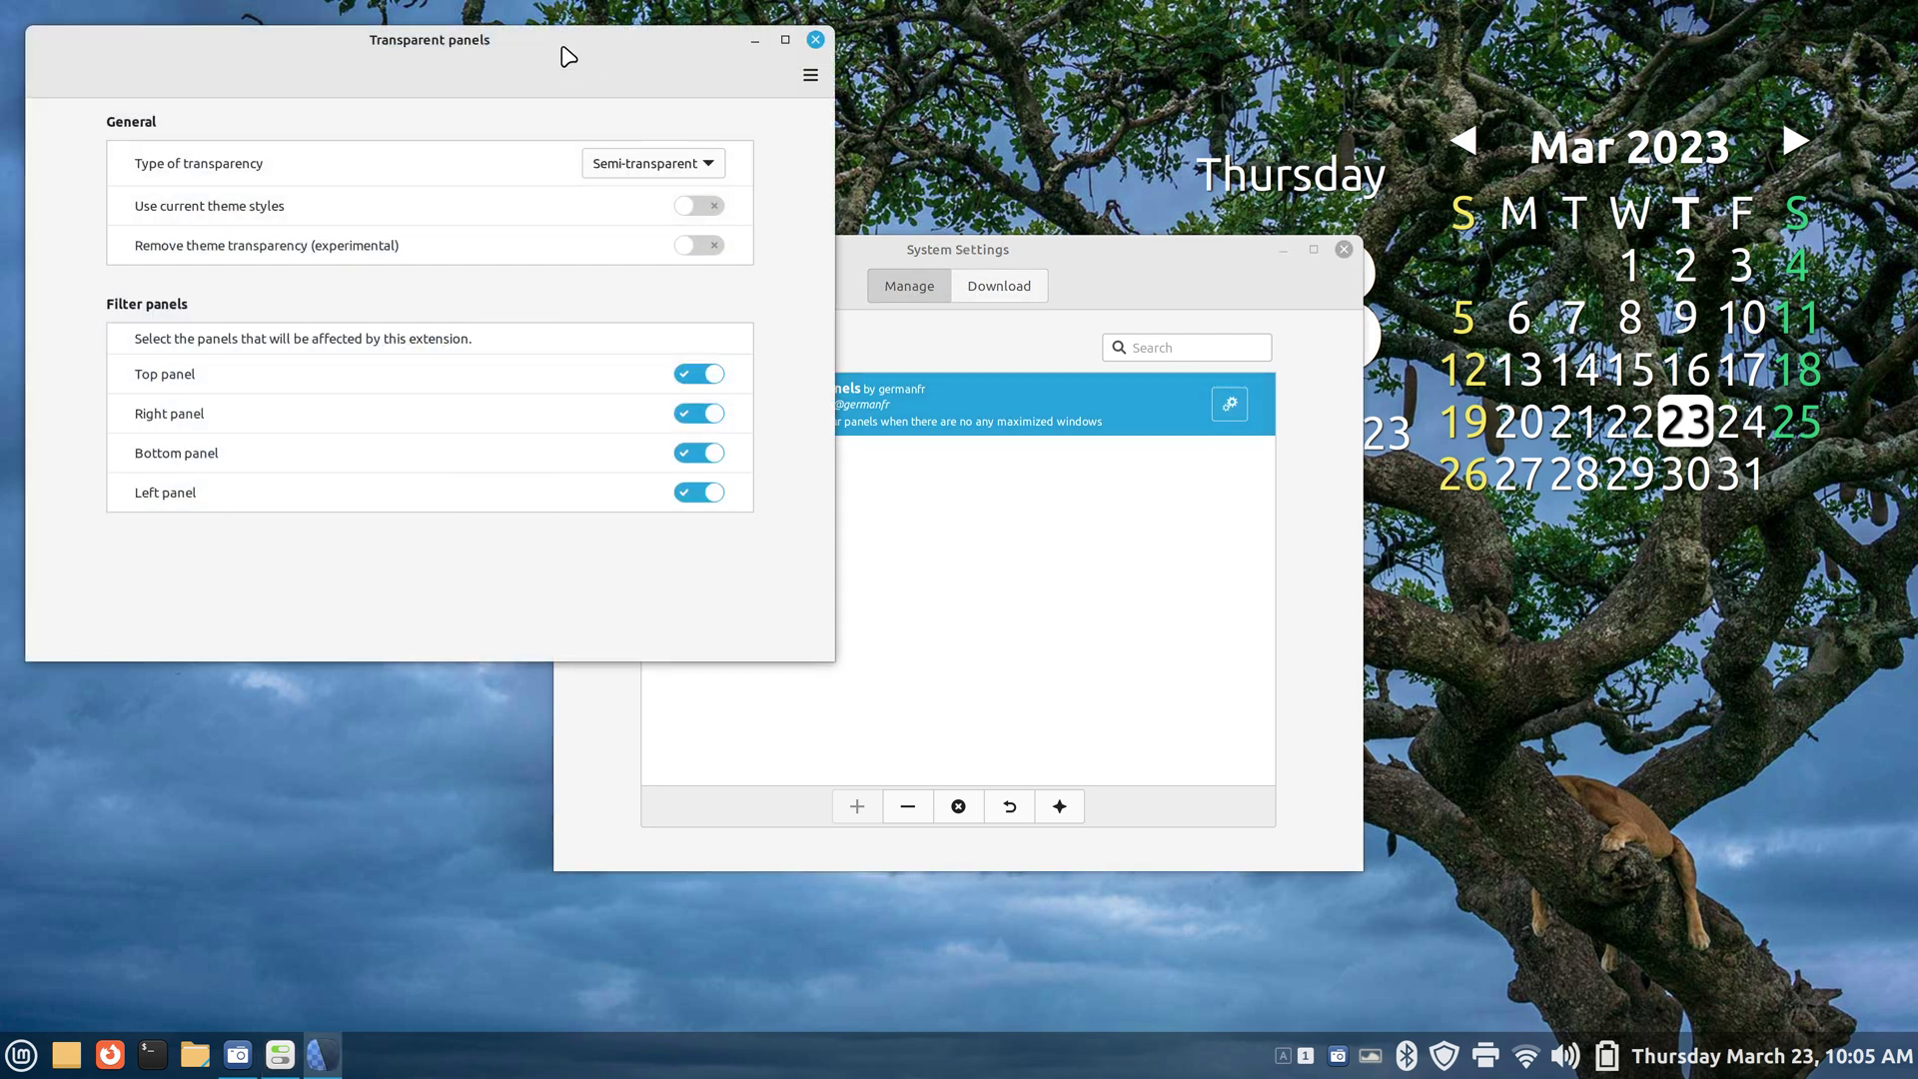
{"action": "left_click_drag", "start_coordinate": [575, 60], "coordinate": [1022, 196]}
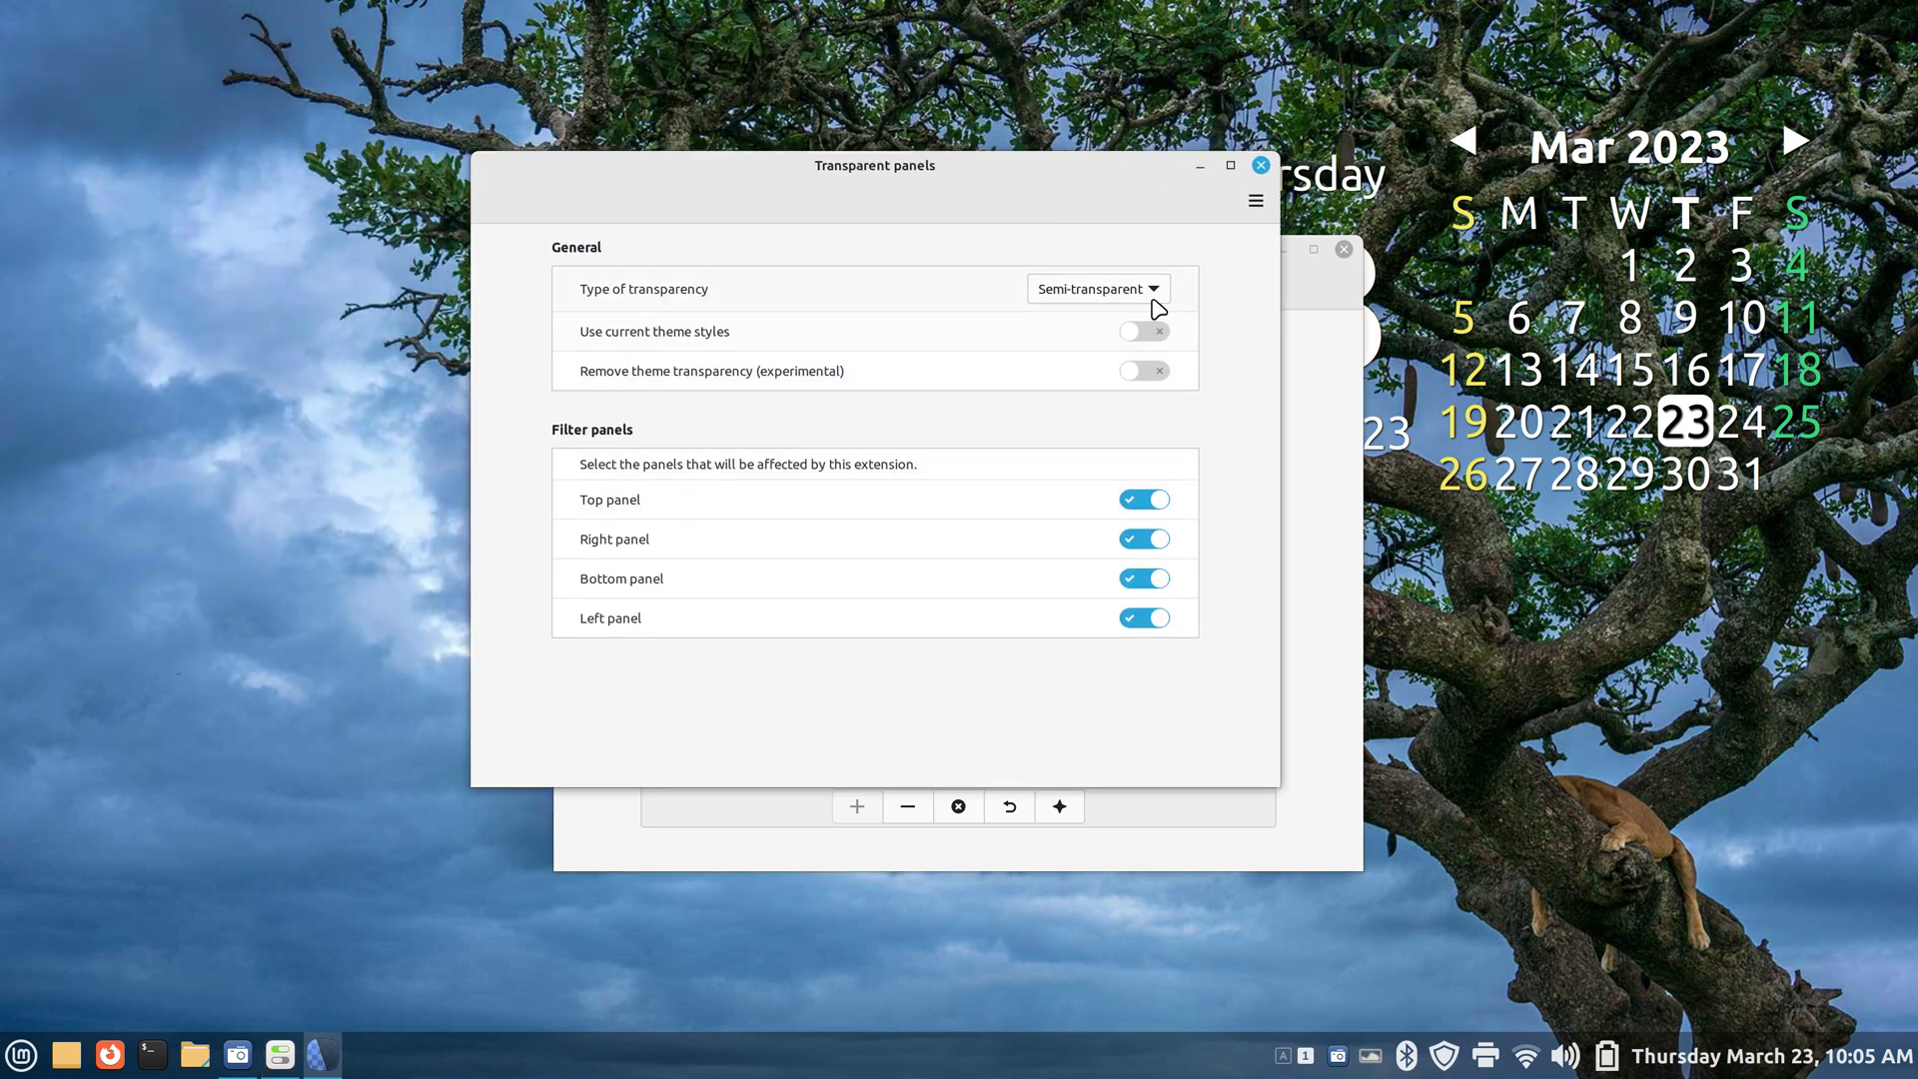
{"action": "left_click", "coordinate": [1143, 300]}
{"action": "left_click", "coordinate": [1140, 261]}
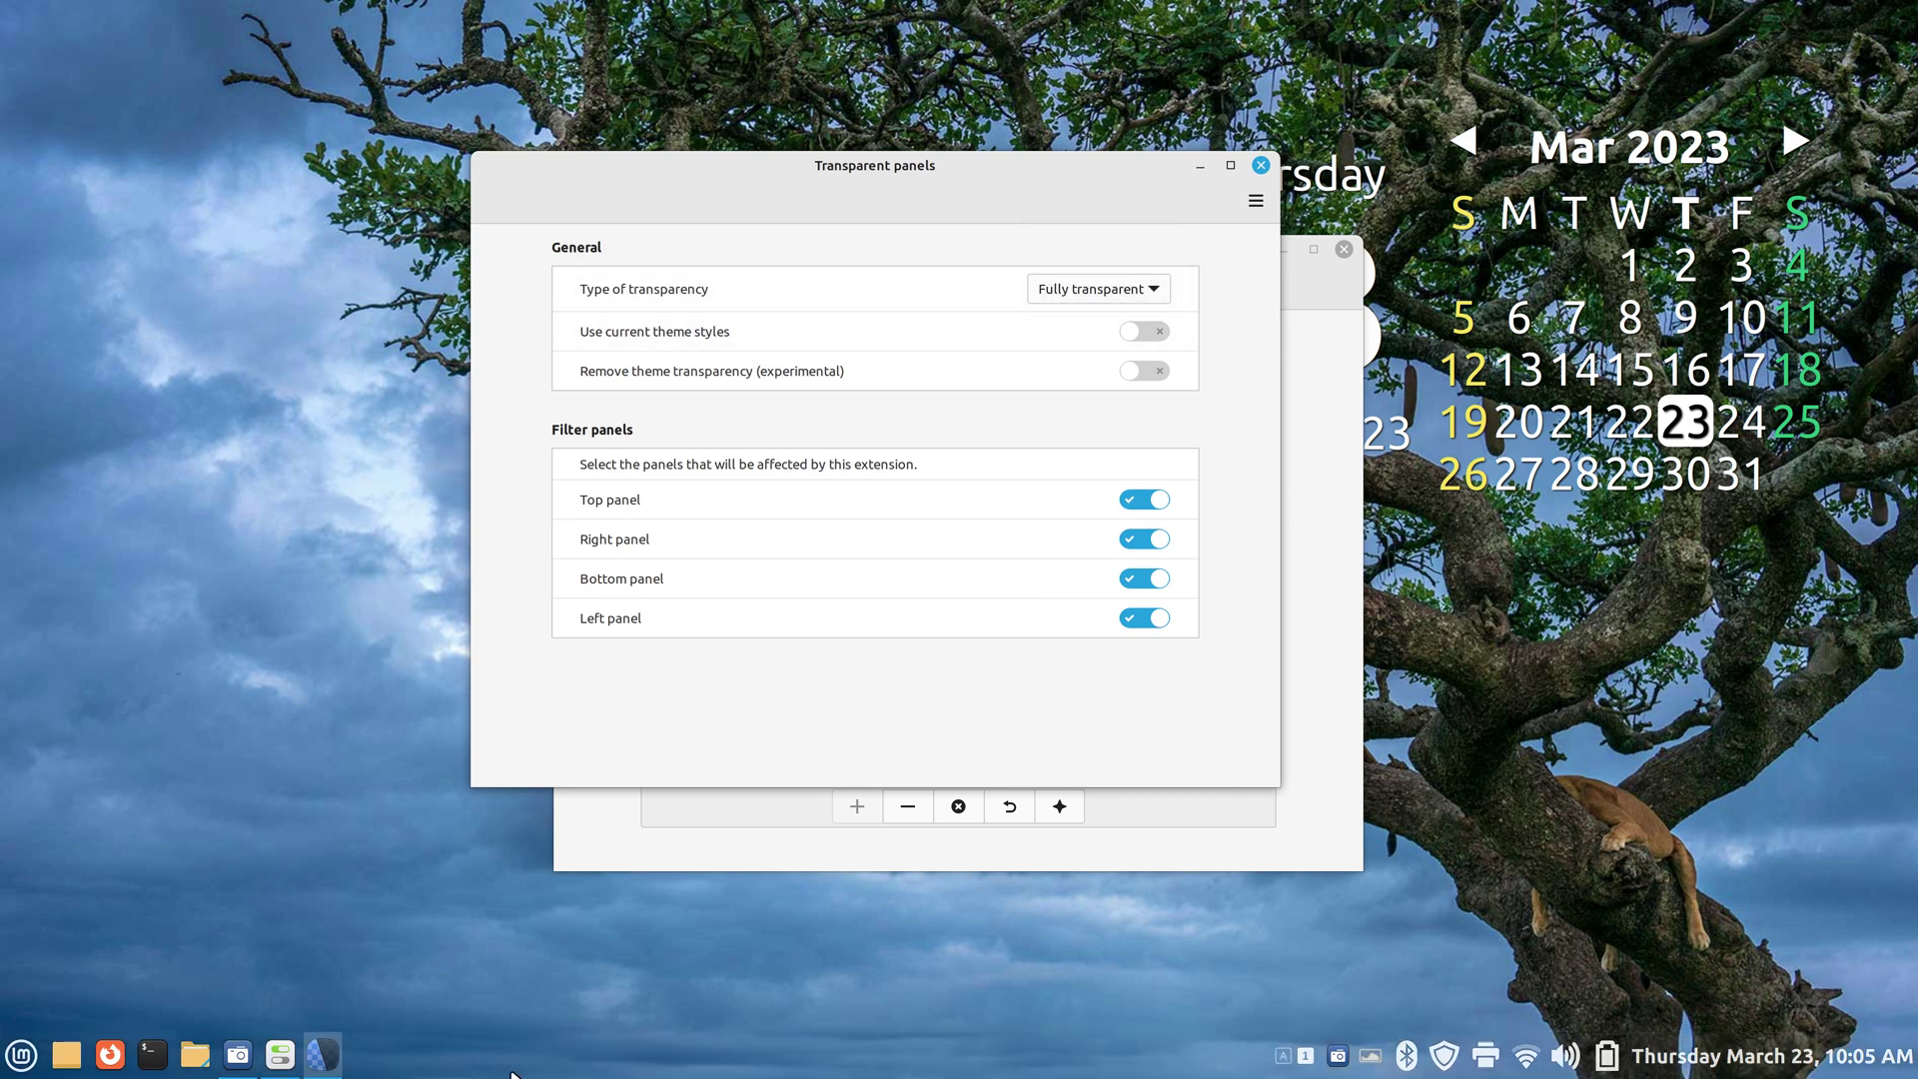
{"action": "left_click", "coordinate": [1261, 165]}
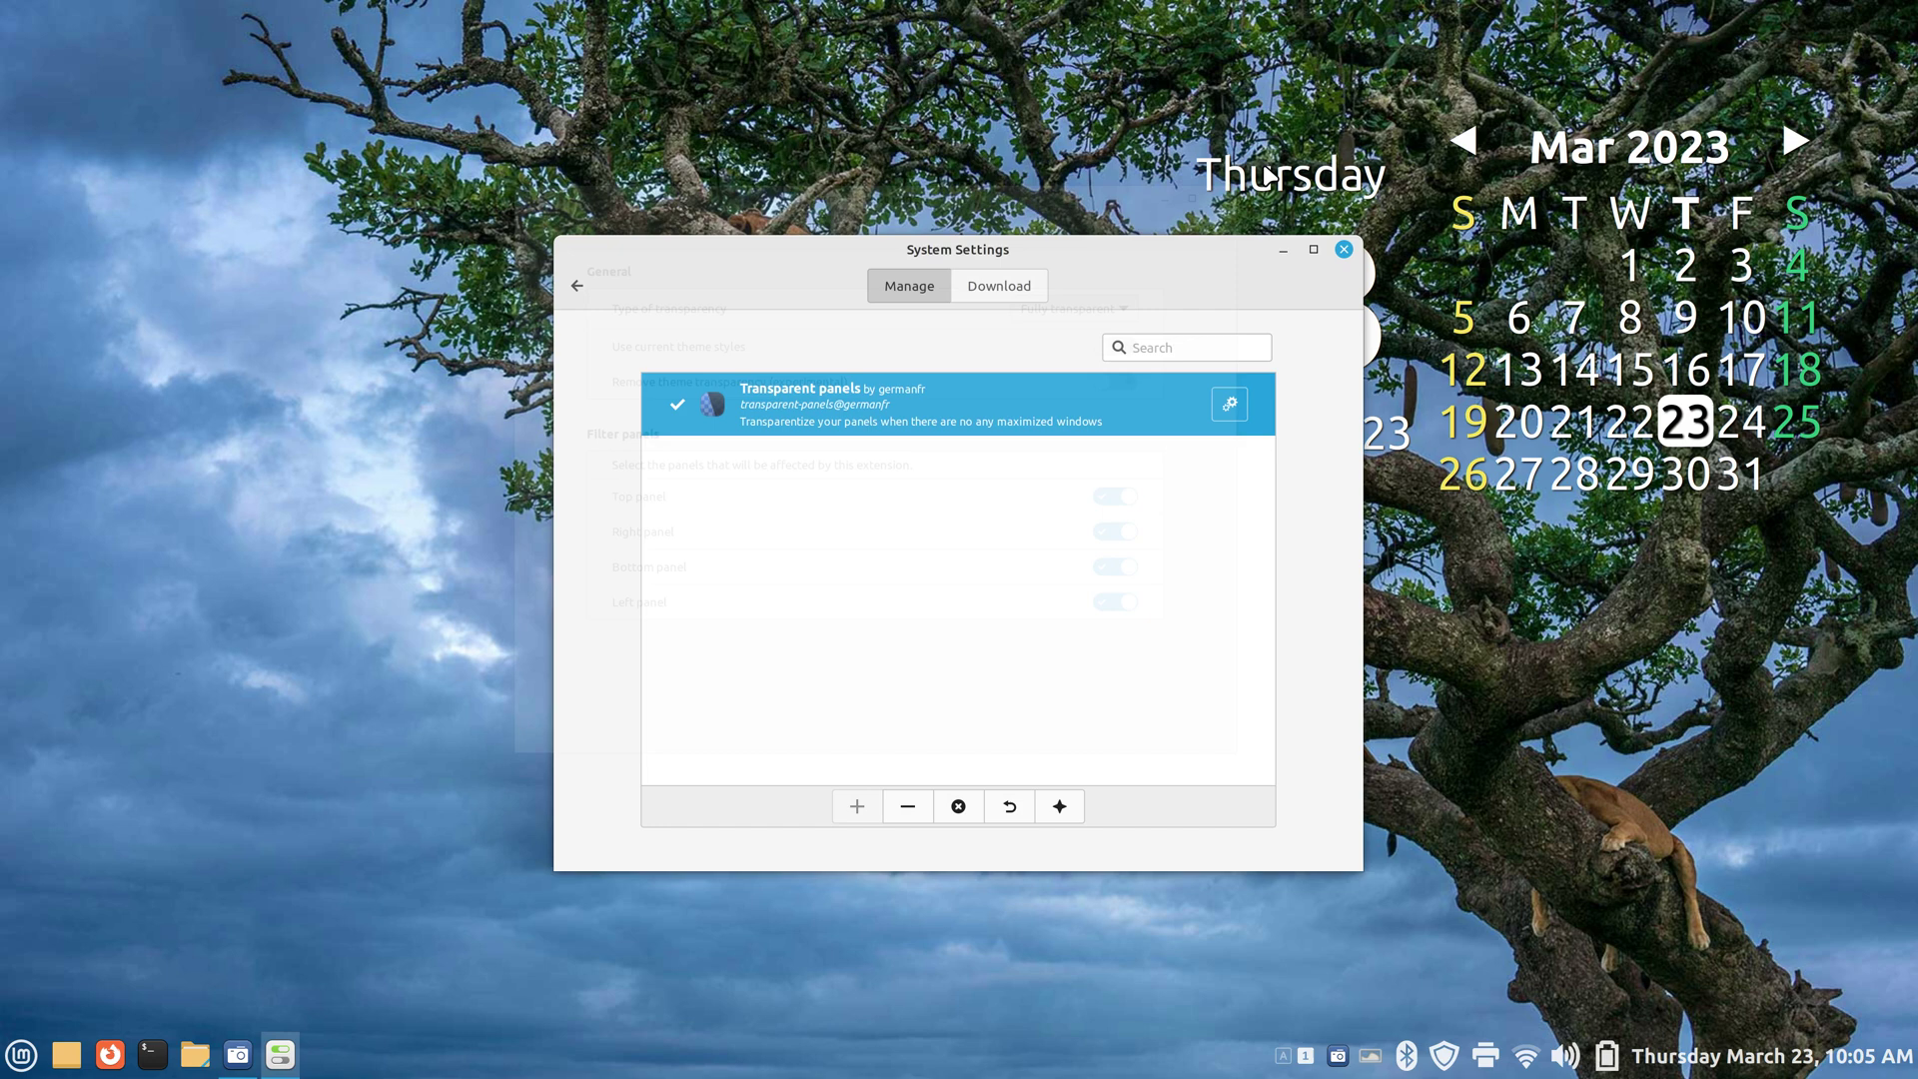
{"action": "left_click", "coordinate": [1345, 250]}
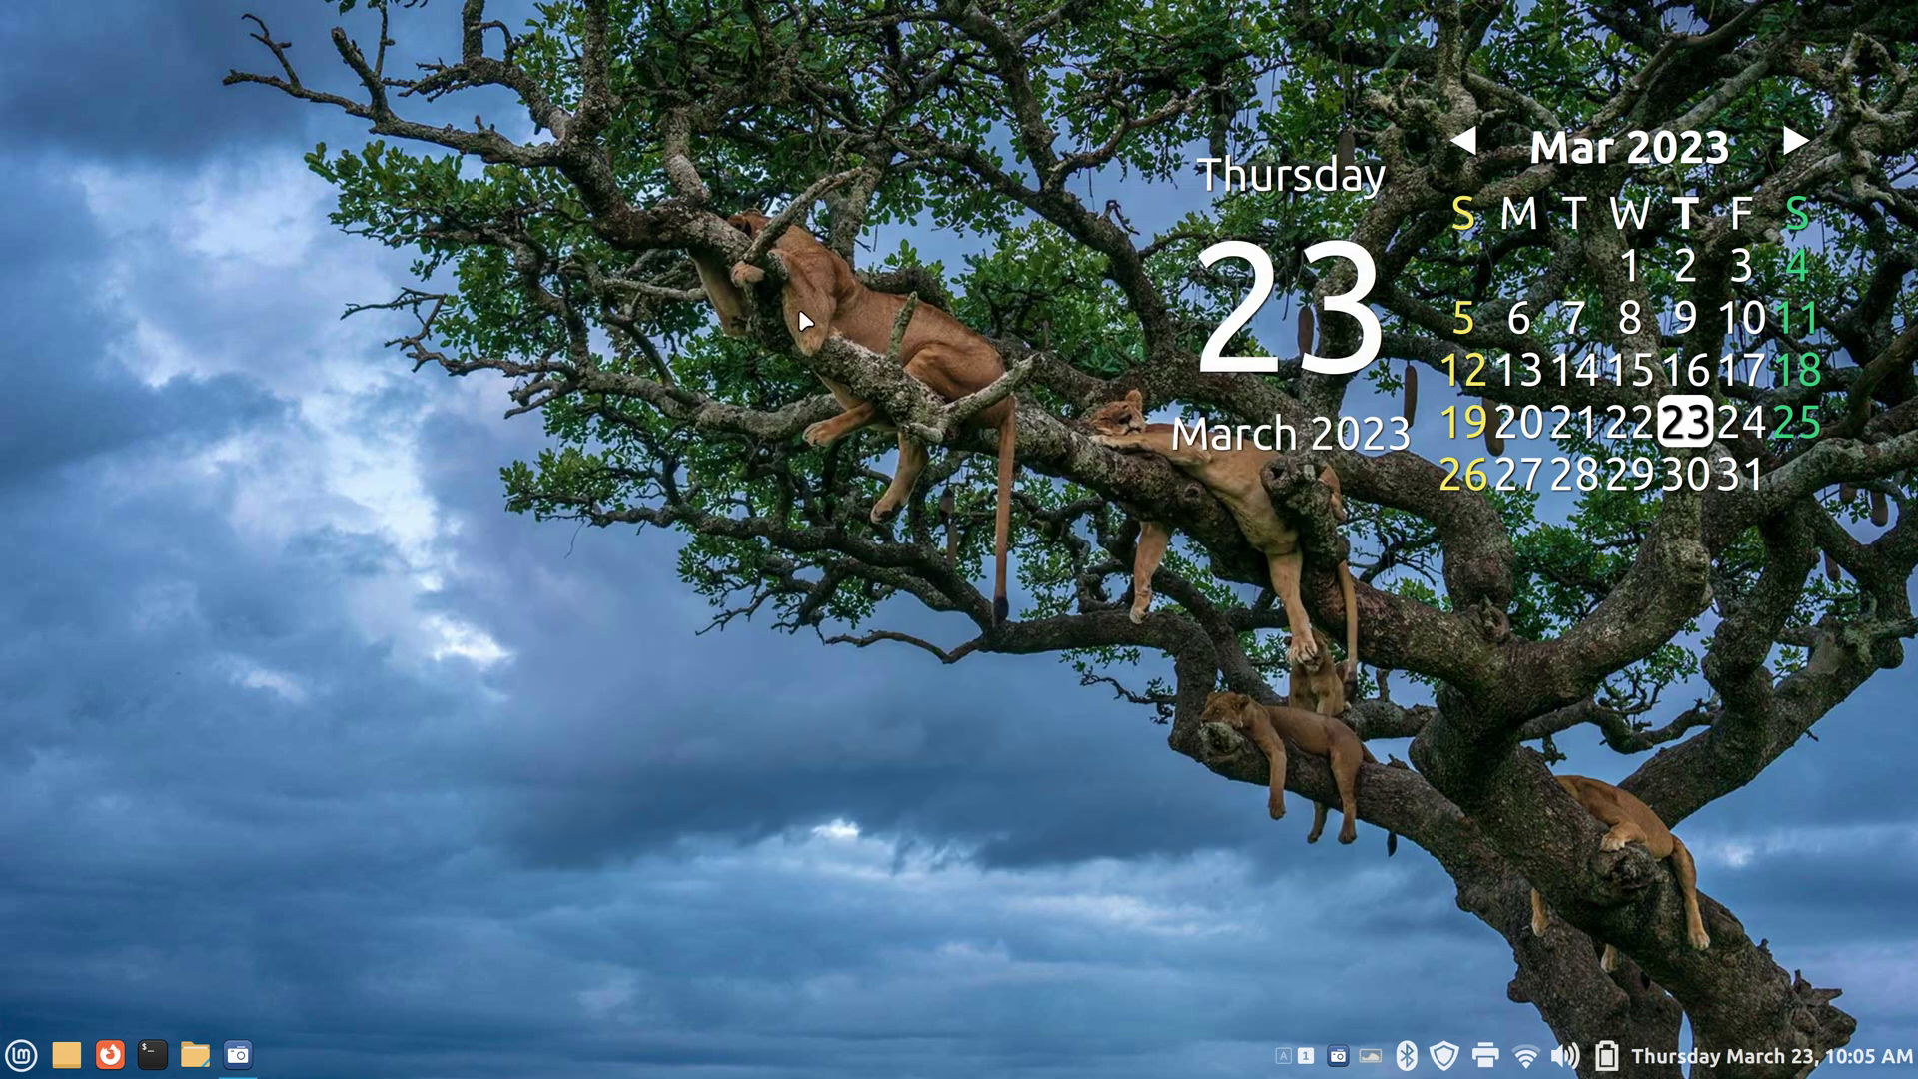
Try the Vanessa wallpapers Frozen, Greece and Singapore as the desktop background.
{"action": "right_click", "coordinate": [637, 324]}
{"action": "left_click", "coordinate": [788, 446]}
{"action": "left_click", "coordinate": [622, 365]}
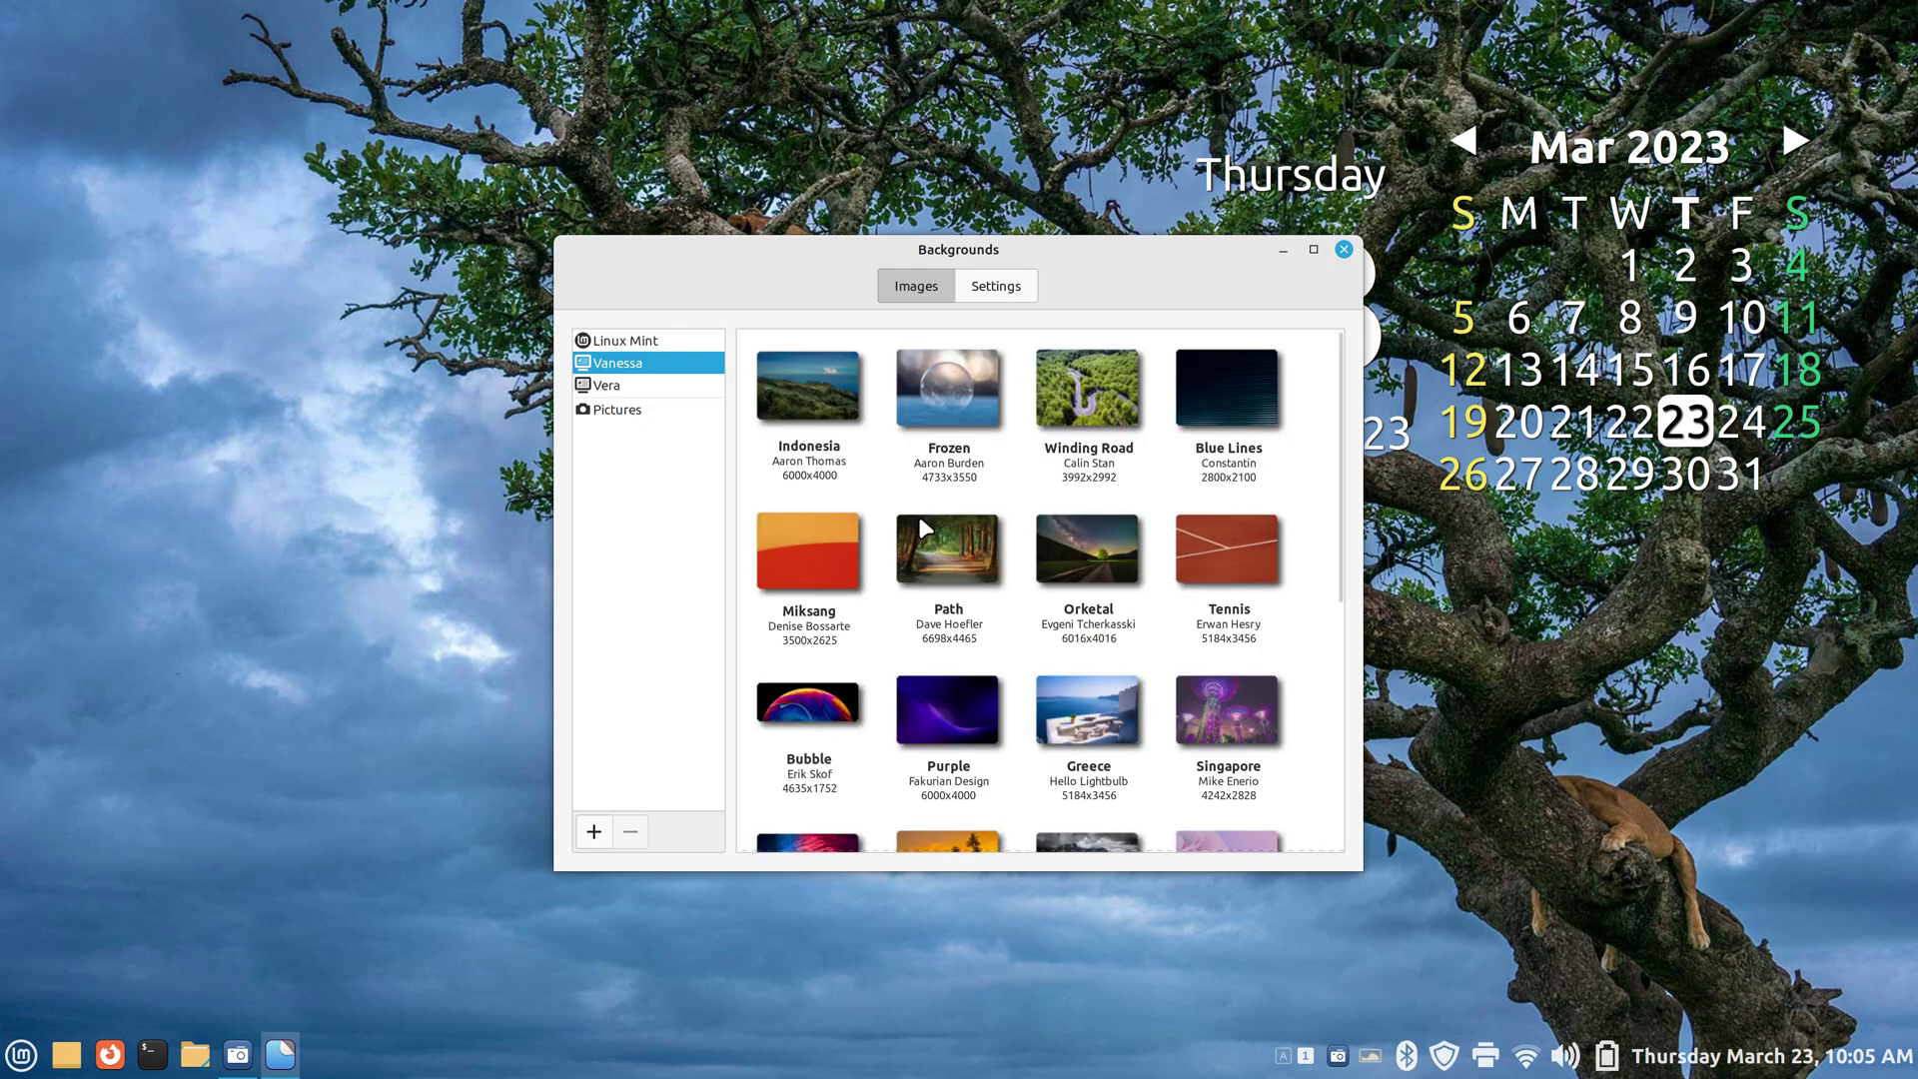
{"action": "left_click", "coordinate": [949, 383]}
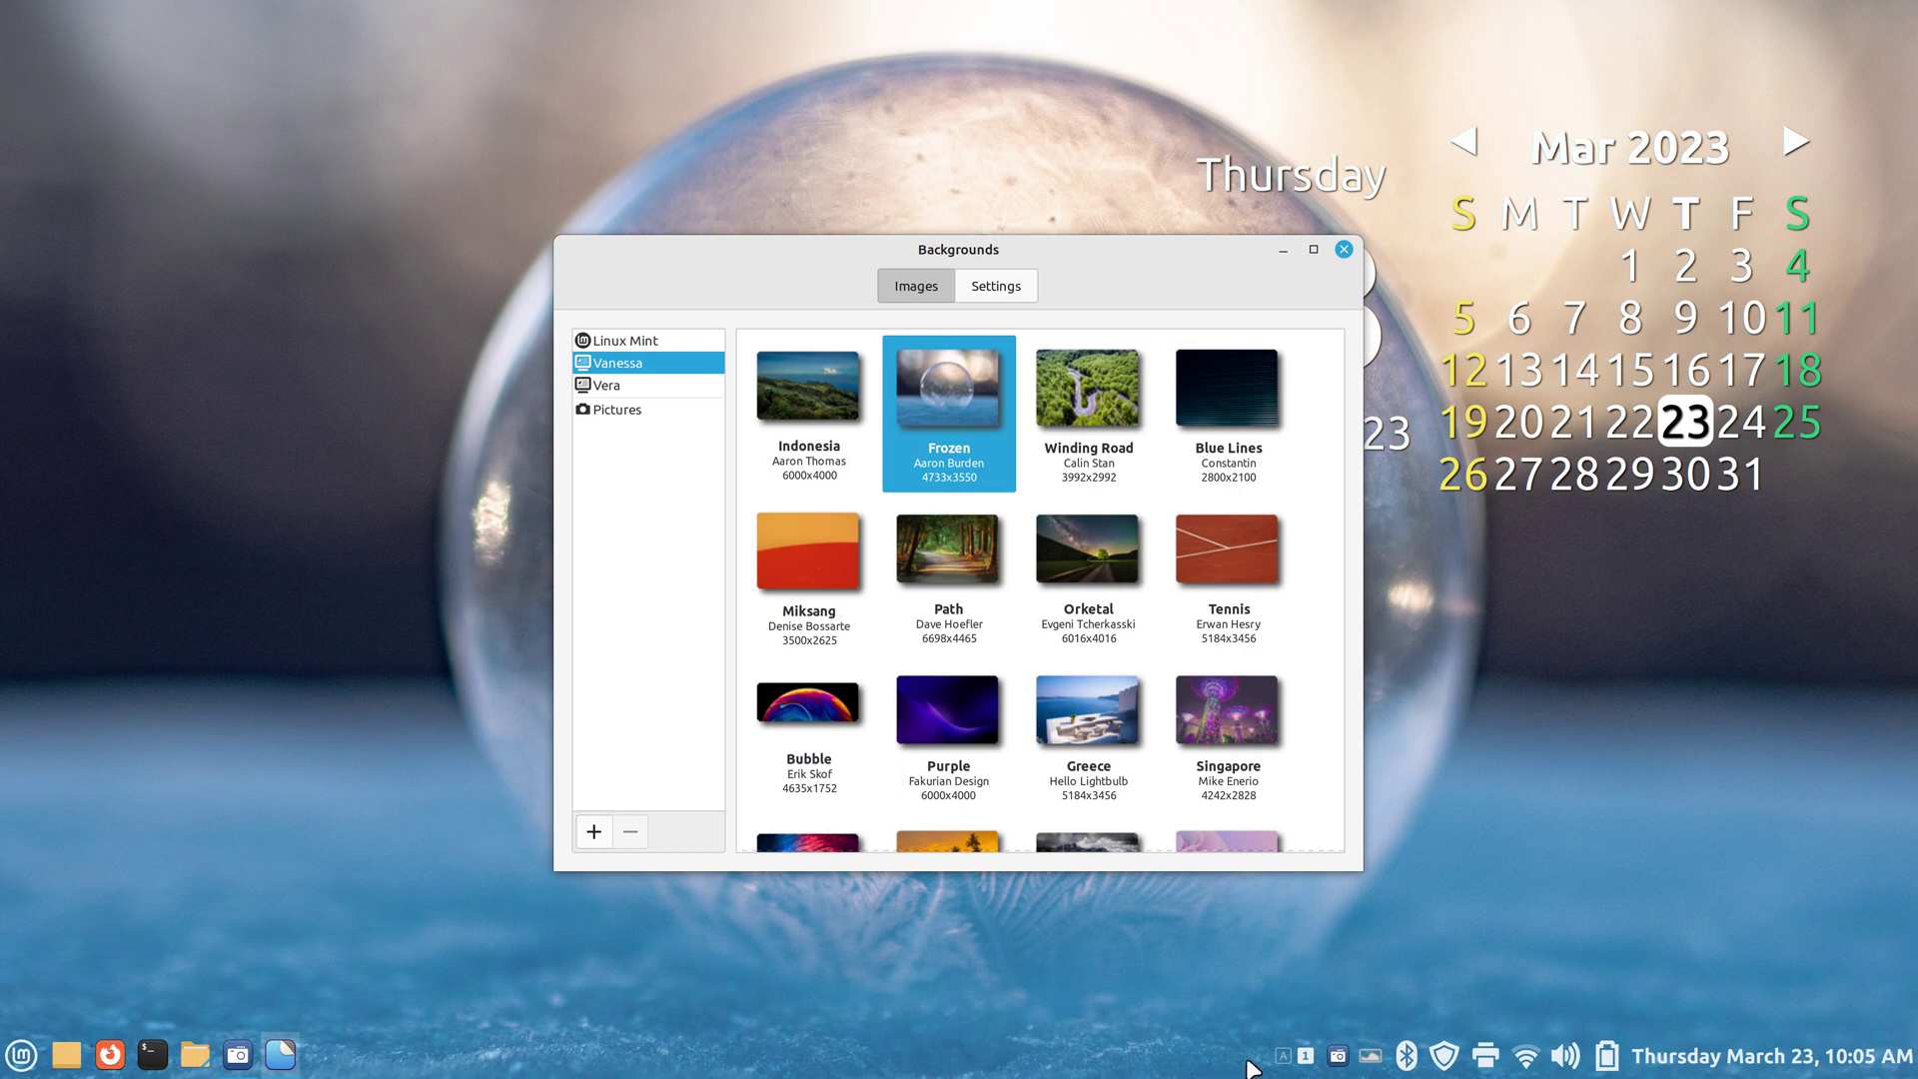
{"action": "left_click", "coordinate": [1103, 715]}
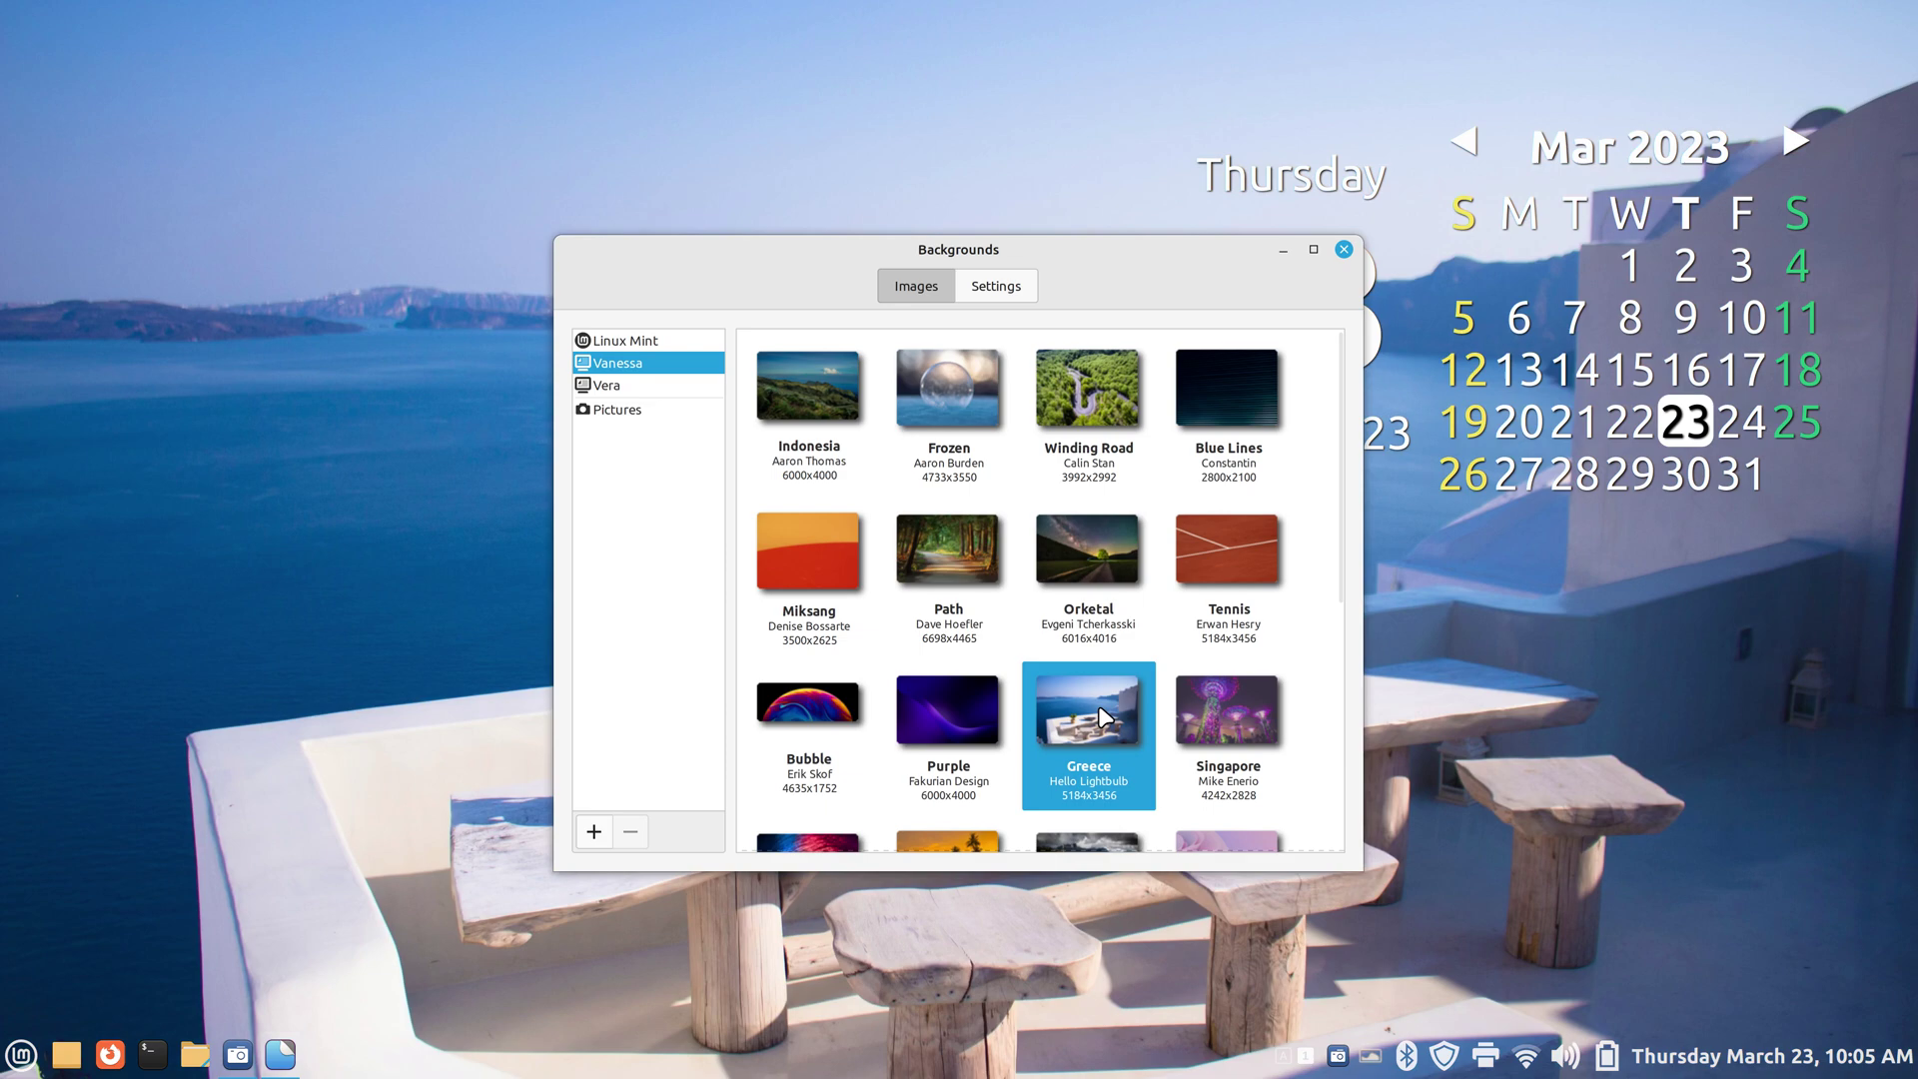
{"action": "left_click", "coordinate": [1235, 737]}
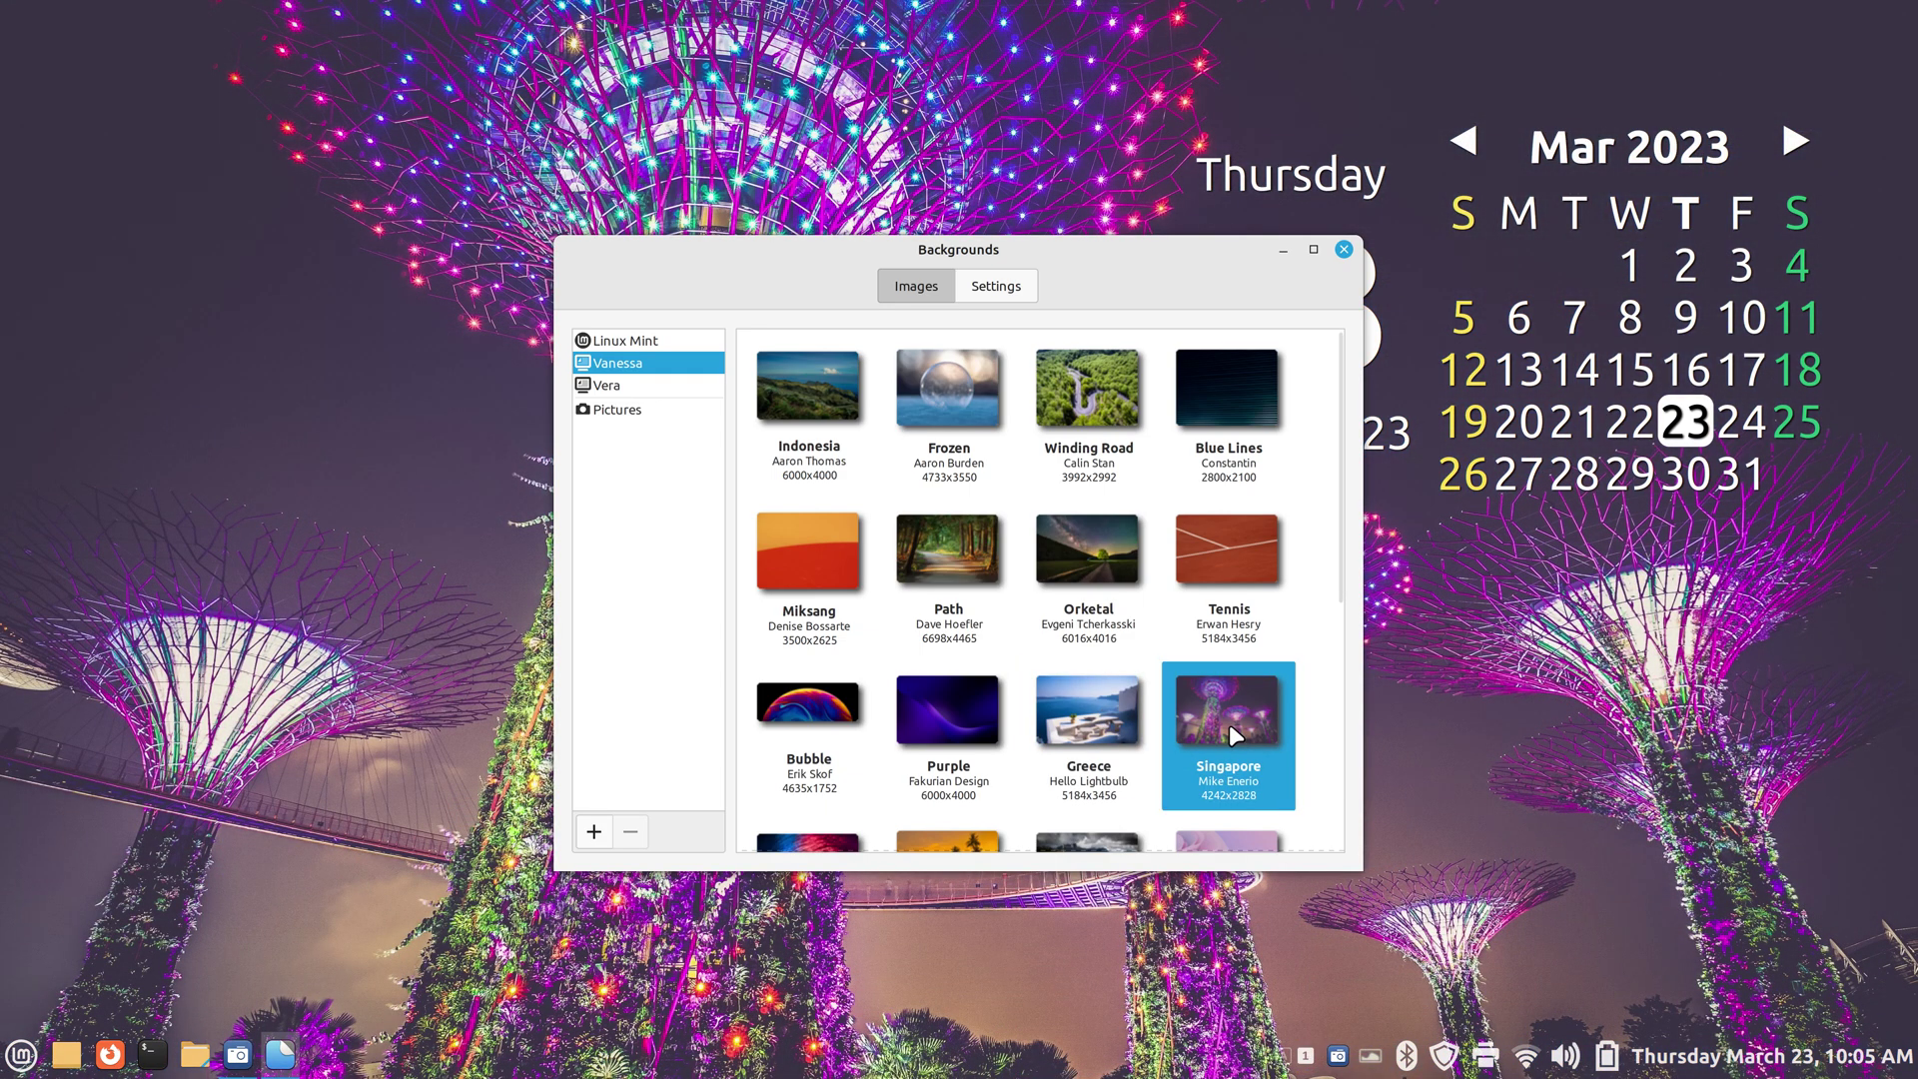
Set the wallpaper to Snow from the Vera collection.
{"action": "scroll", "coordinate": [1147, 620], "scroll_direction": "down", "scroll_amount": 3}
{"action": "scroll", "coordinate": [1147, 621], "scroll_direction": "down", "scroll_amount": 2}
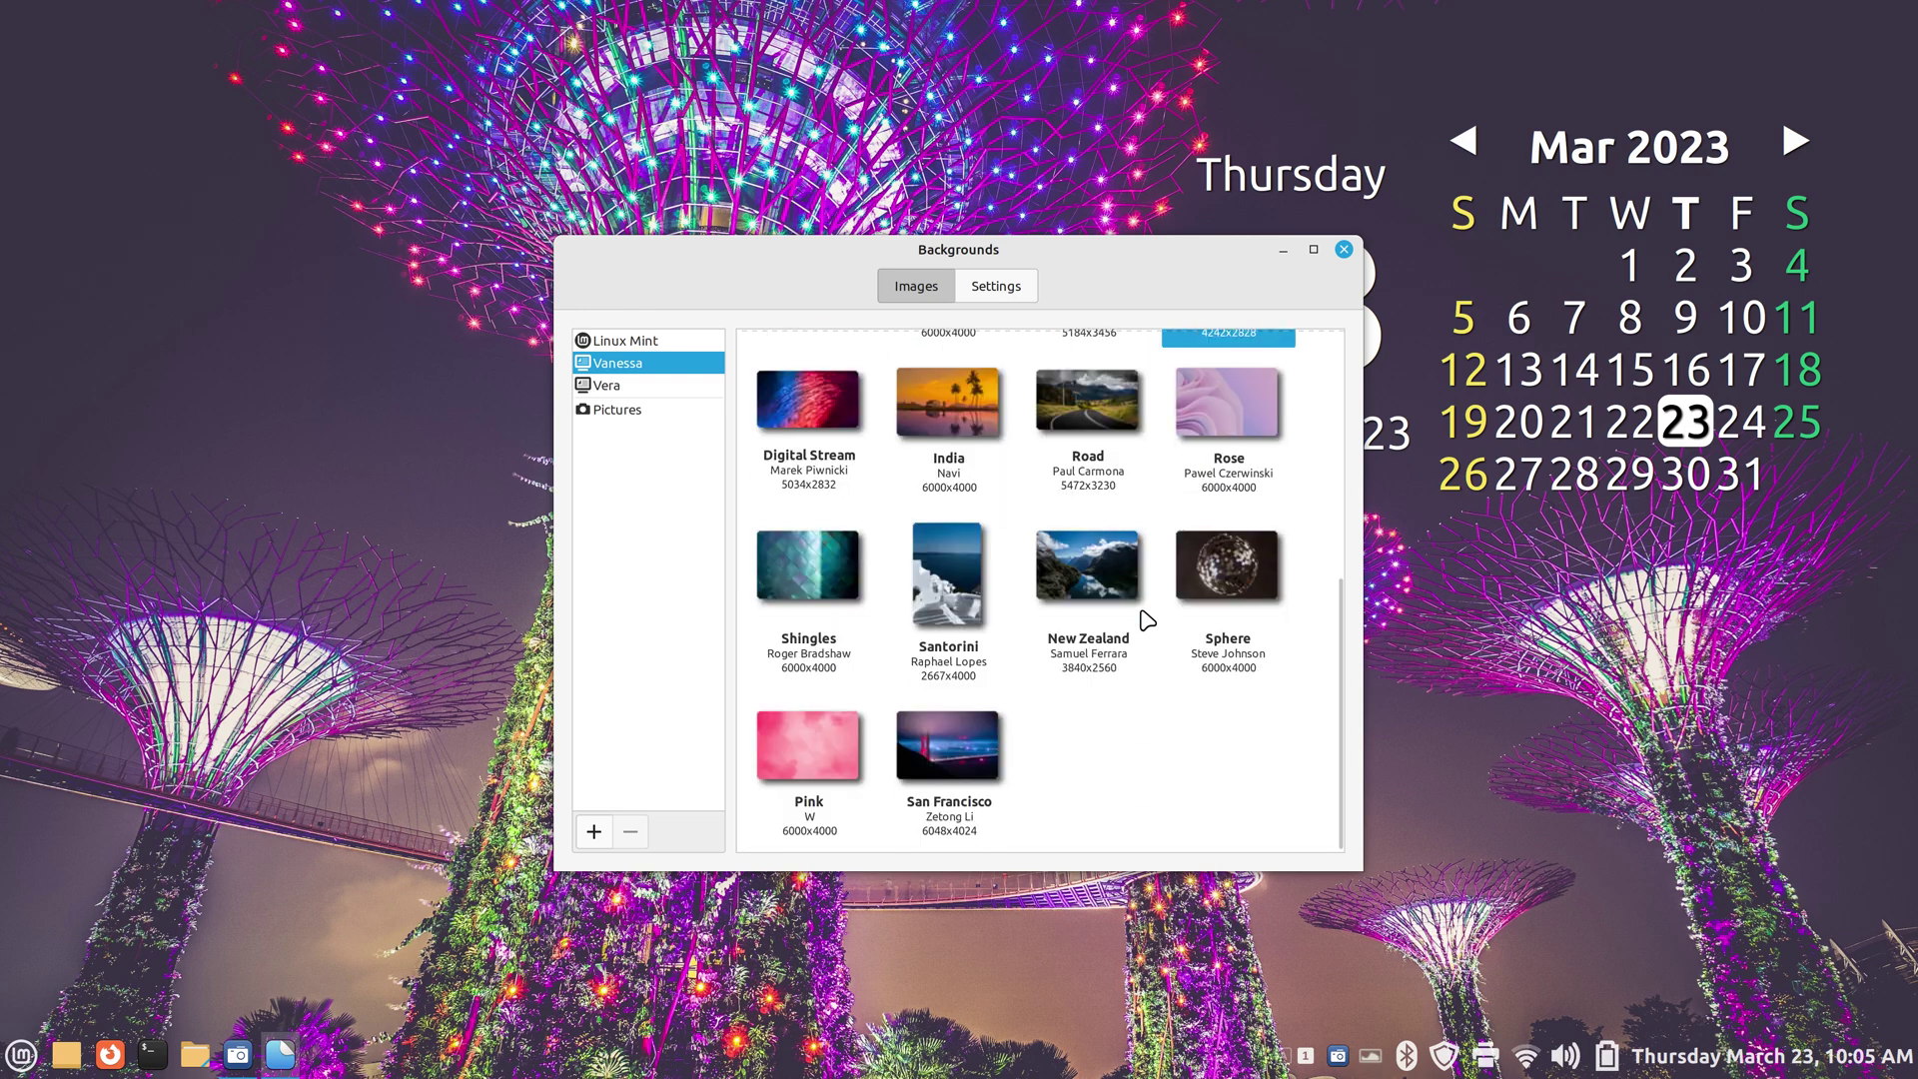
{"action": "scroll", "coordinate": [1165, 698], "scroll_direction": "up", "scroll_amount": 6}
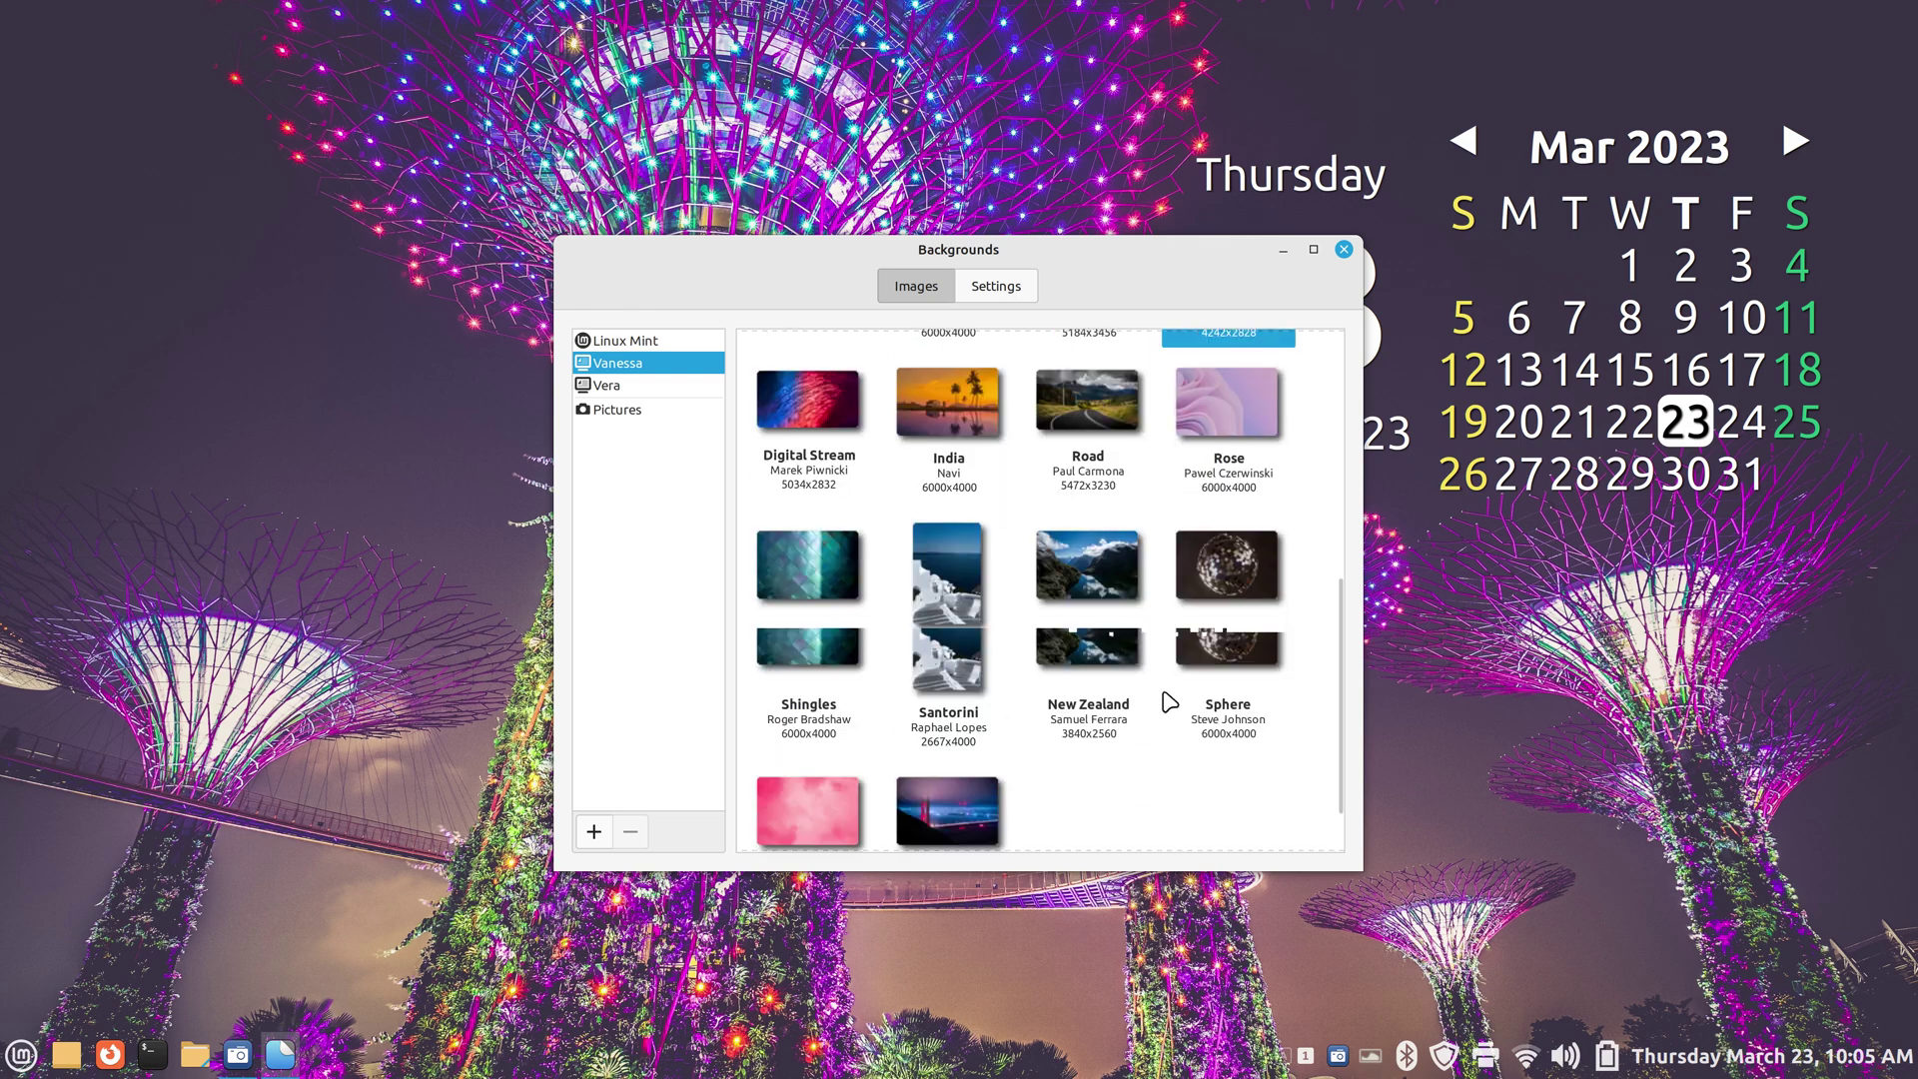
{"action": "left_click", "coordinate": [641, 390]}
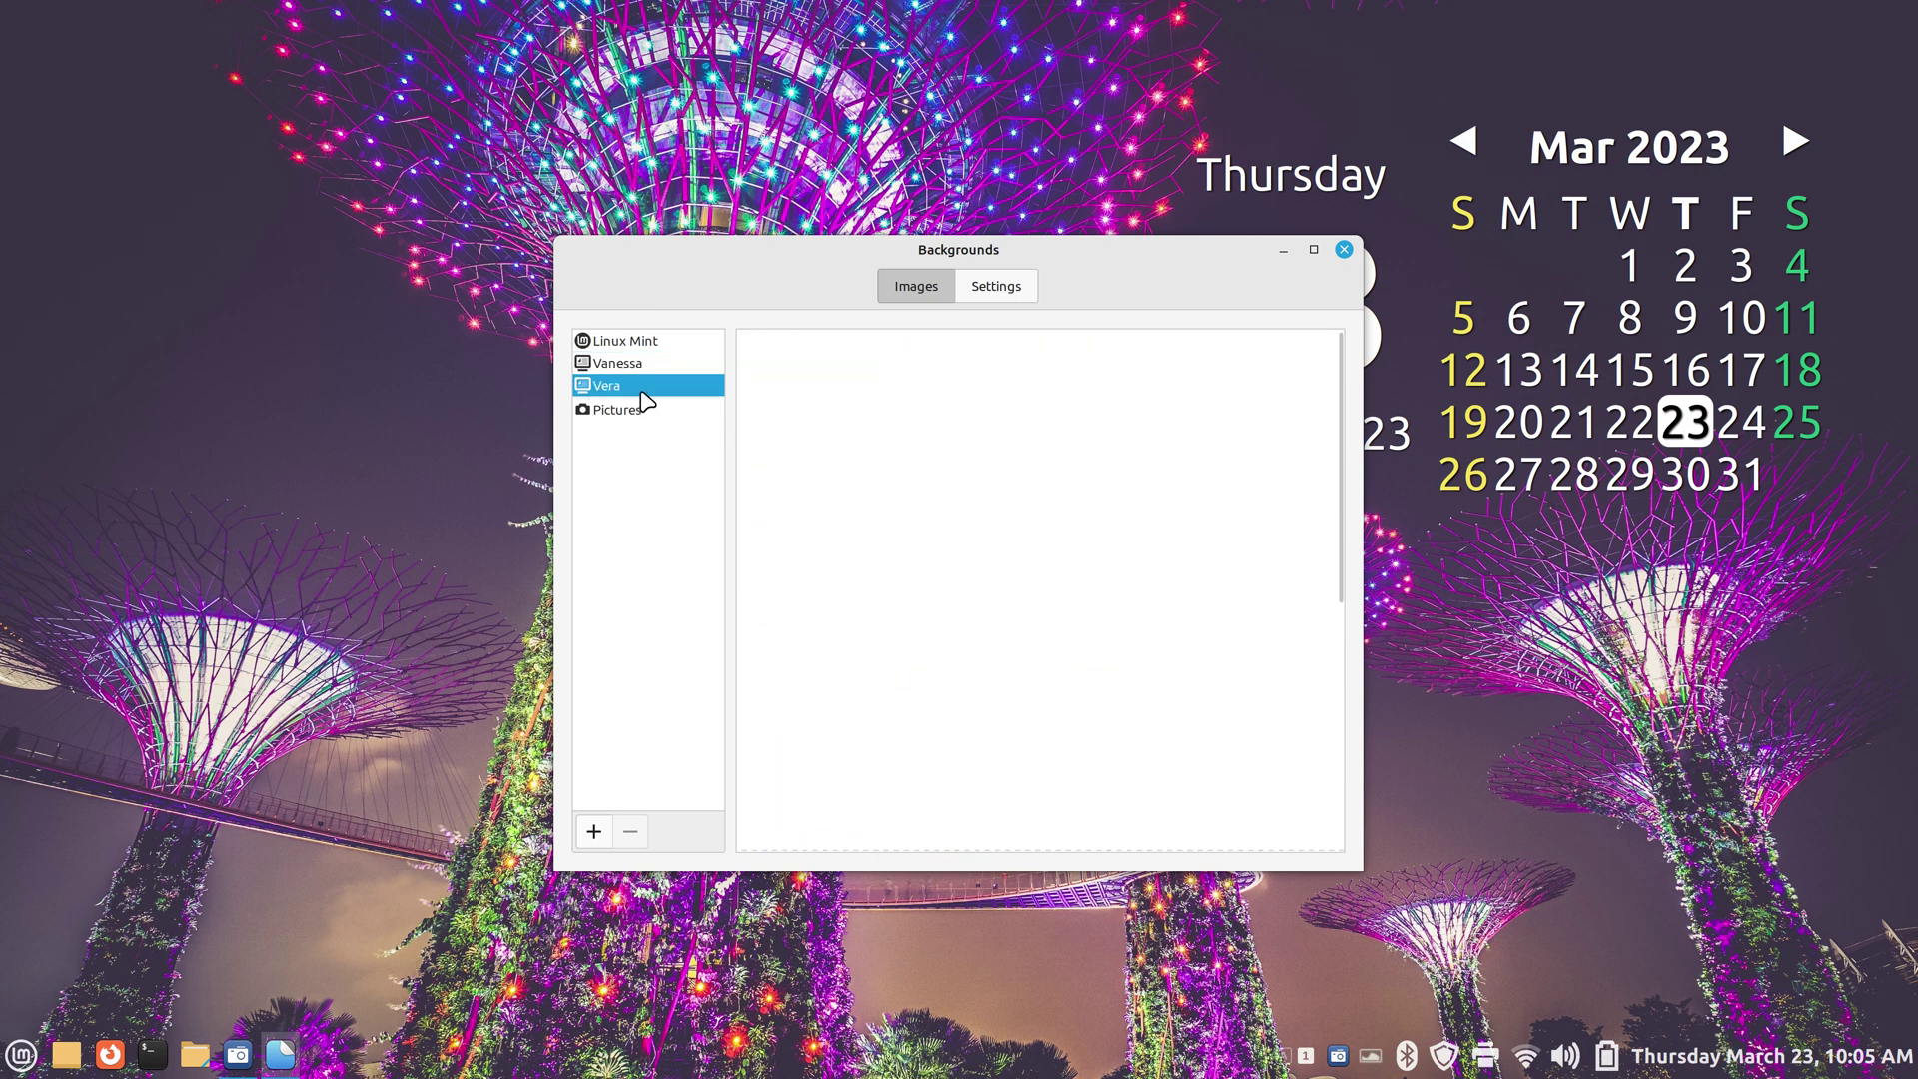
{"action": "left_click", "coordinate": [977, 584]}
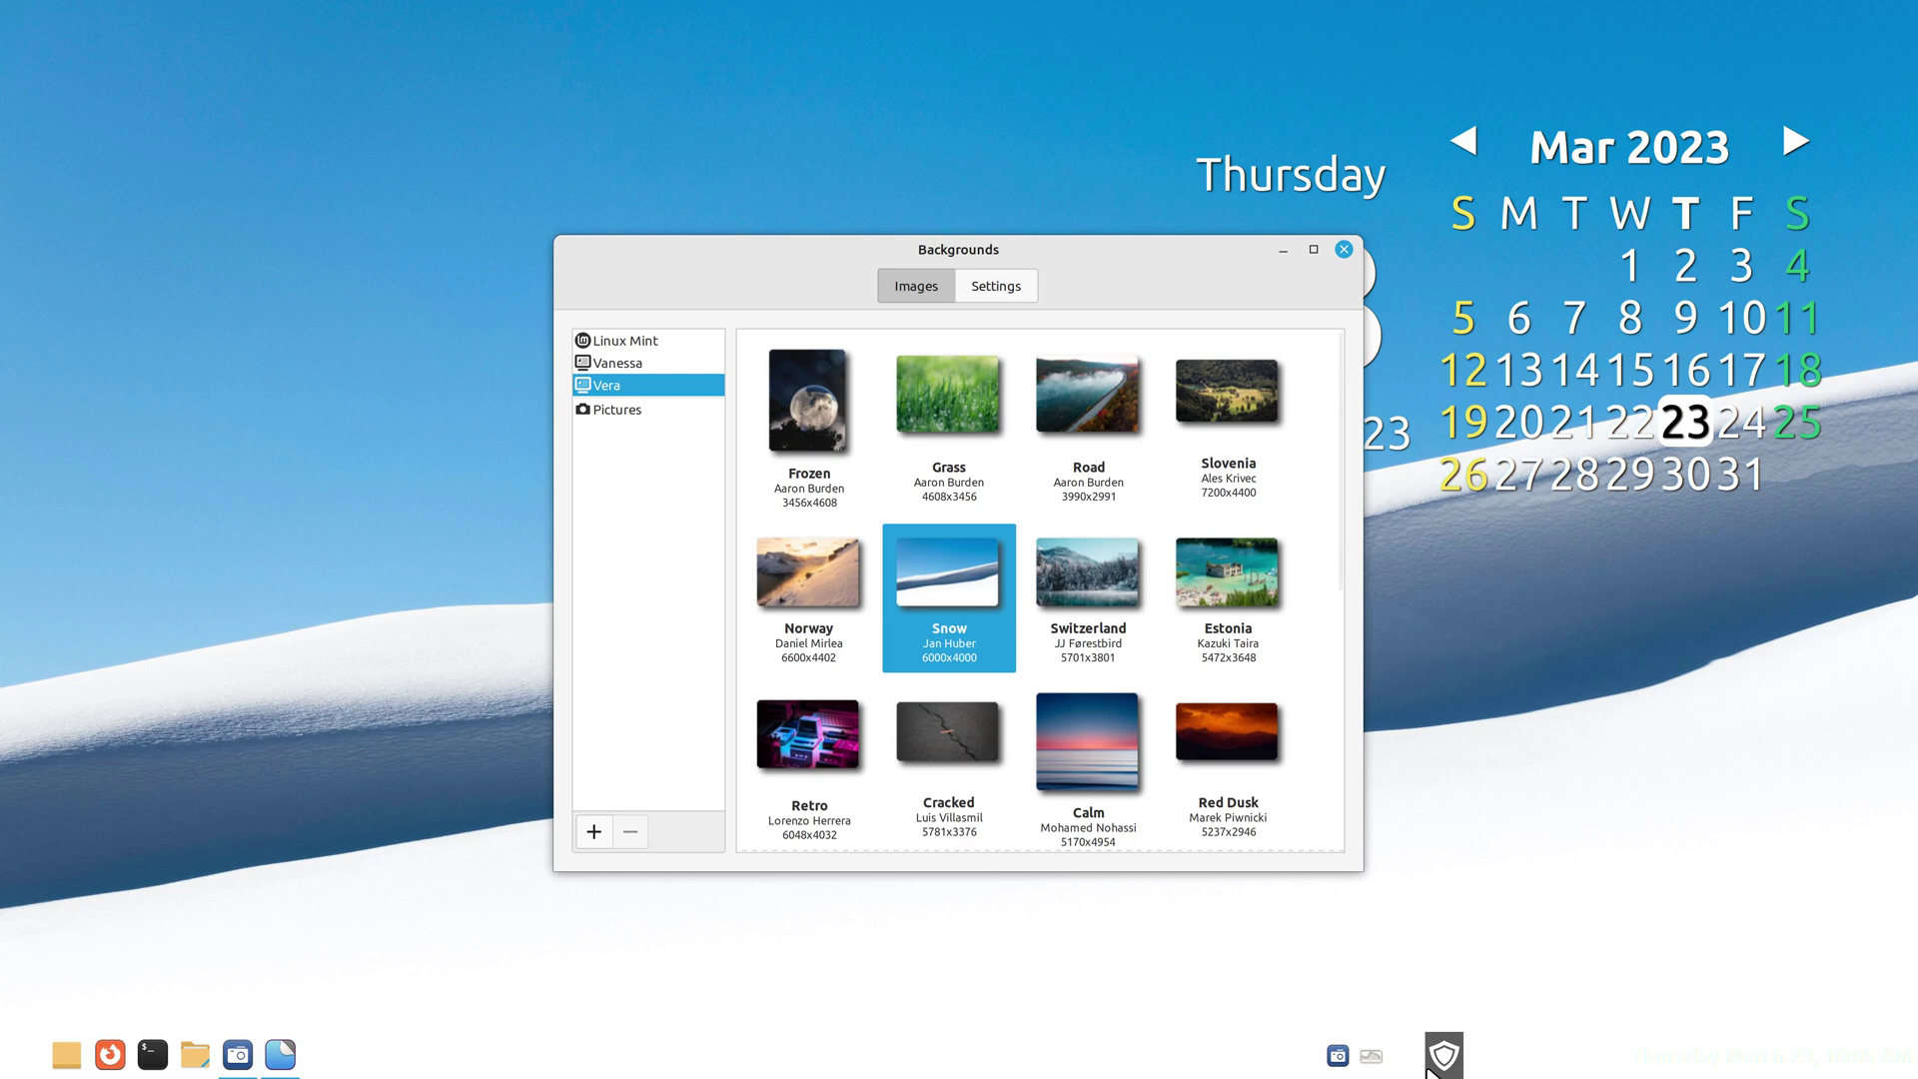
Open the Transparent panels settings and switch the transparency type to Semi-transparent.
{"action": "right_click", "coordinate": [833, 1067]}
{"action": "left_click", "coordinate": [842, 1007]}
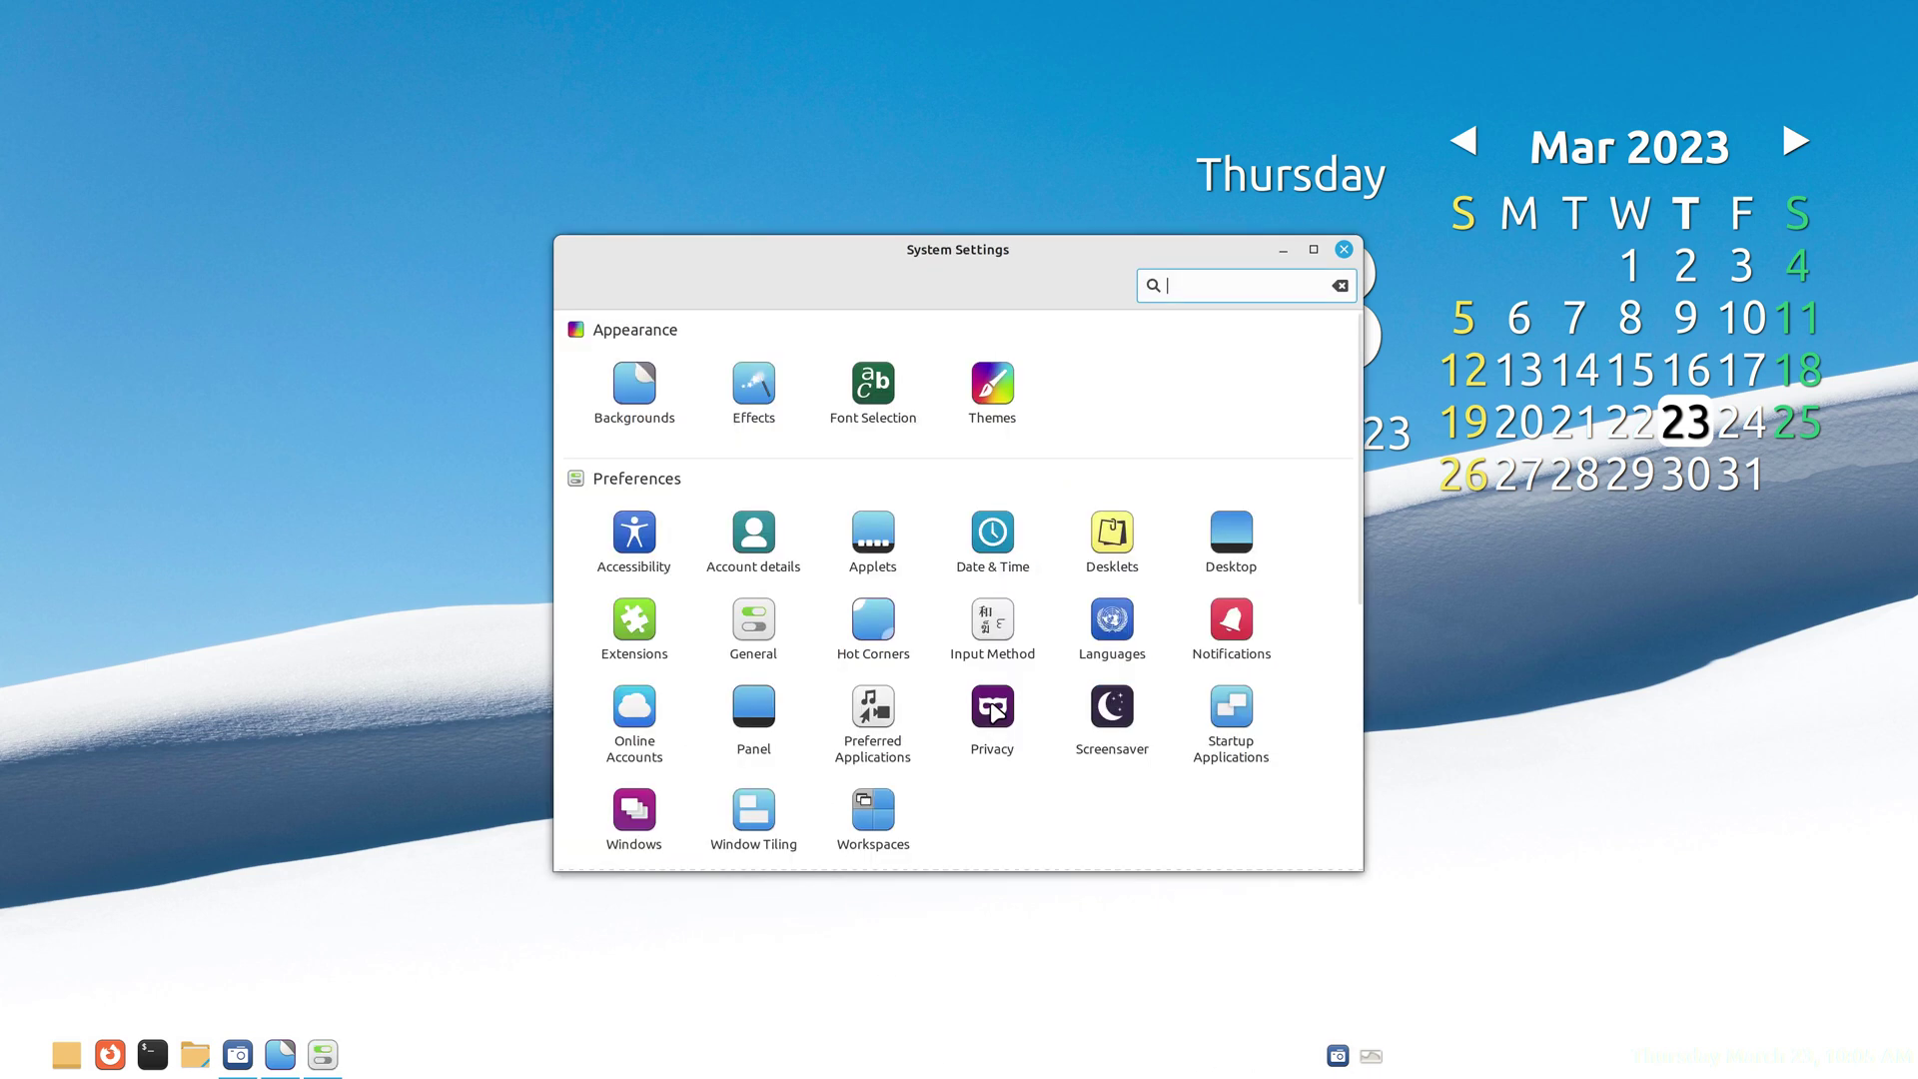
{"action": "left_click", "coordinate": [634, 624]}
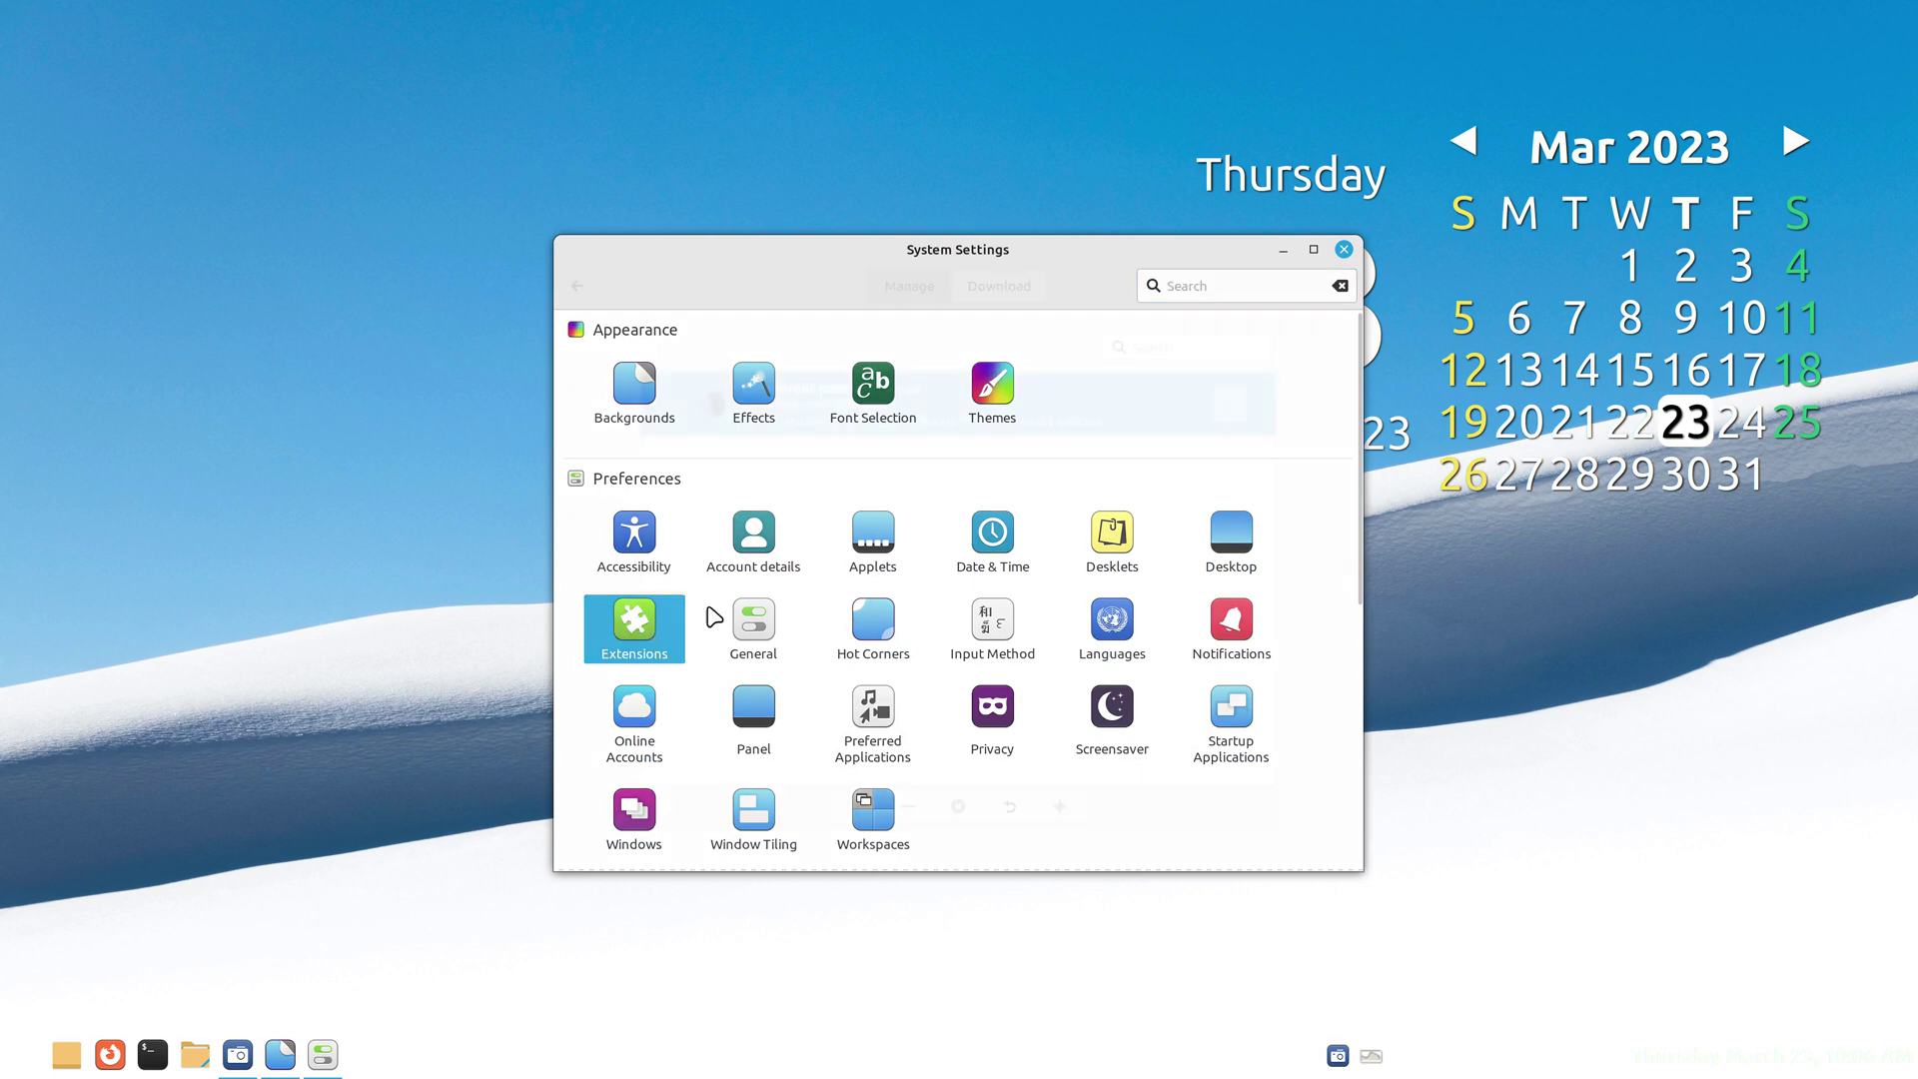
{"action": "left_click", "coordinate": [1243, 398]}
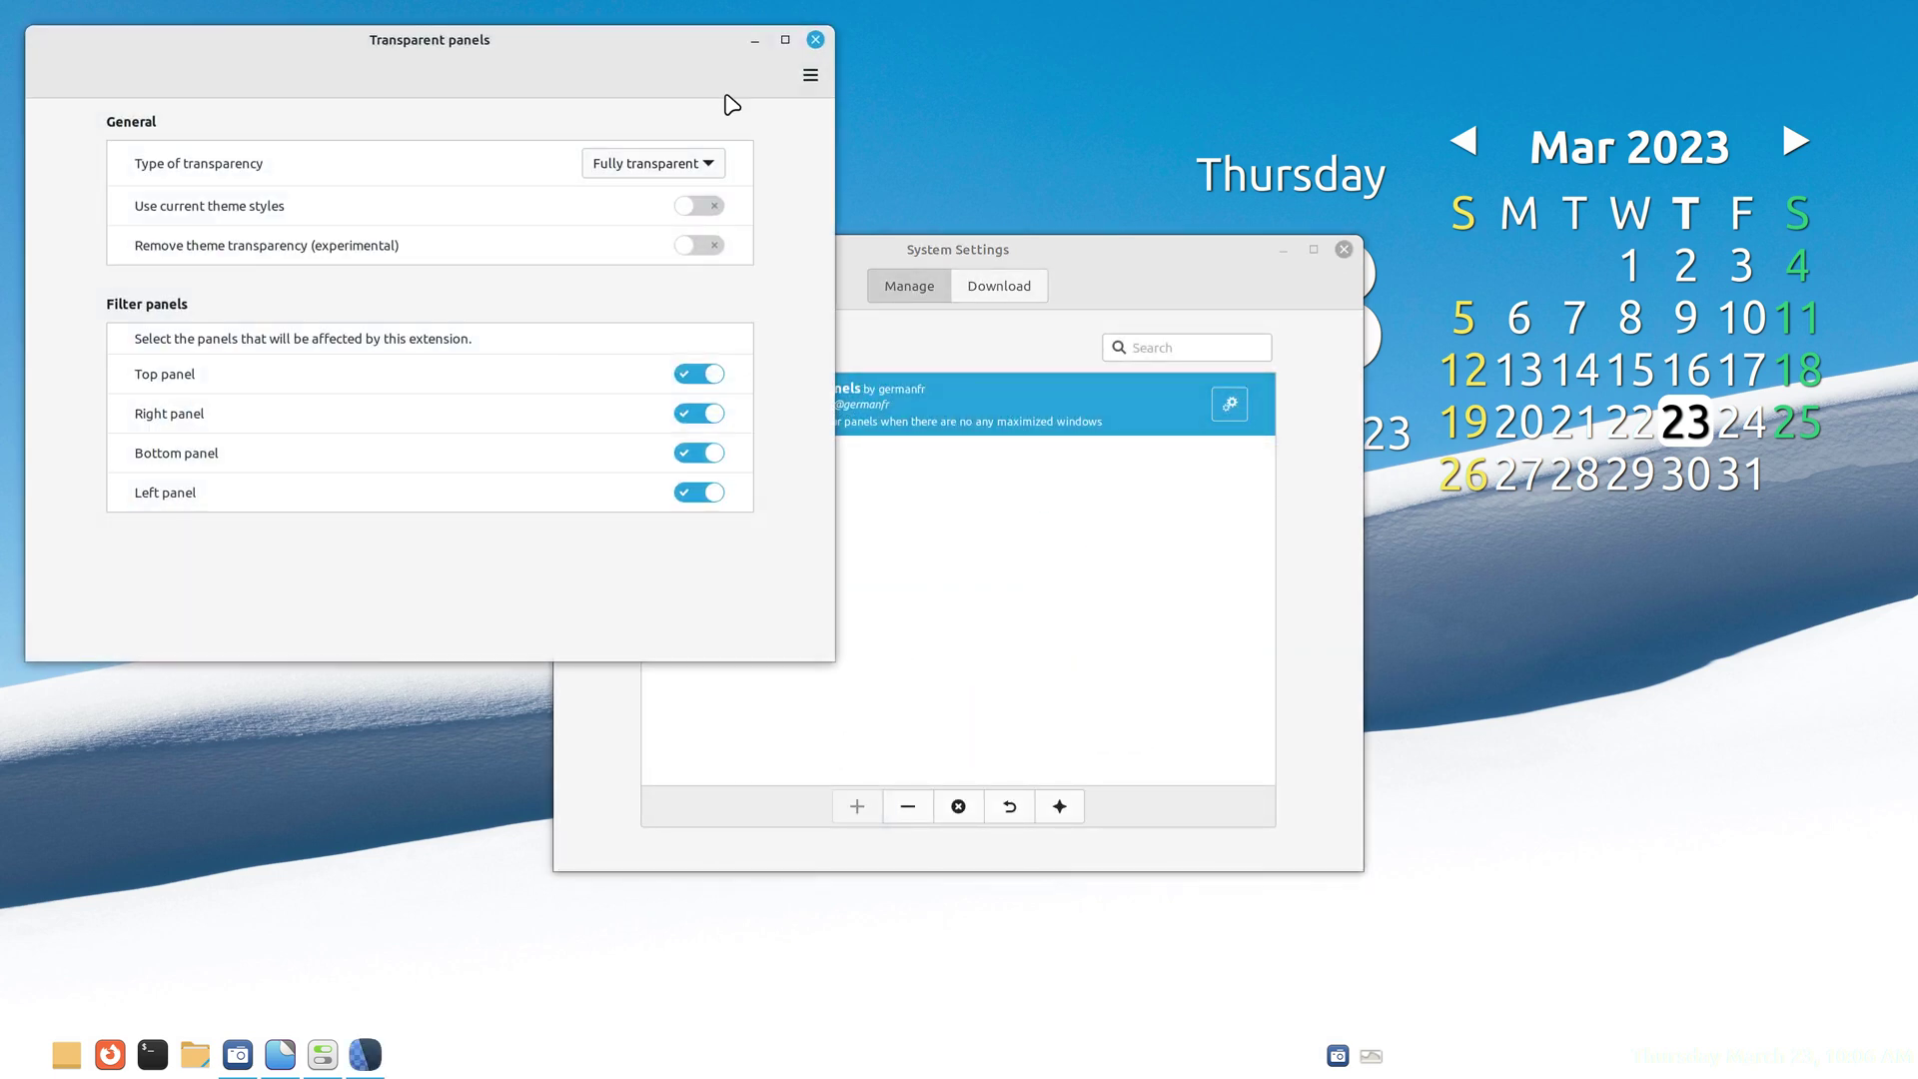
{"action": "left_click", "coordinate": [699, 166]}
{"action": "left_click", "coordinate": [640, 195]}
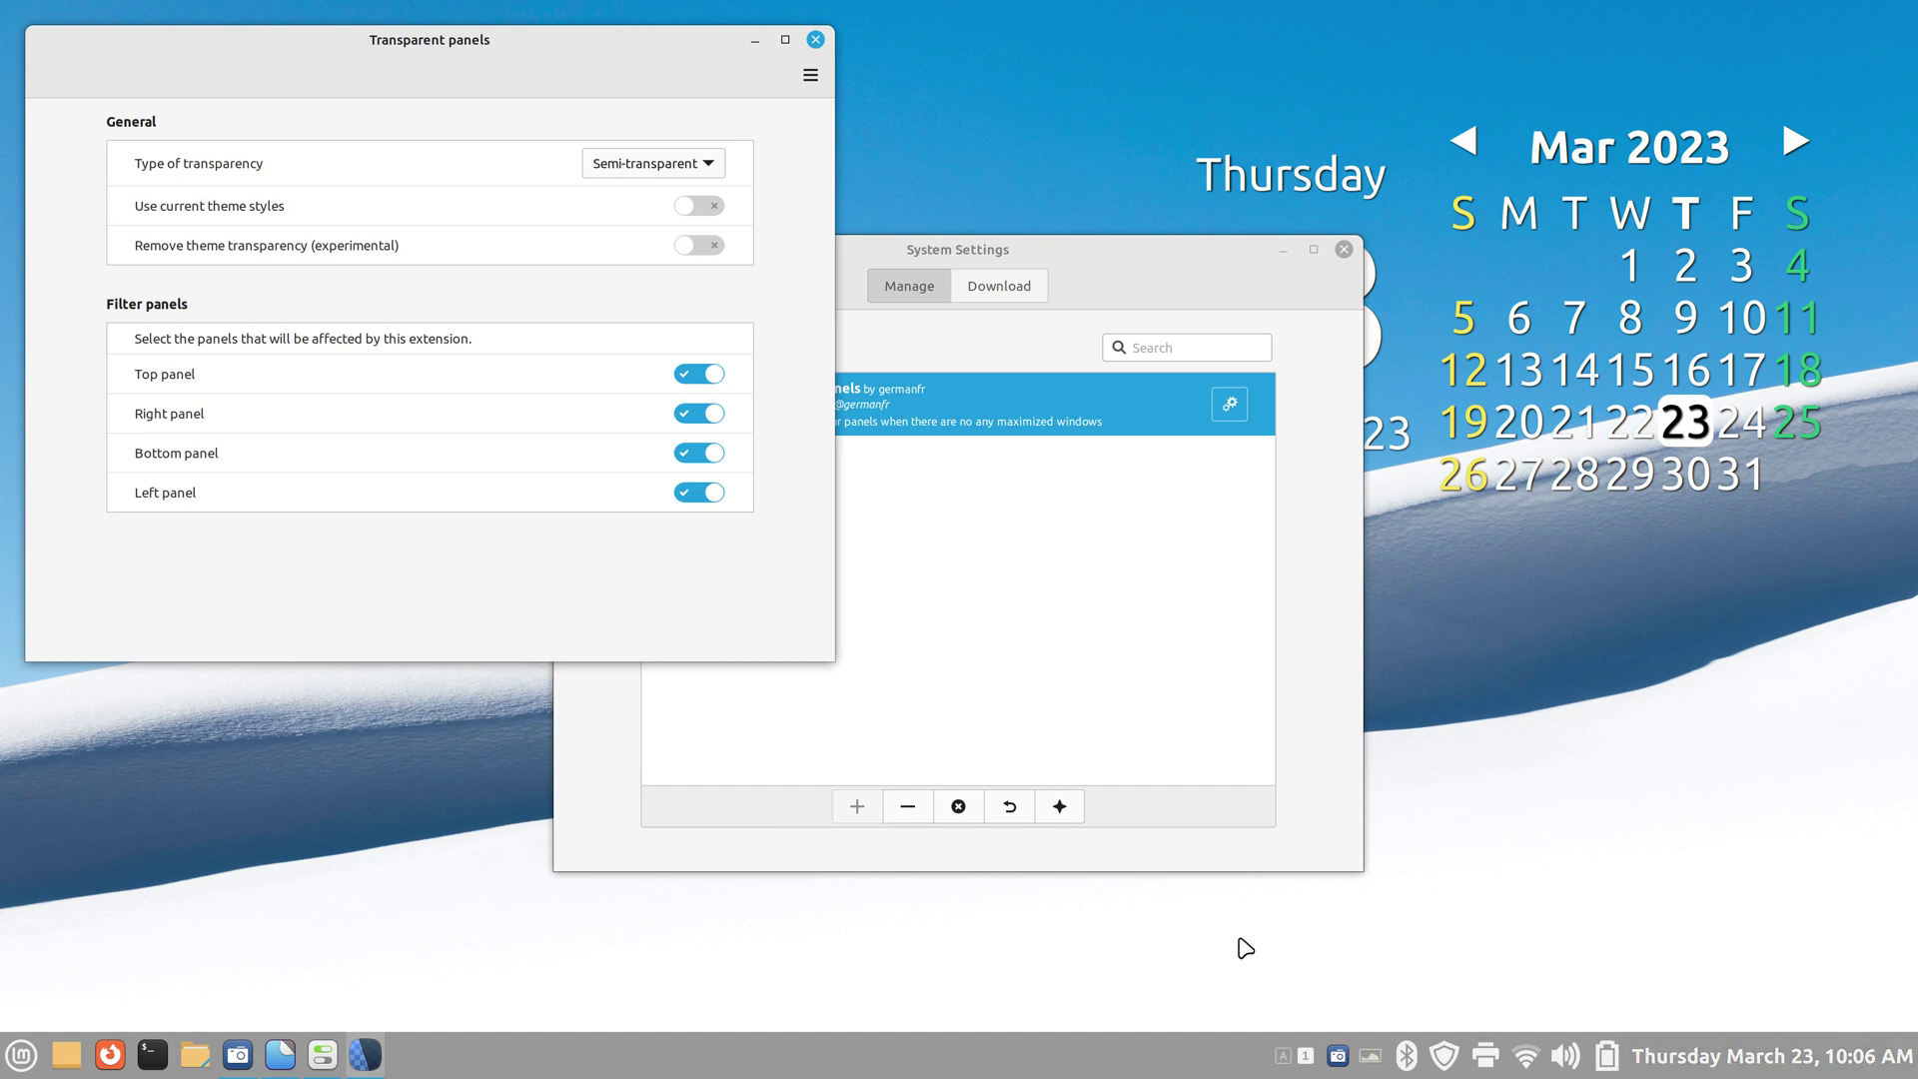
Try With shadow, return to Fully transparent, and close both settings windows.
{"action": "left_click", "coordinate": [625, 170]}
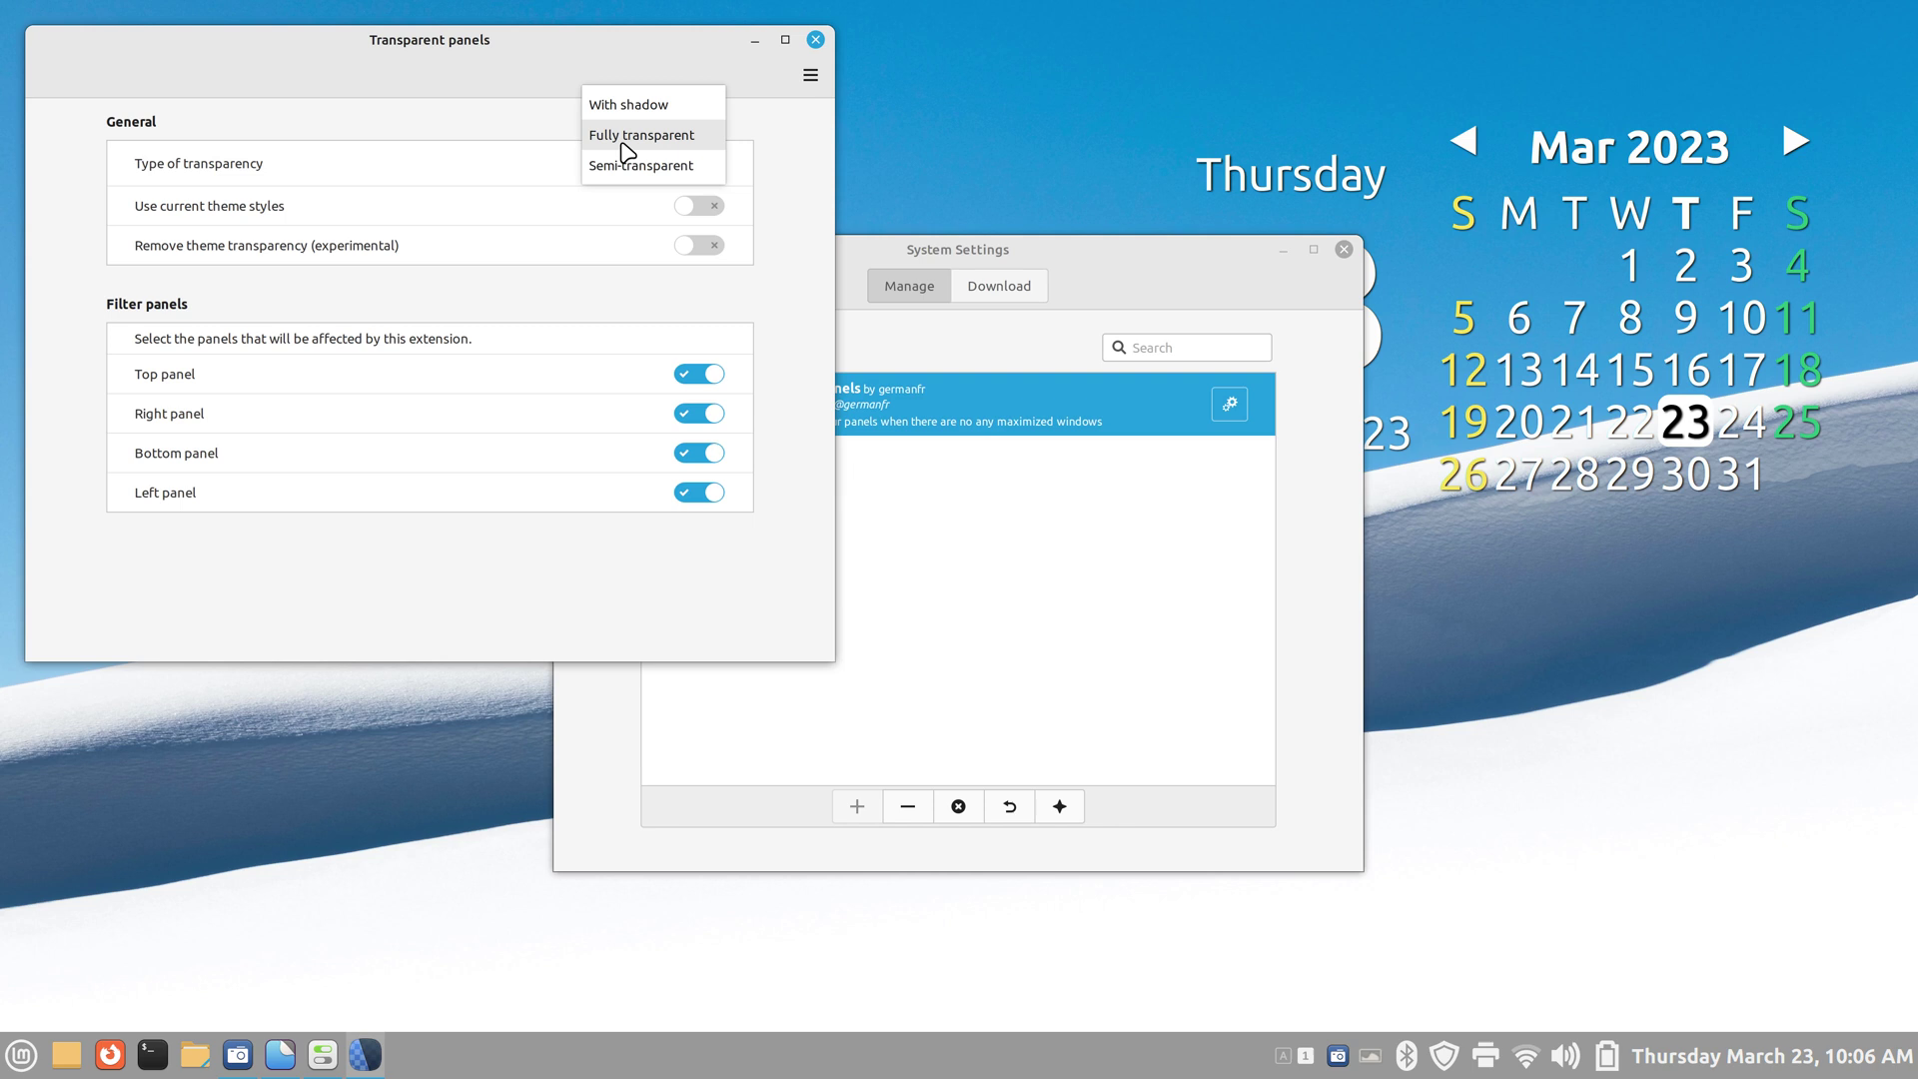
{"action": "left_click", "coordinate": [635, 112]}
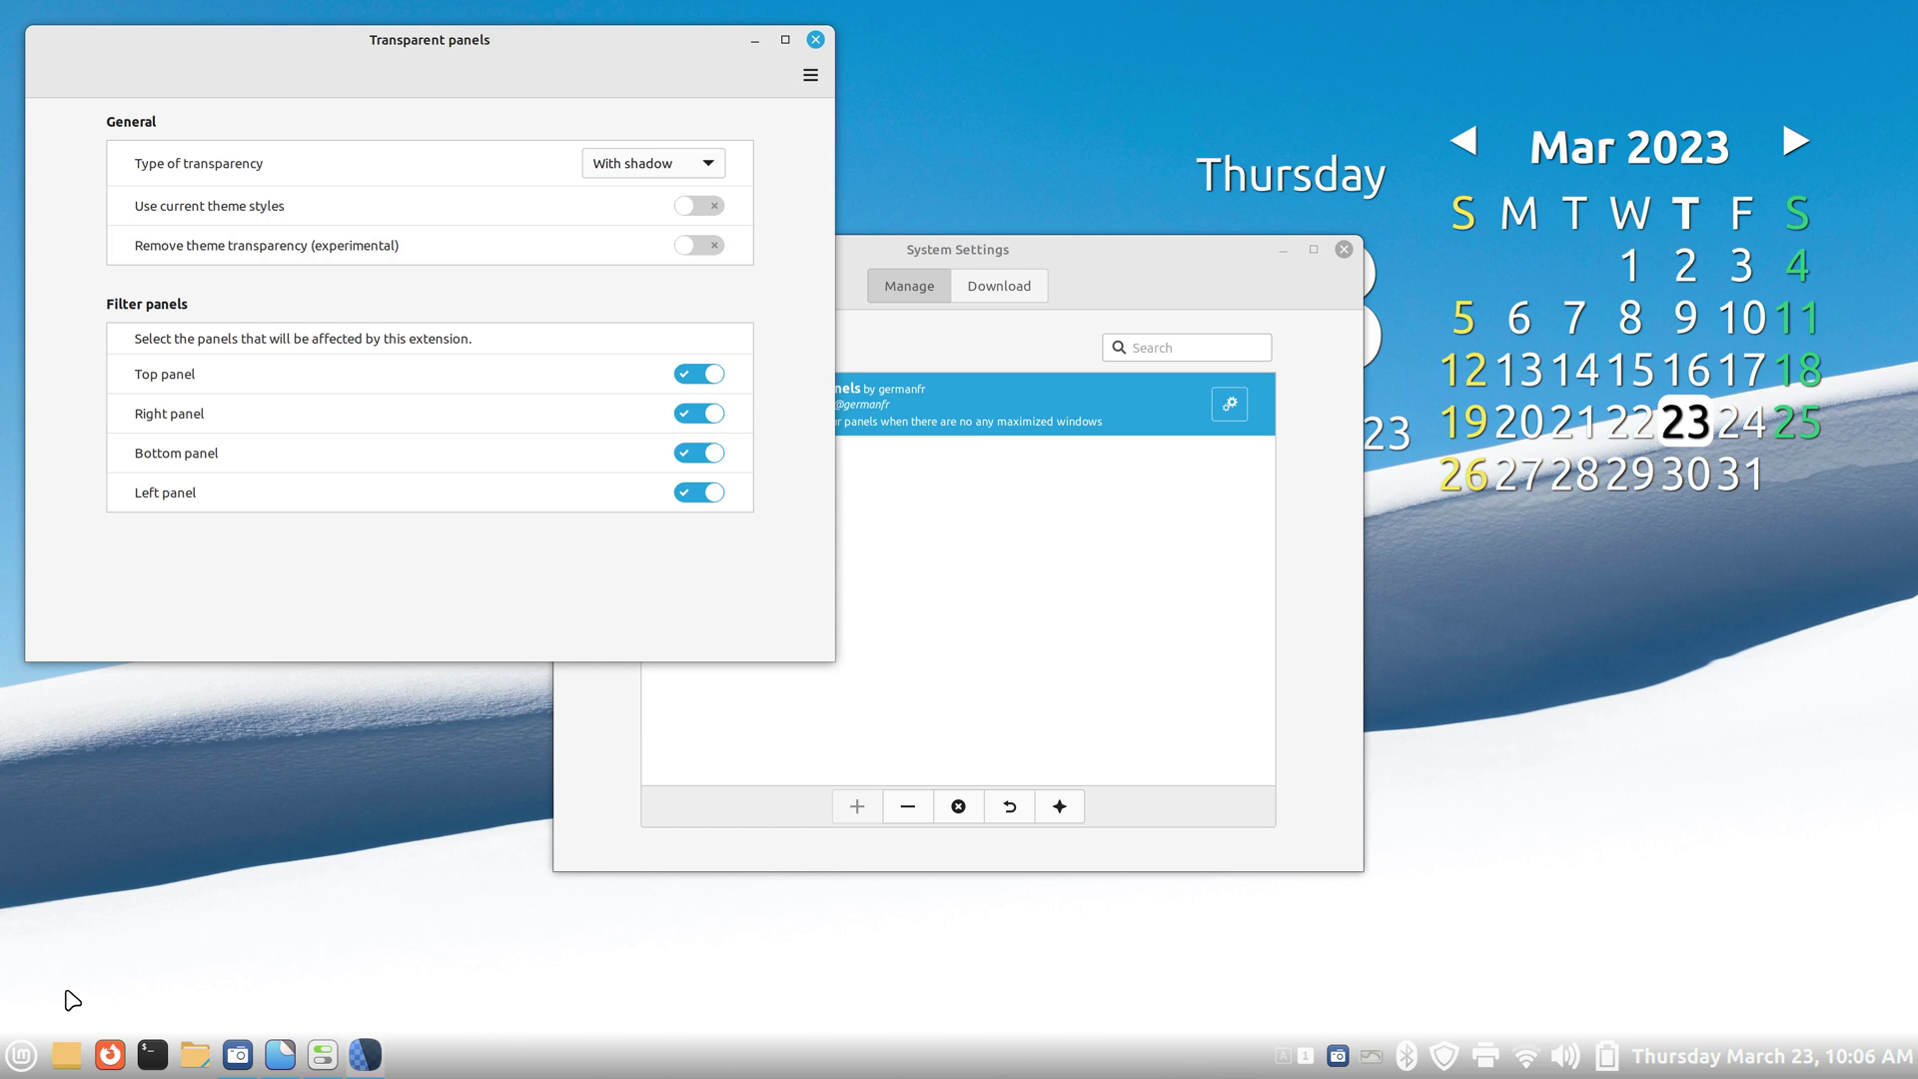
{"action": "left_click", "coordinate": [604, 163]}
{"action": "left_click", "coordinate": [614, 198]}
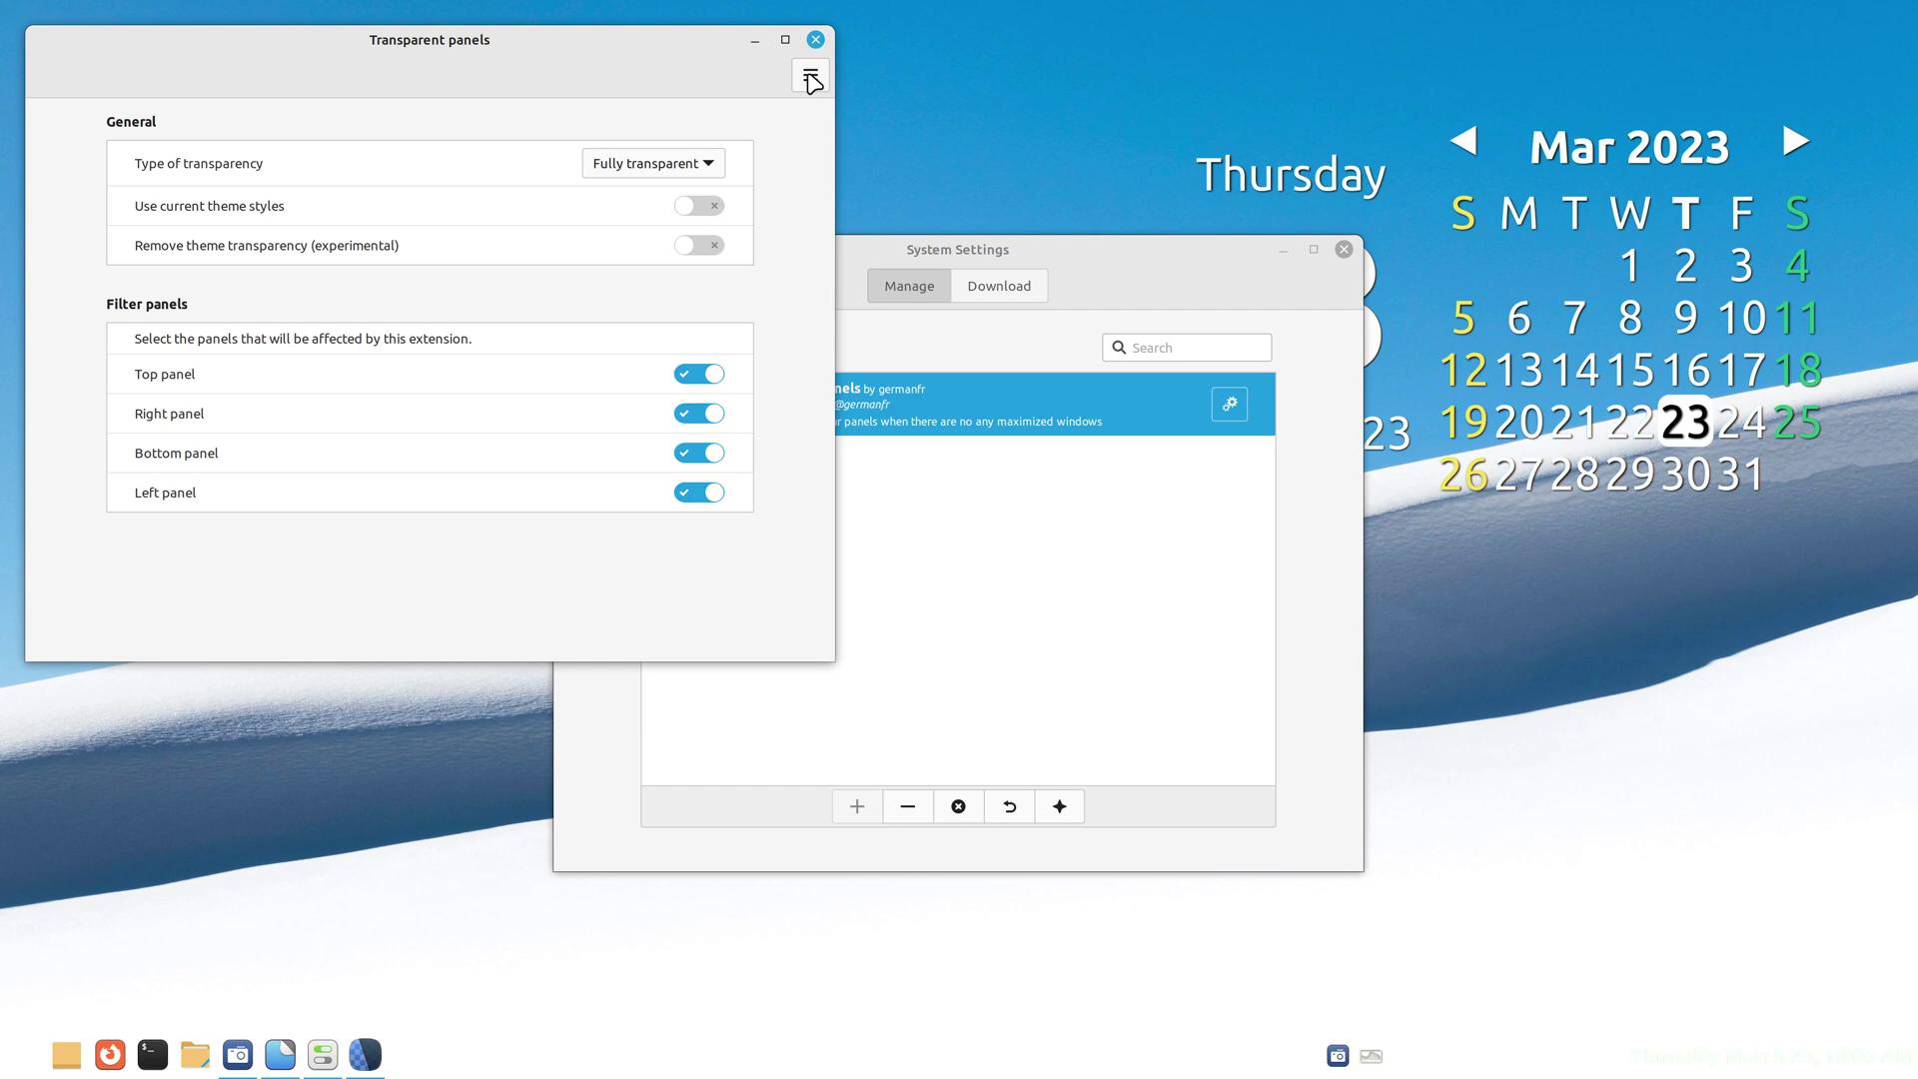
{"action": "left_click", "coordinate": [816, 40]}
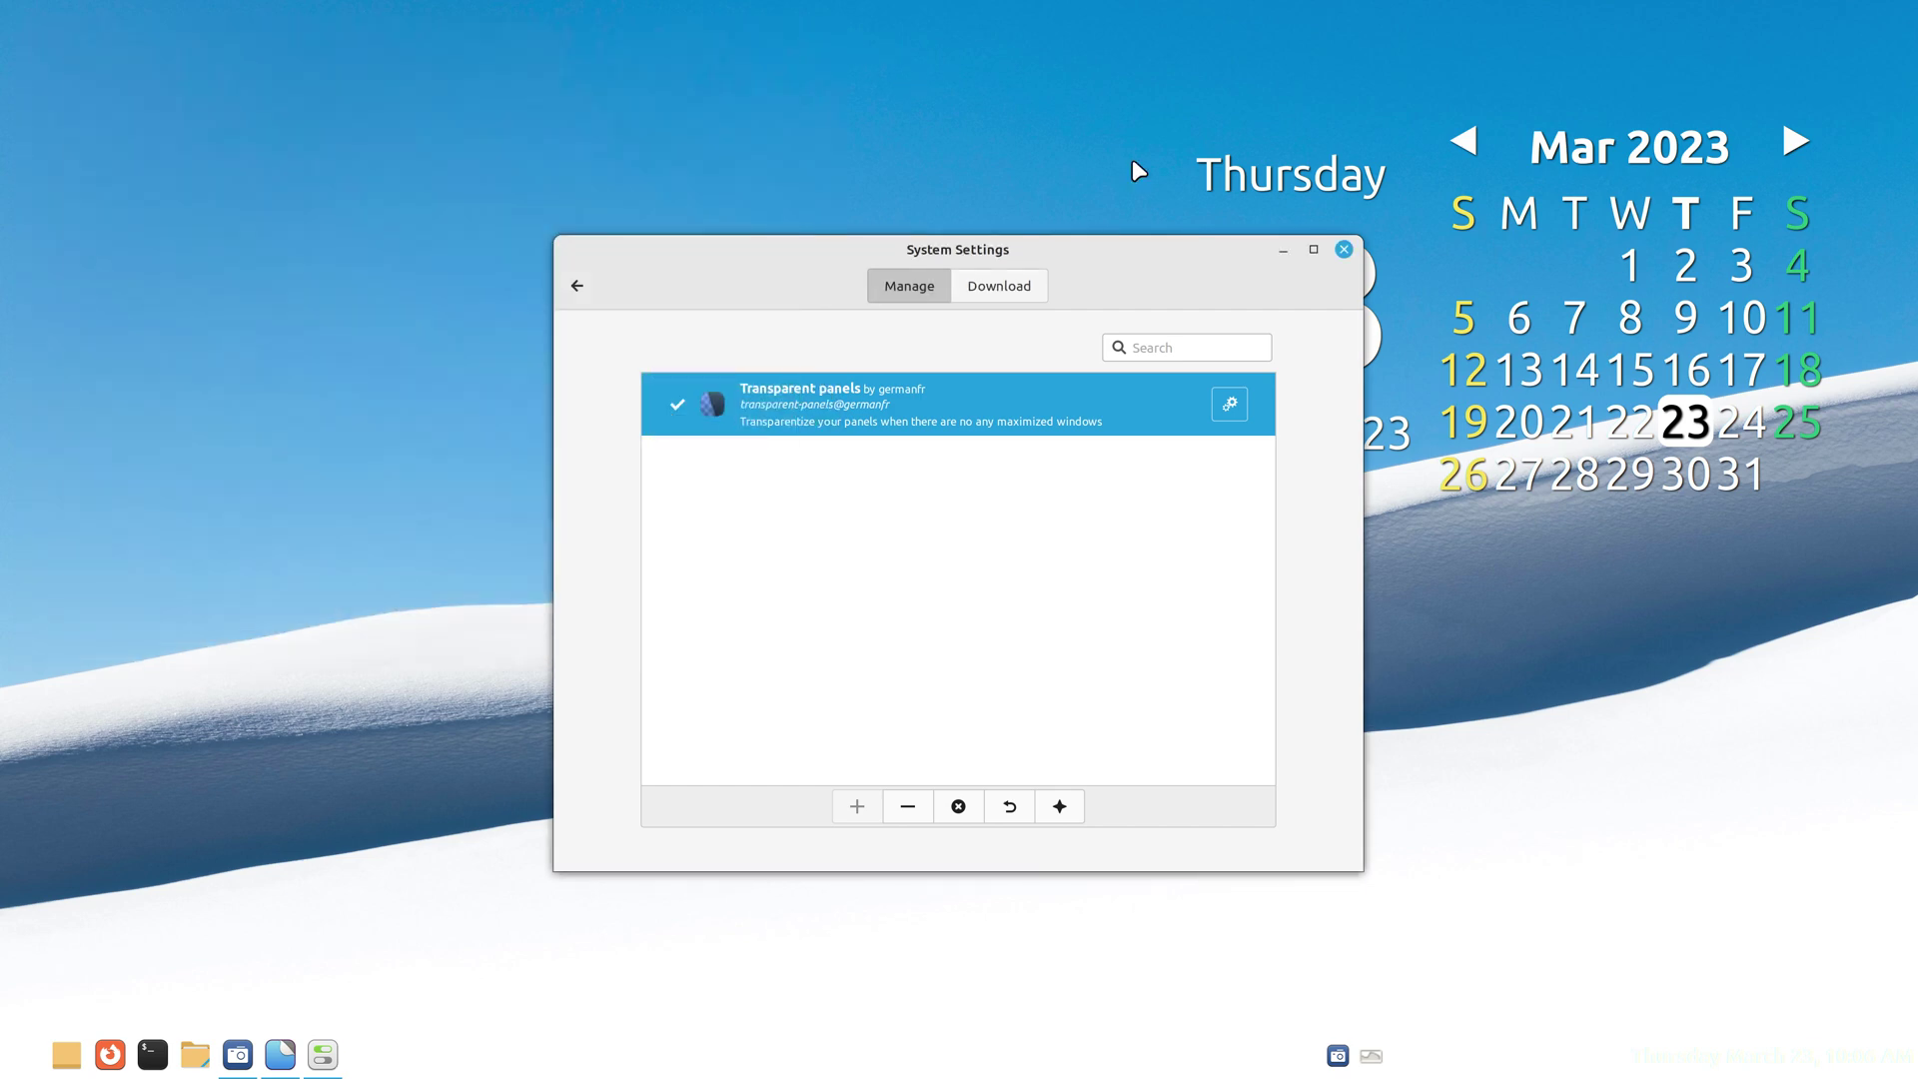
{"action": "left_click", "coordinate": [1344, 249]}
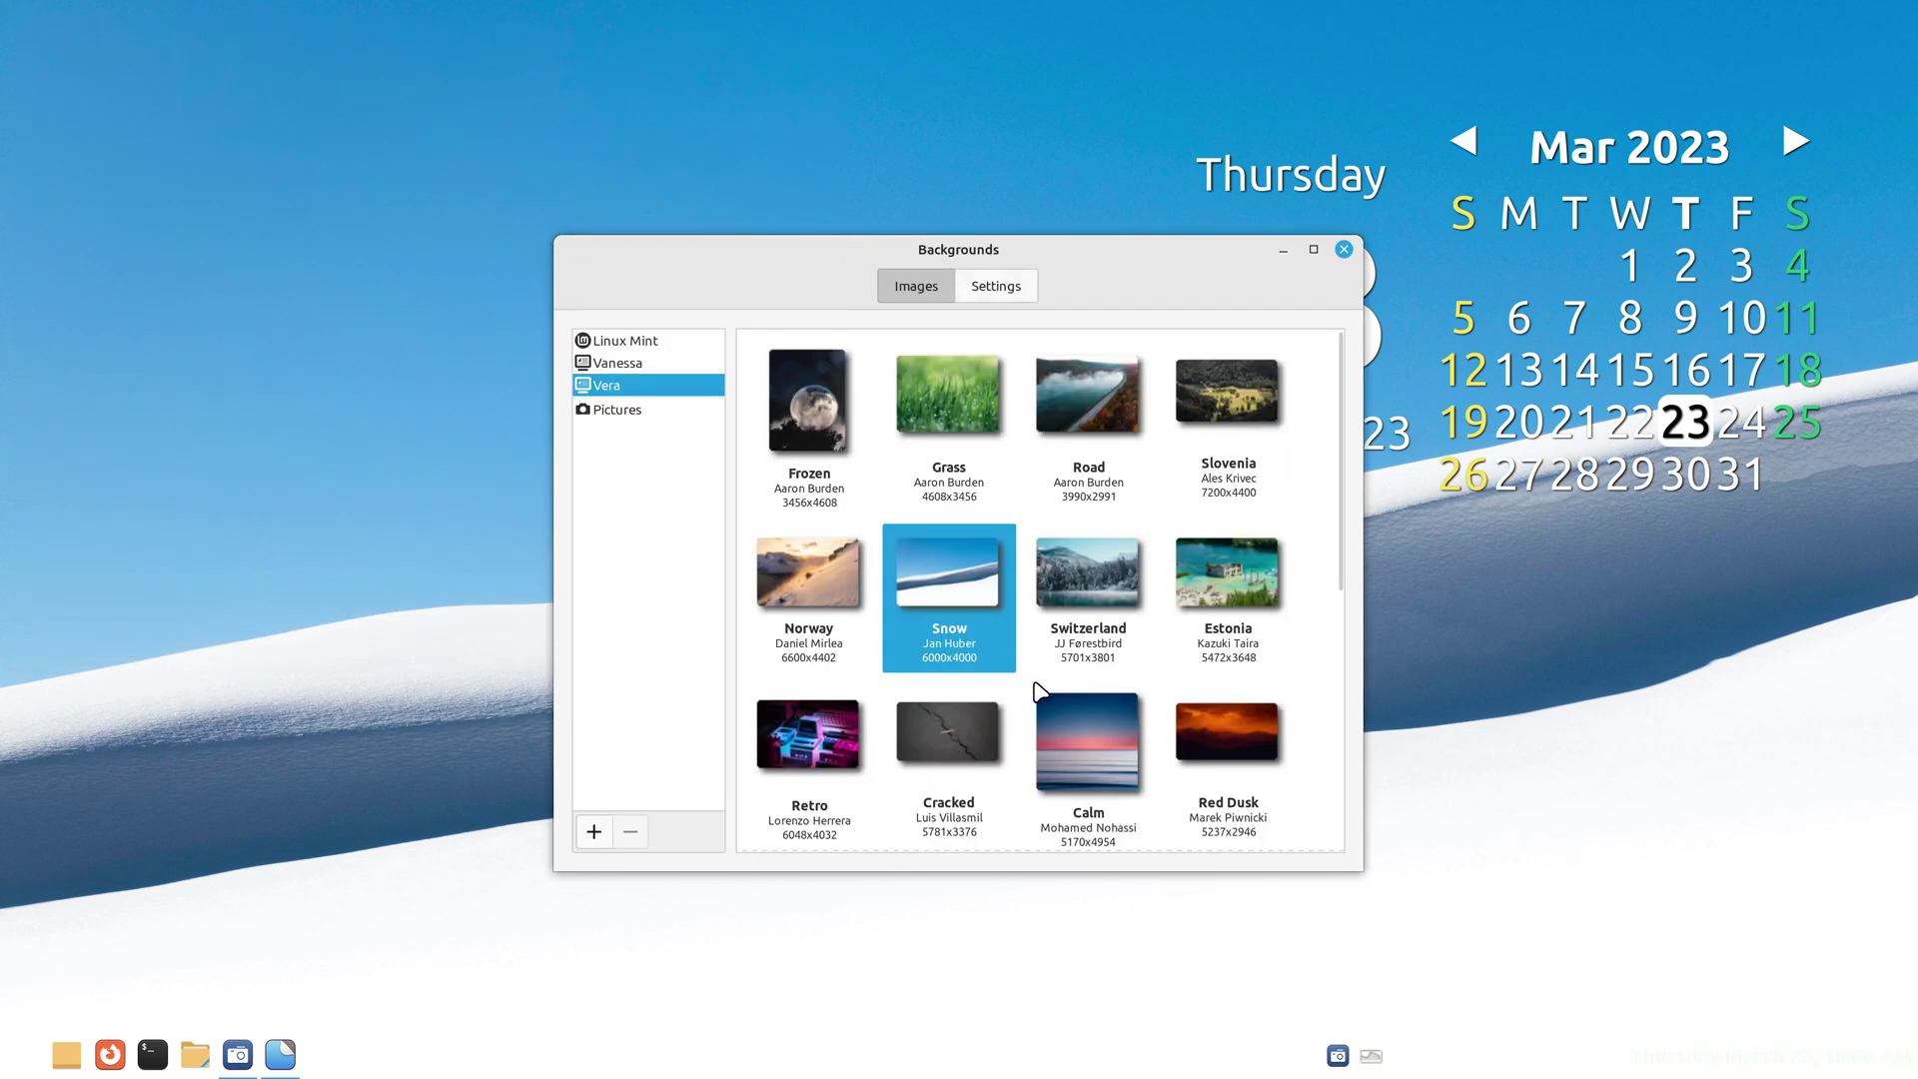
Try the Retro, Red Dusk and India wallpapers behind the panel.
{"action": "left_click", "coordinate": [825, 740]}
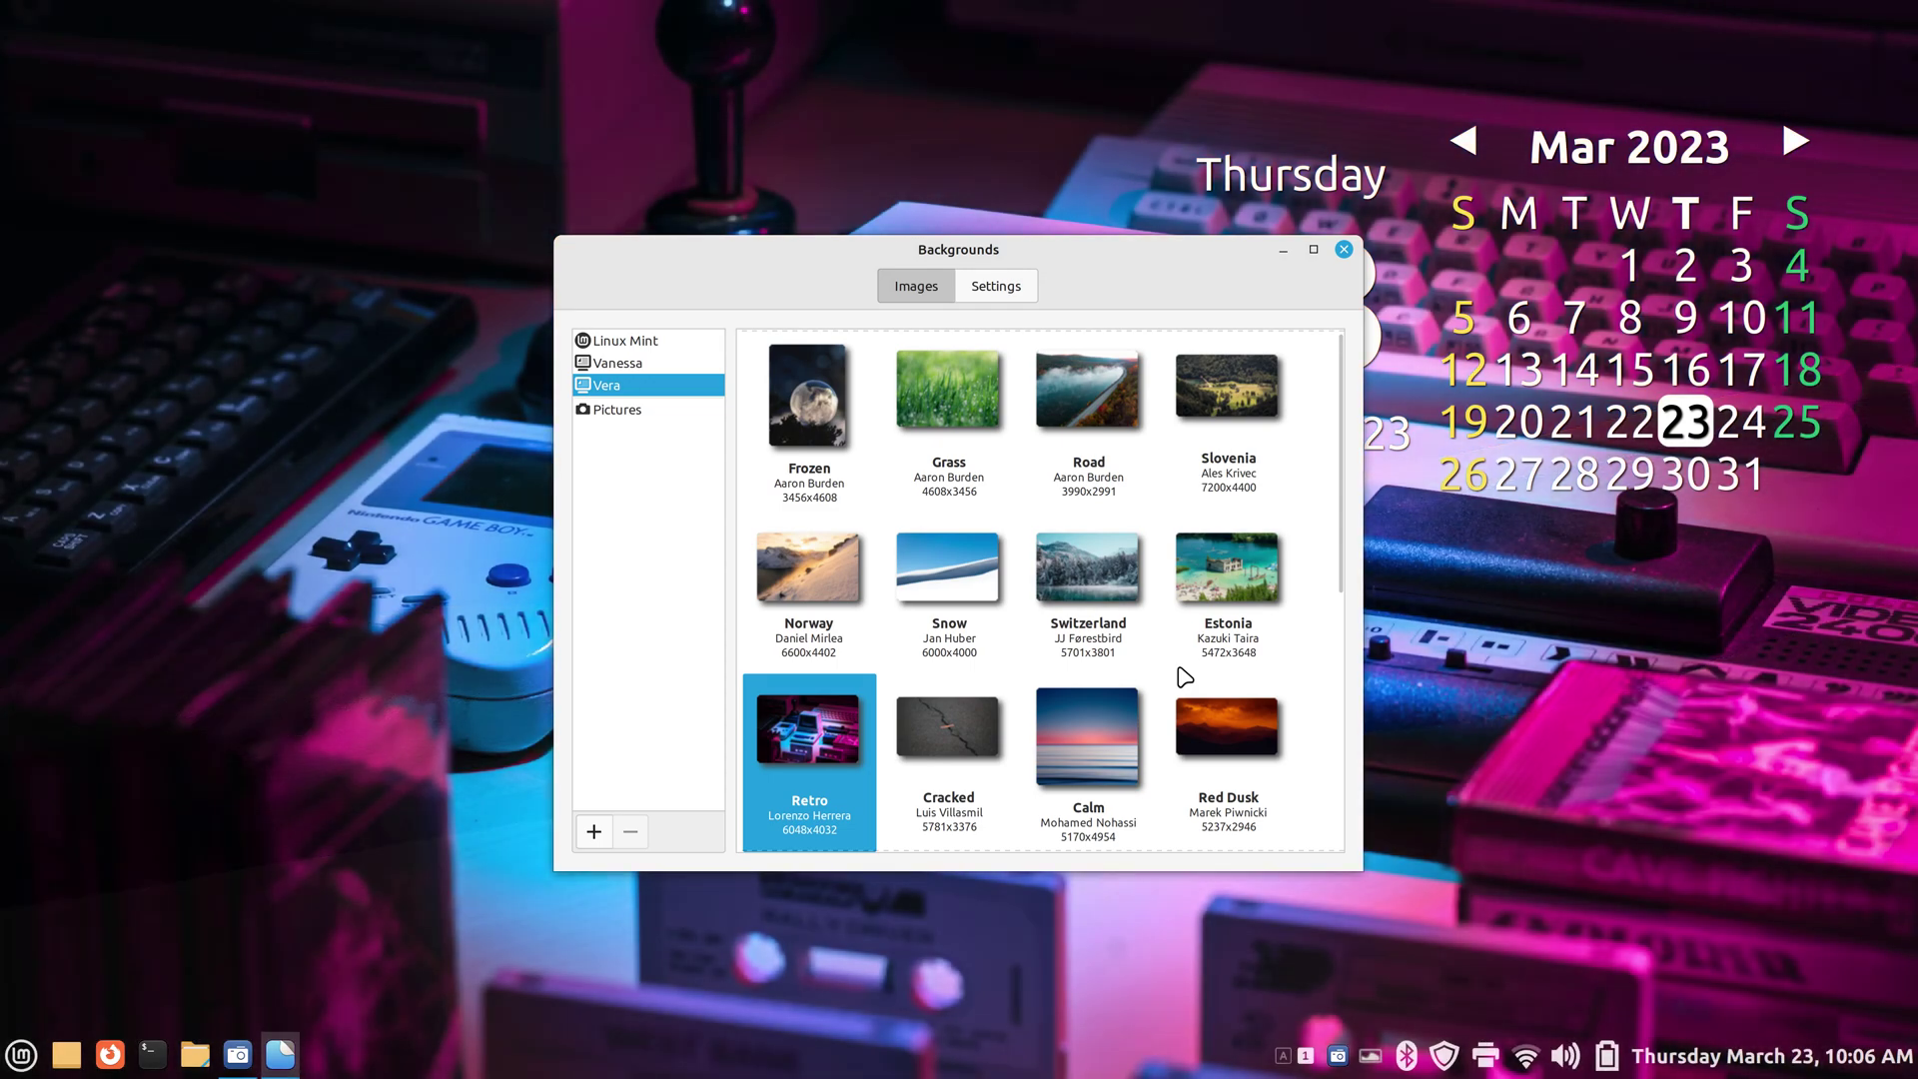
{"action": "left_click", "coordinate": [1233, 729]}
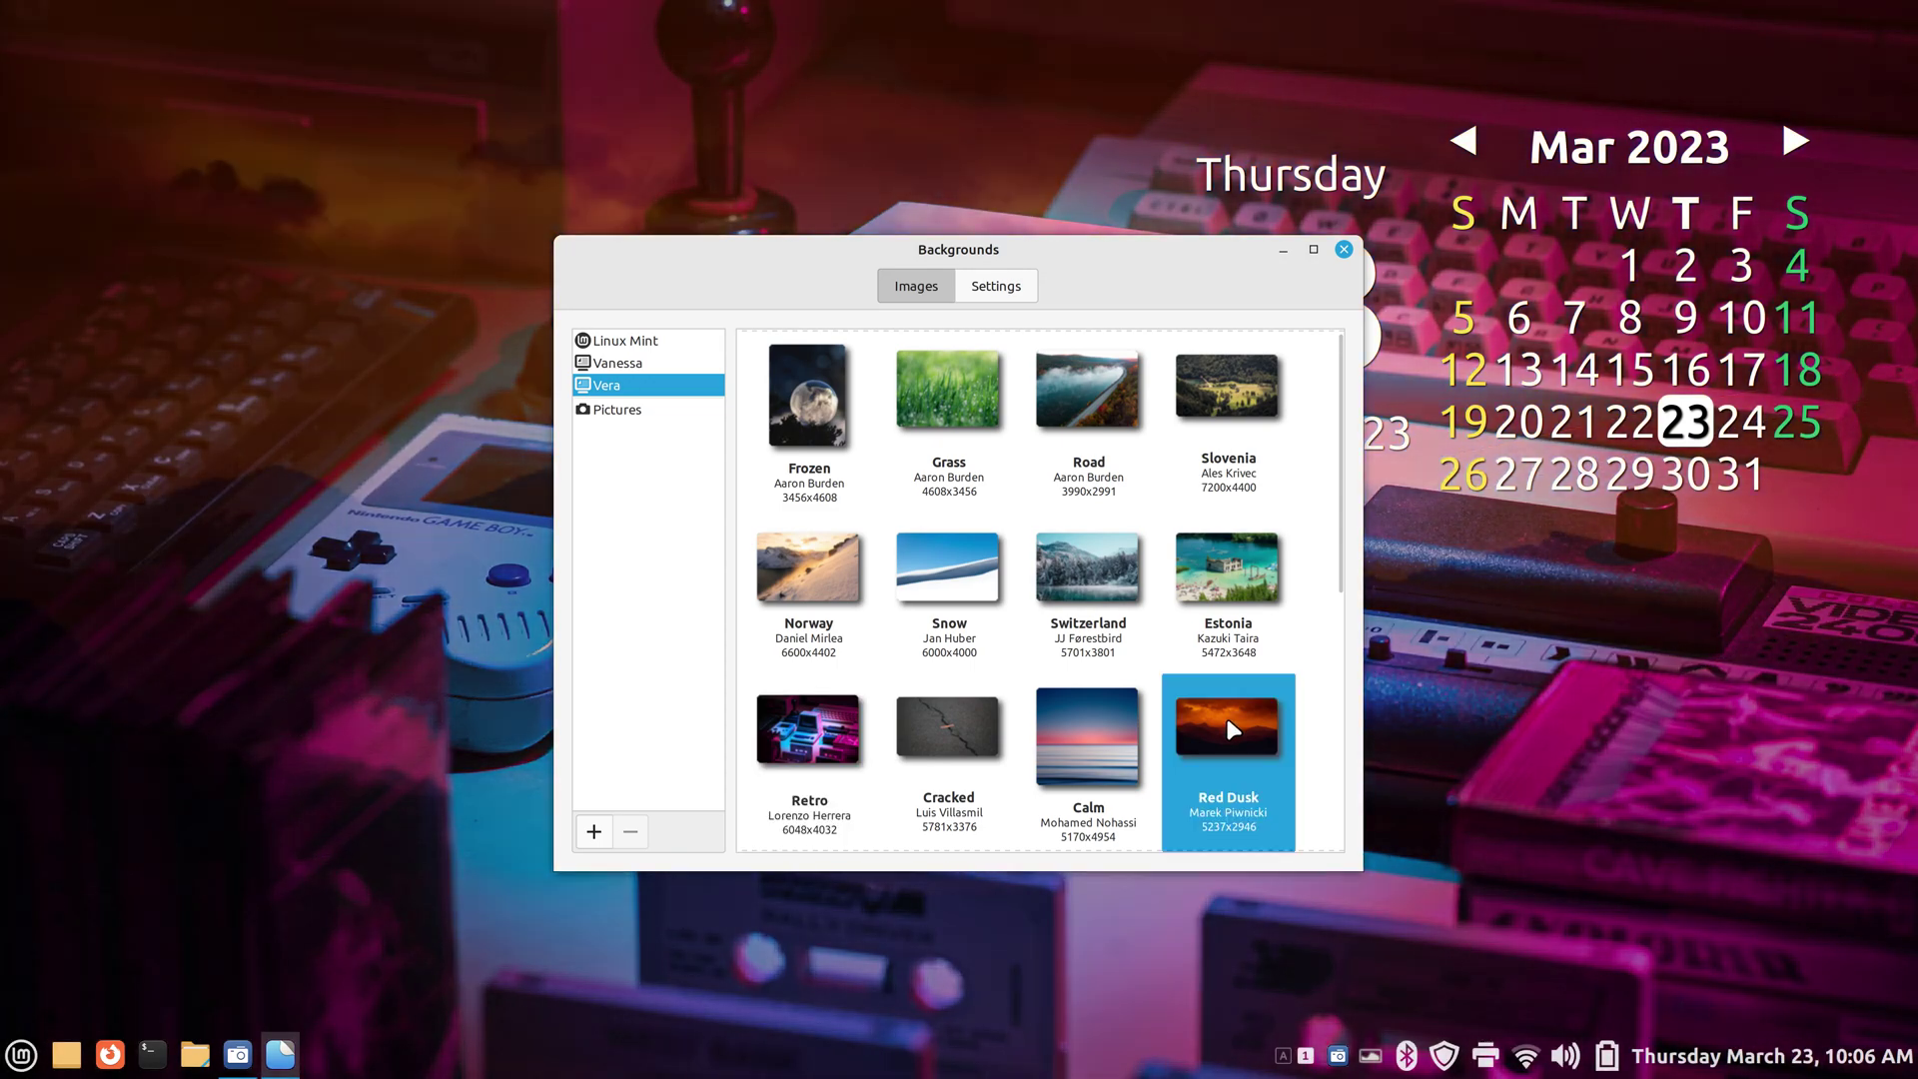
{"action": "scroll", "coordinate": [1024, 706], "scroll_direction": "down", "scroll_amount": 3}
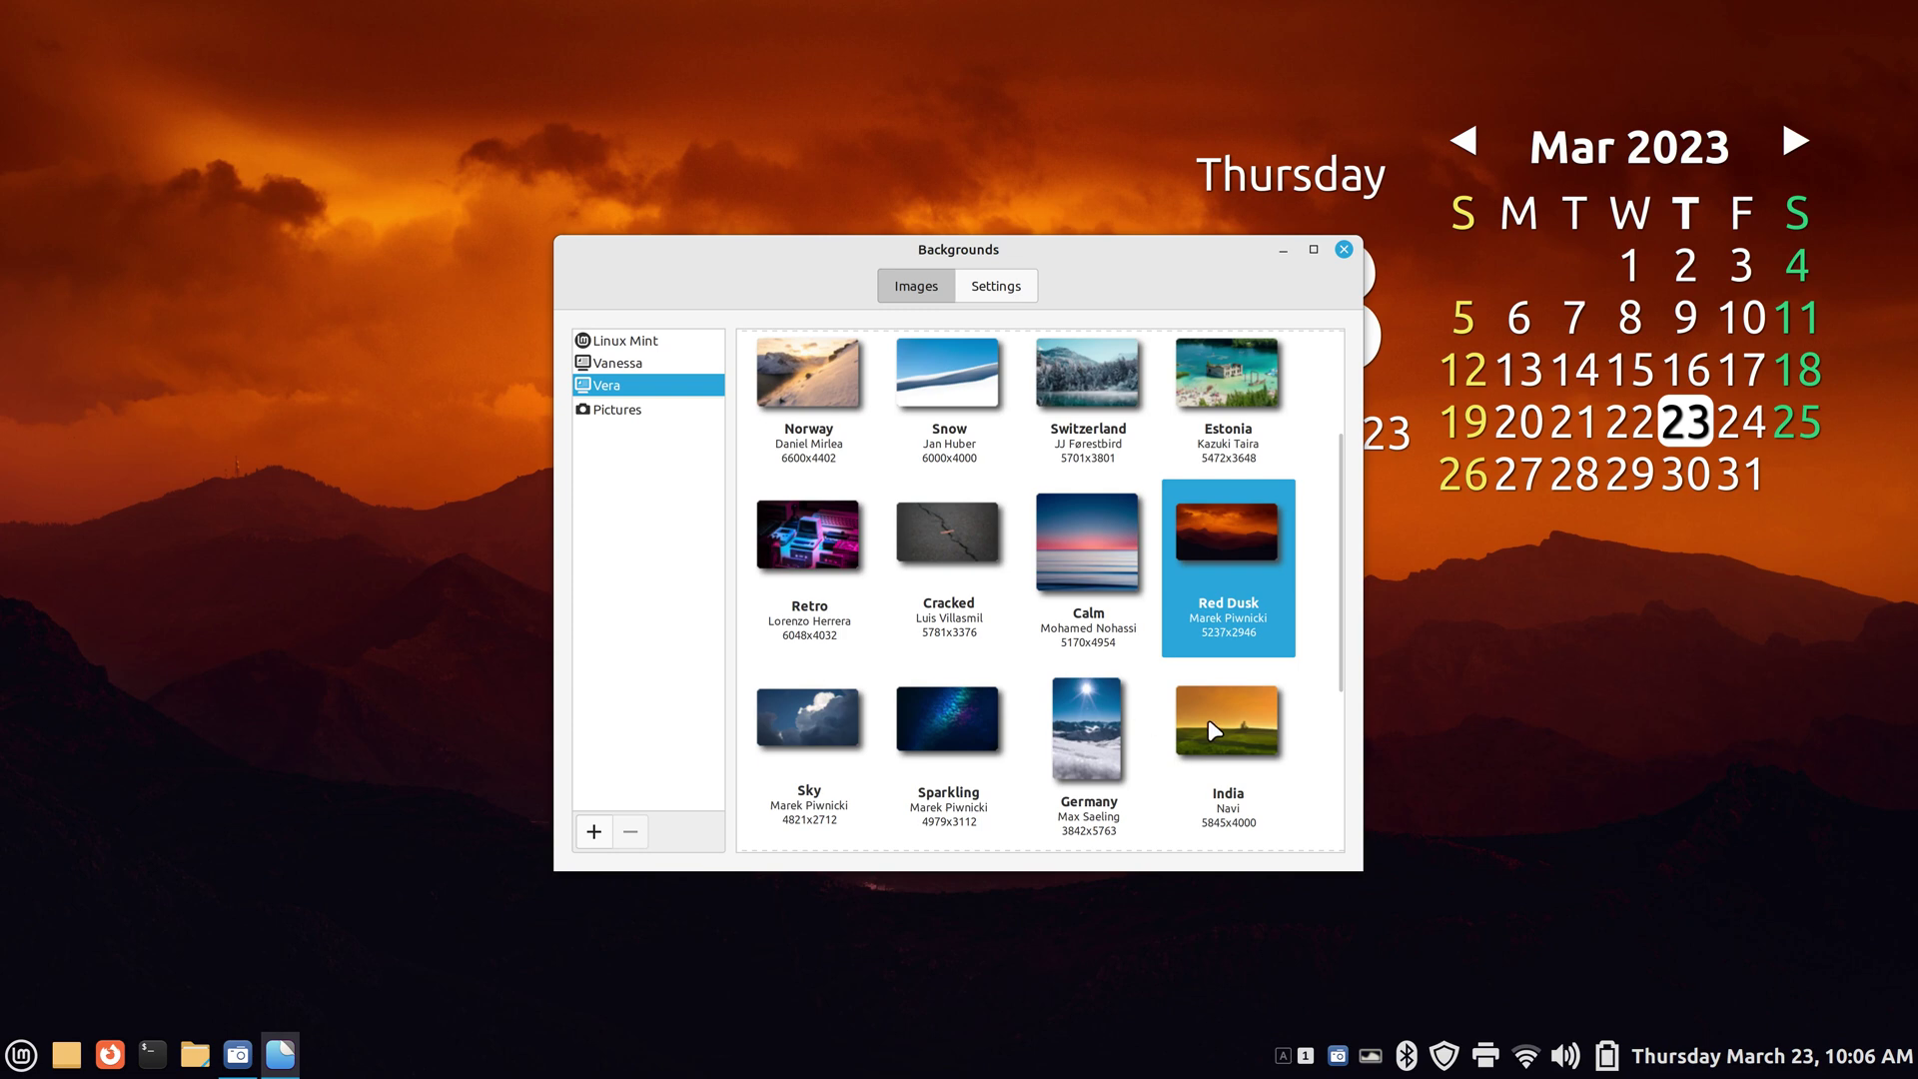
{"action": "left_click", "coordinate": [1211, 727]}
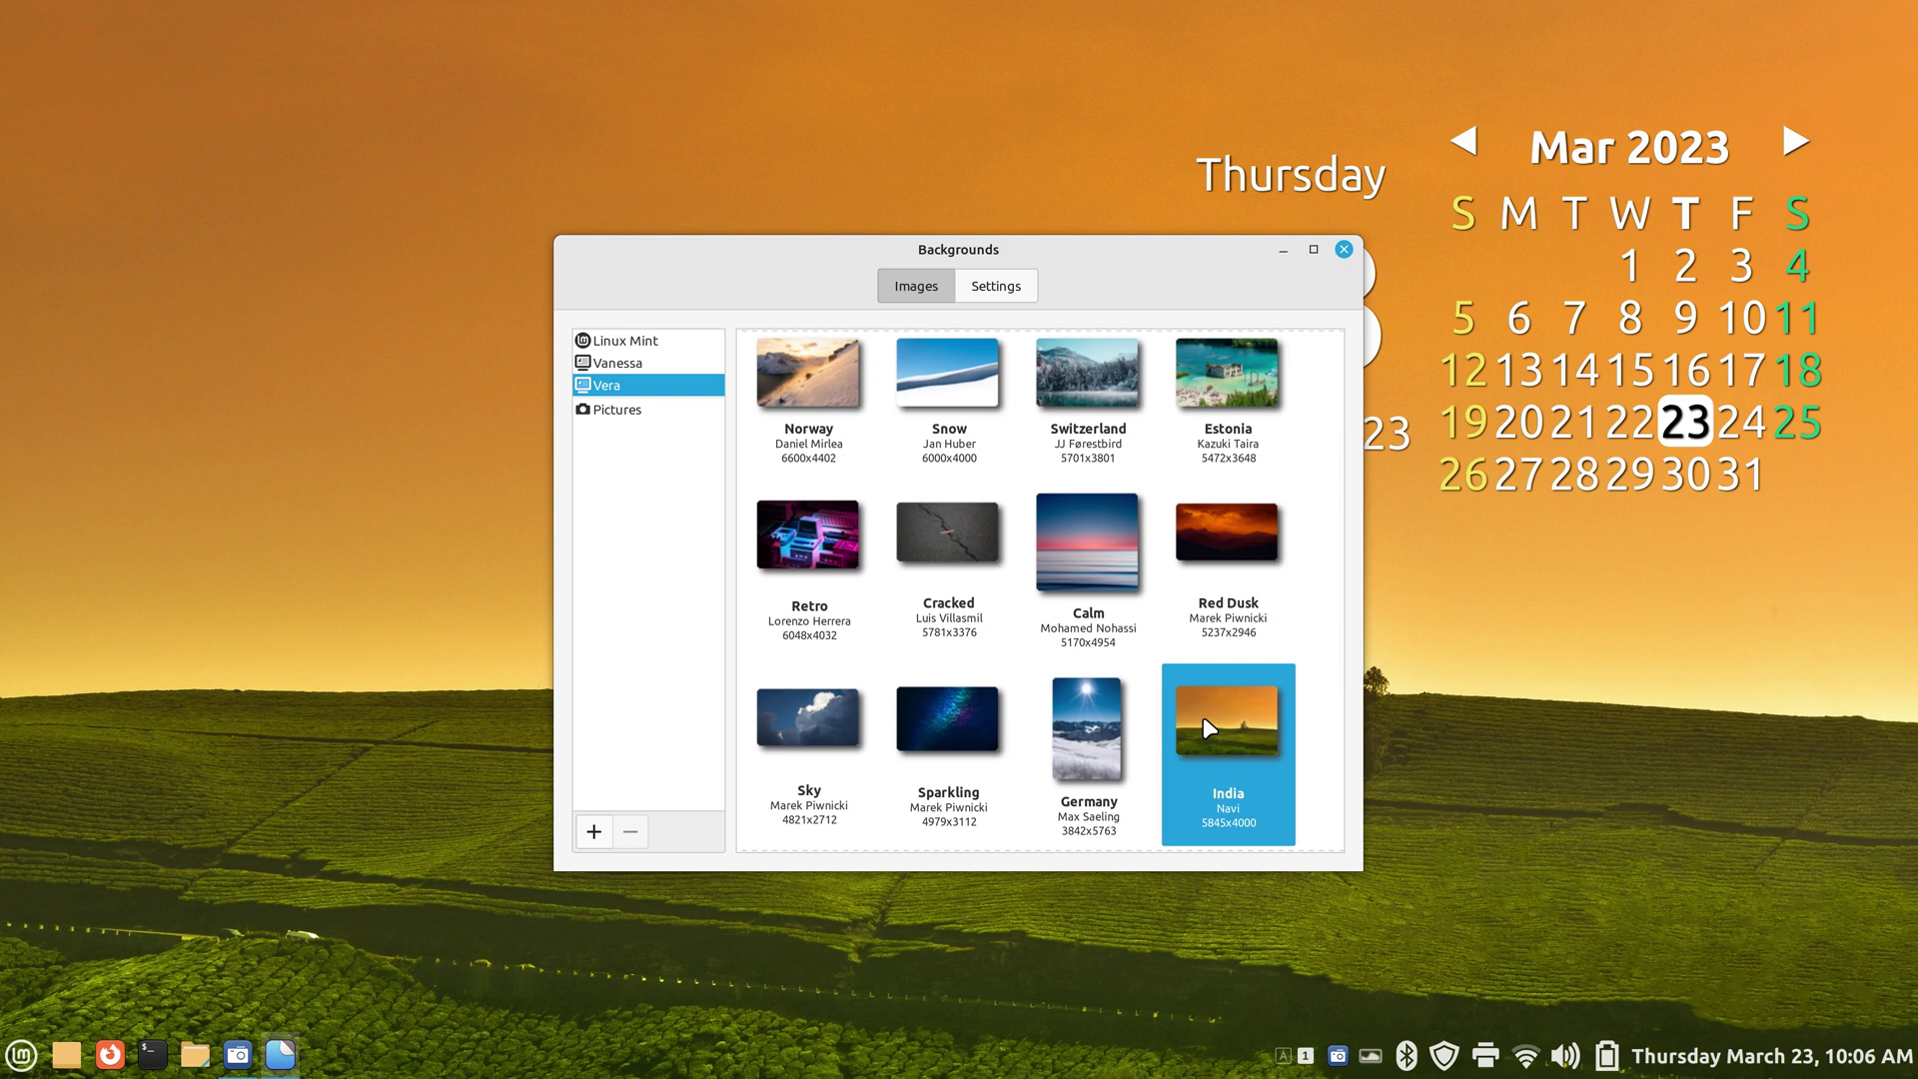
Try the Estonia and Switzerland wallpapers from the Vera collection.
{"action": "scroll", "coordinate": [843, 672], "scroll_direction": "up", "scroll_amount": 3}
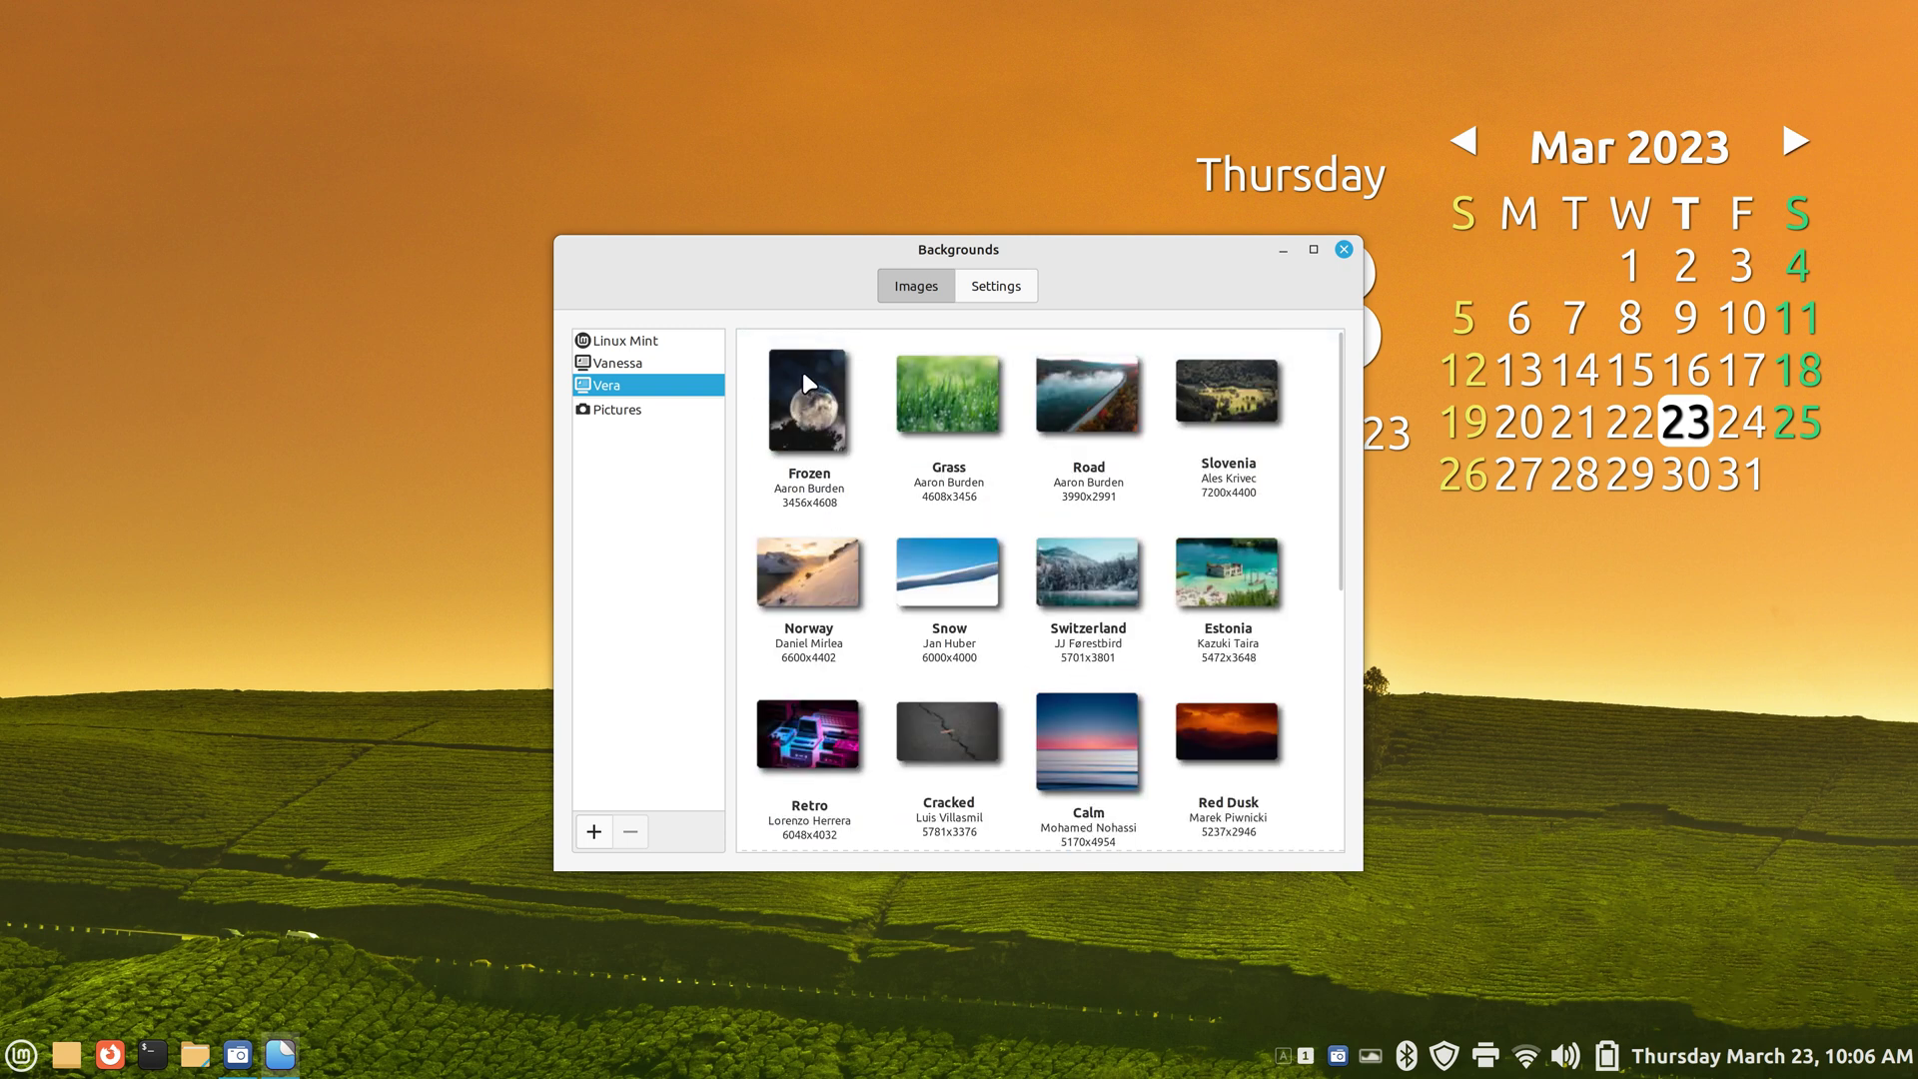
{"action": "left_click", "coordinate": [613, 370]}
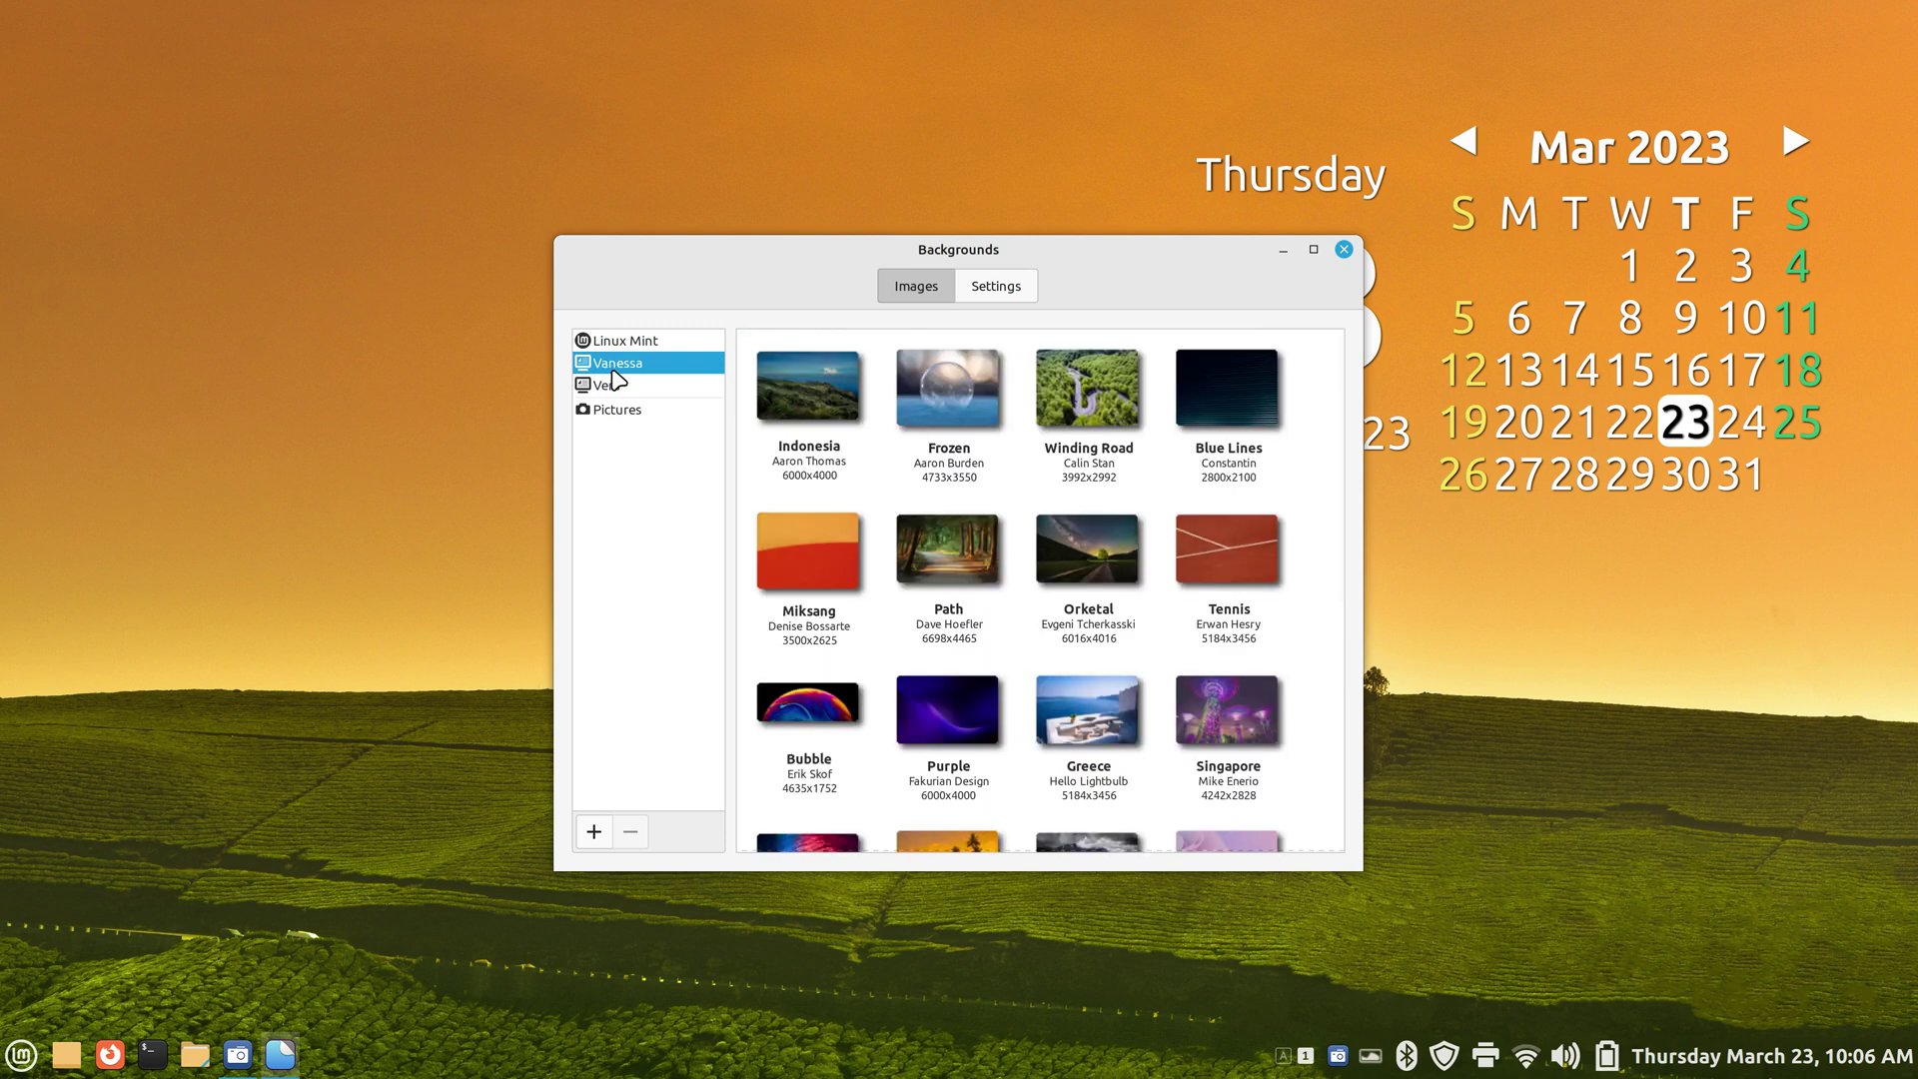
{"action": "left_click", "coordinate": [606, 409]}
{"action": "left_click", "coordinate": [607, 387]}
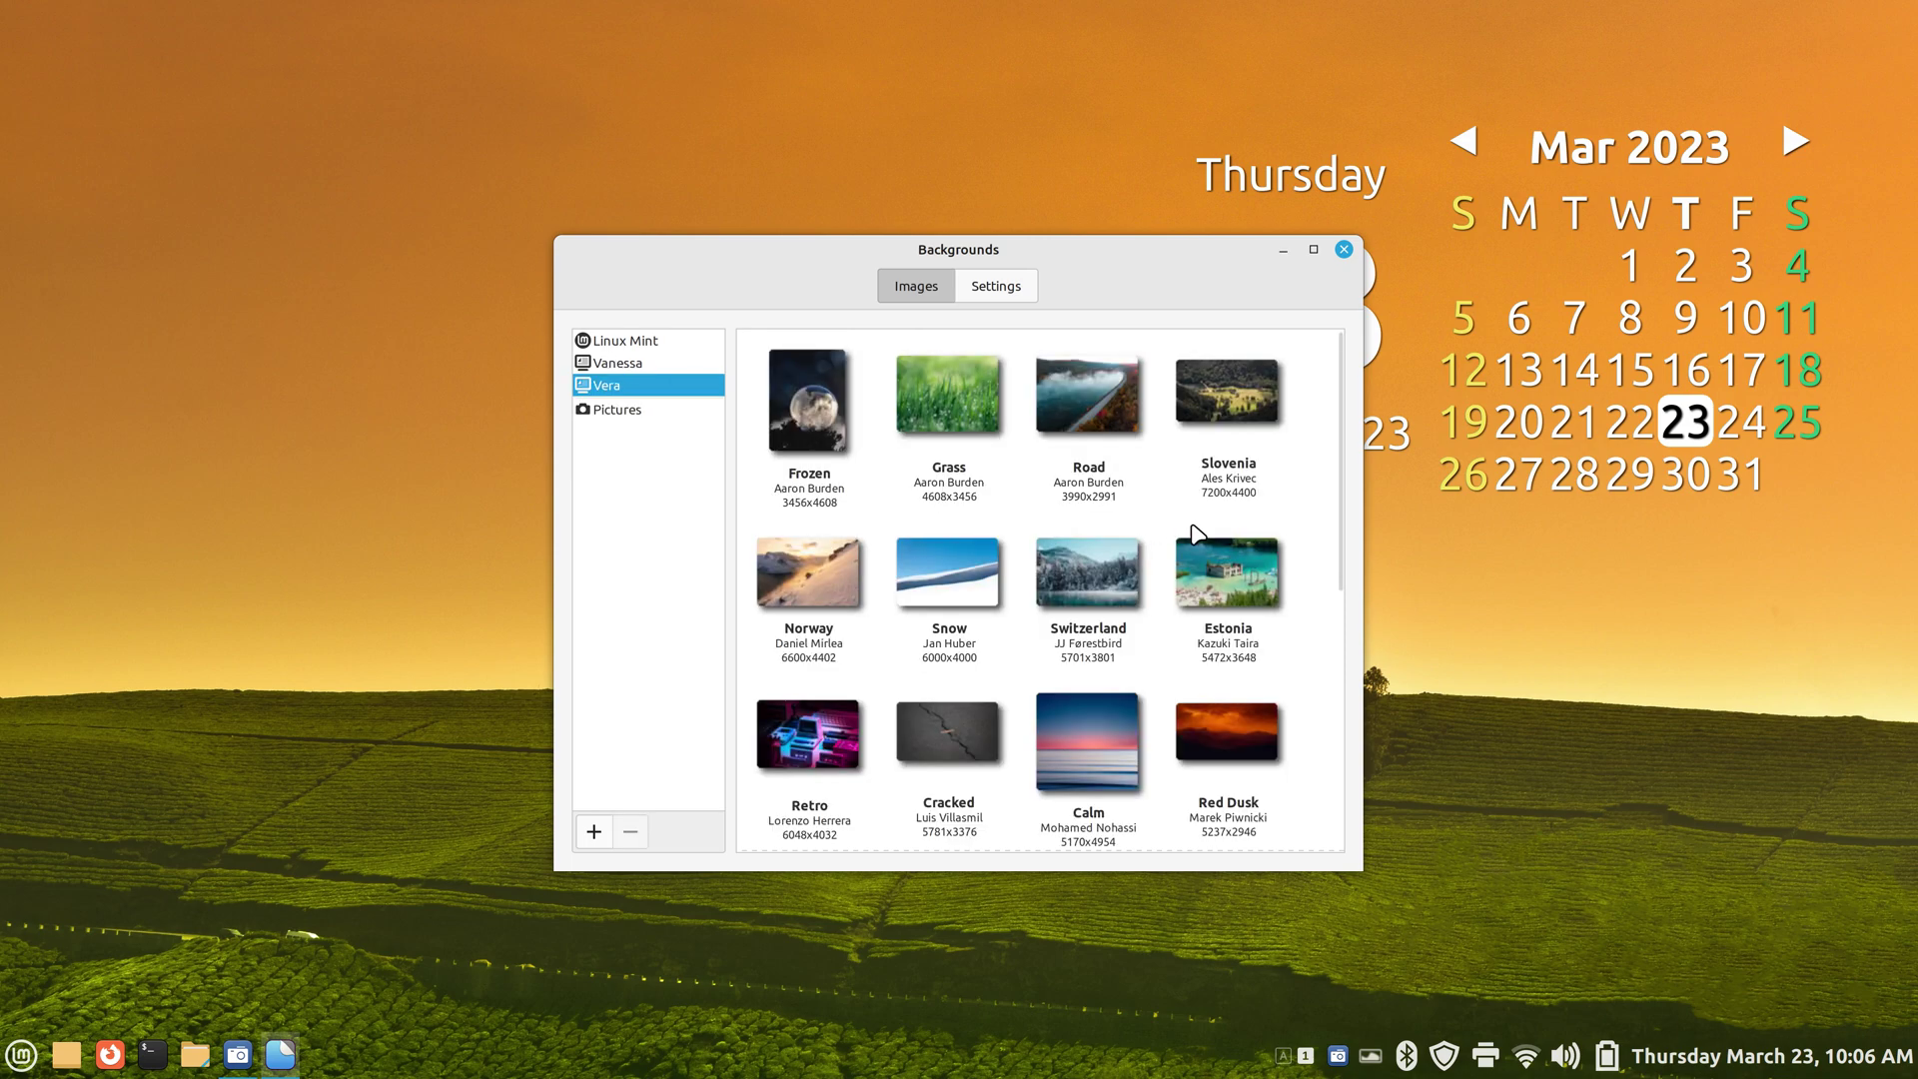
{"action": "left_click", "coordinate": [1228, 564]}
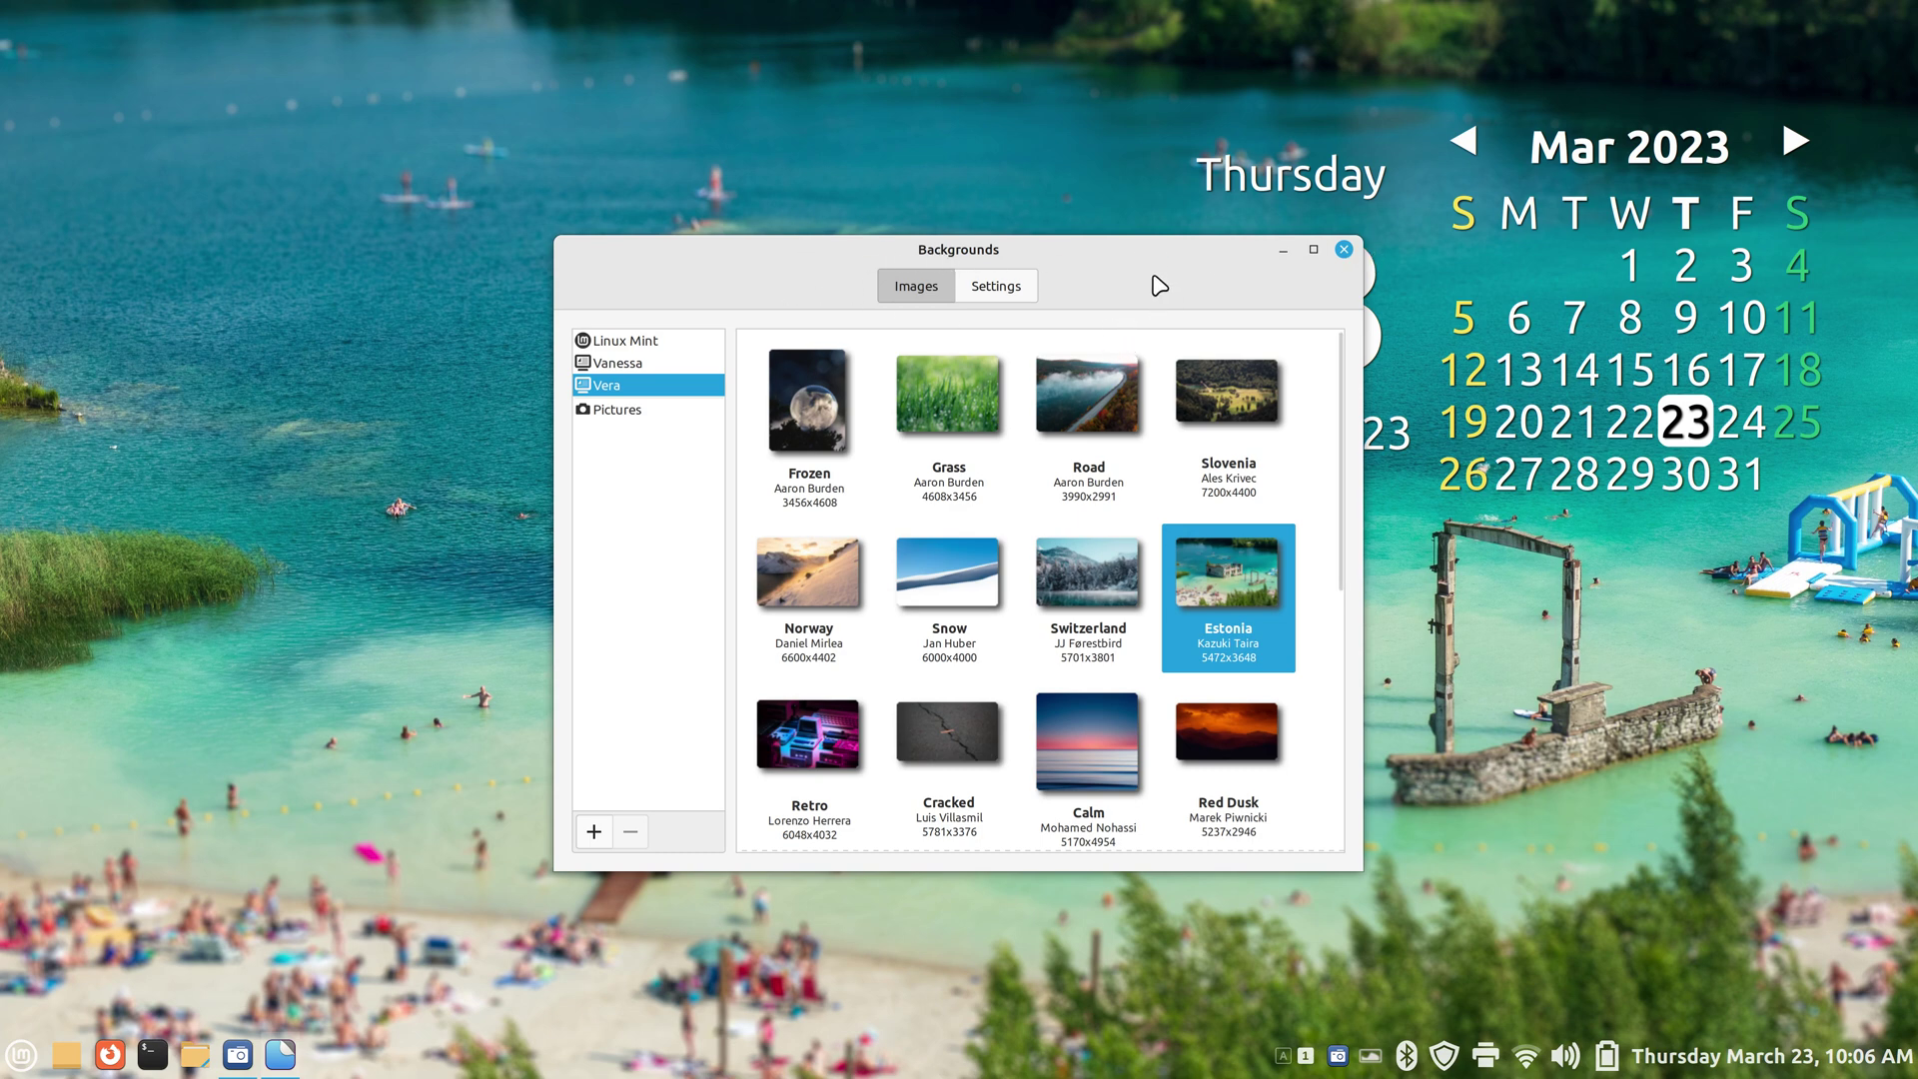
{"action": "left_click_drag", "start_coordinate": [1101, 249], "coordinate": [1088, 213]}
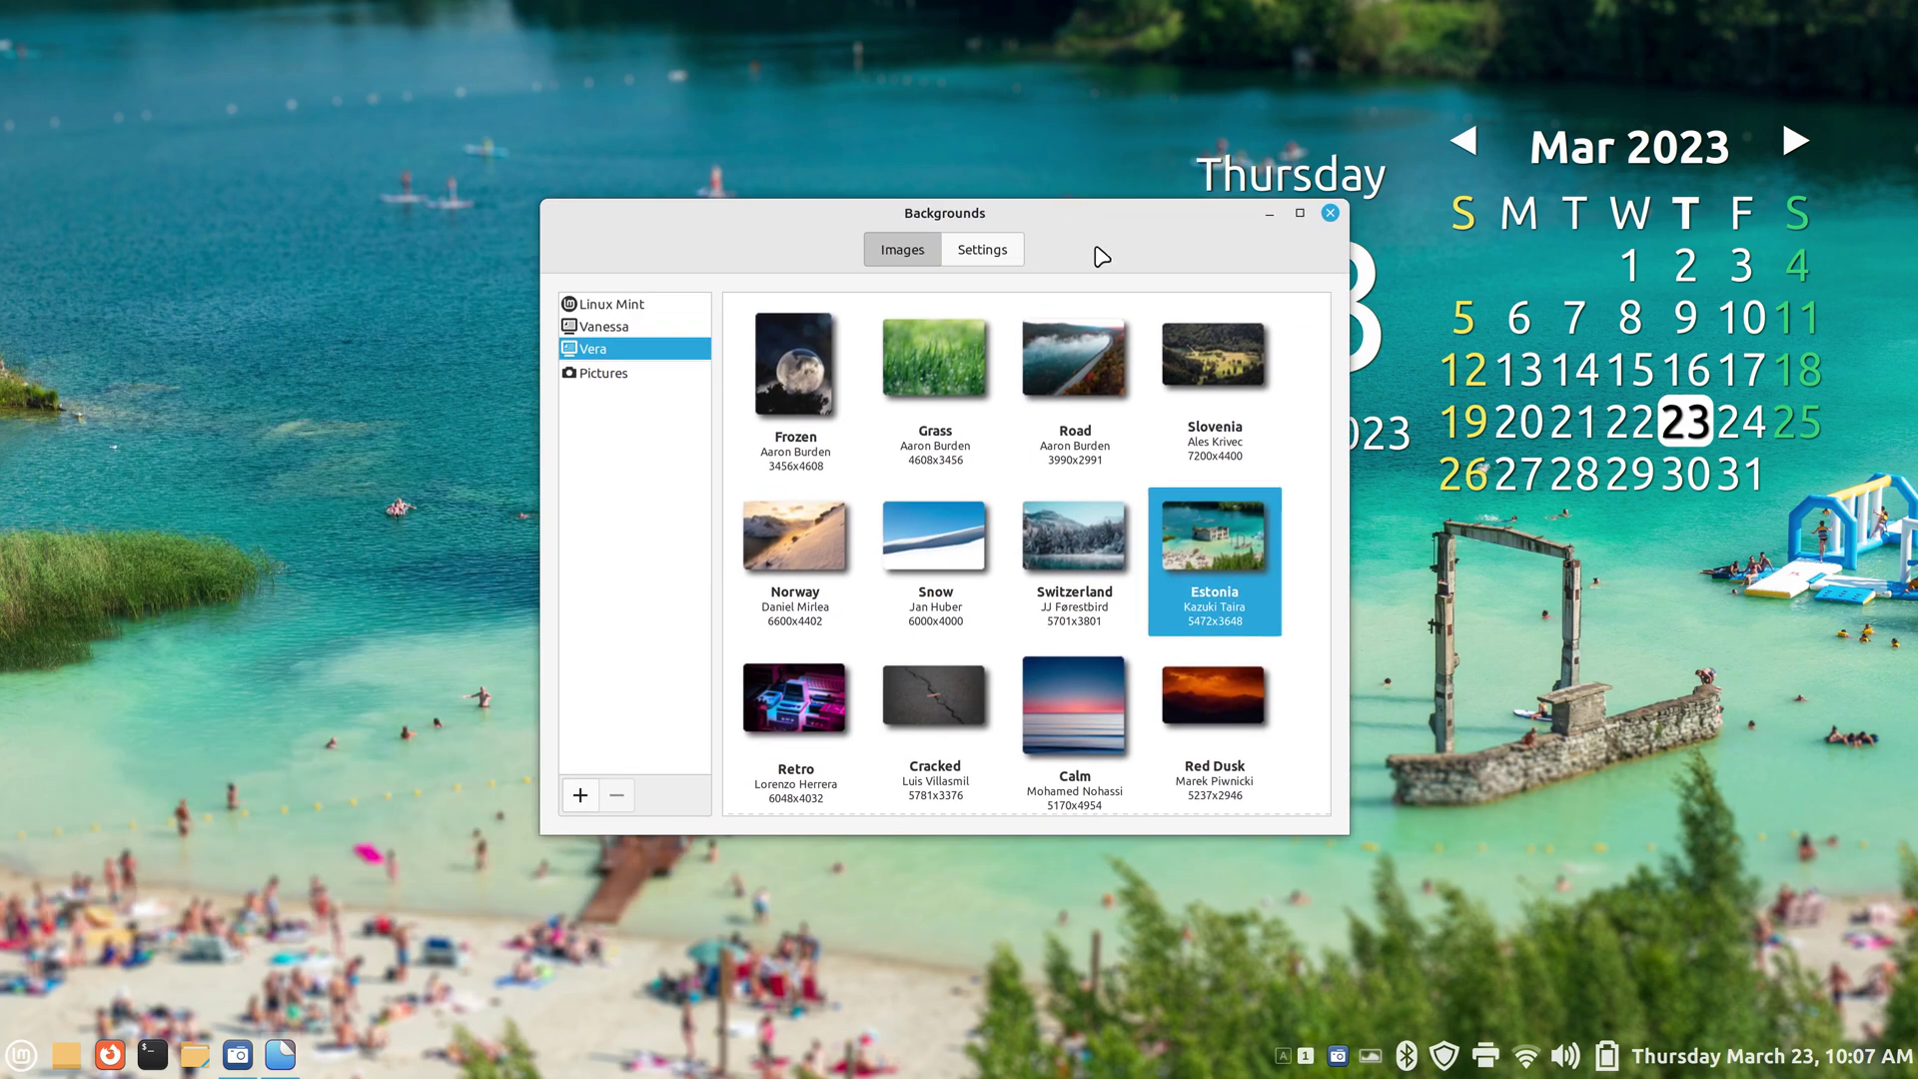
{"action": "left_click", "coordinate": [1115, 539]}
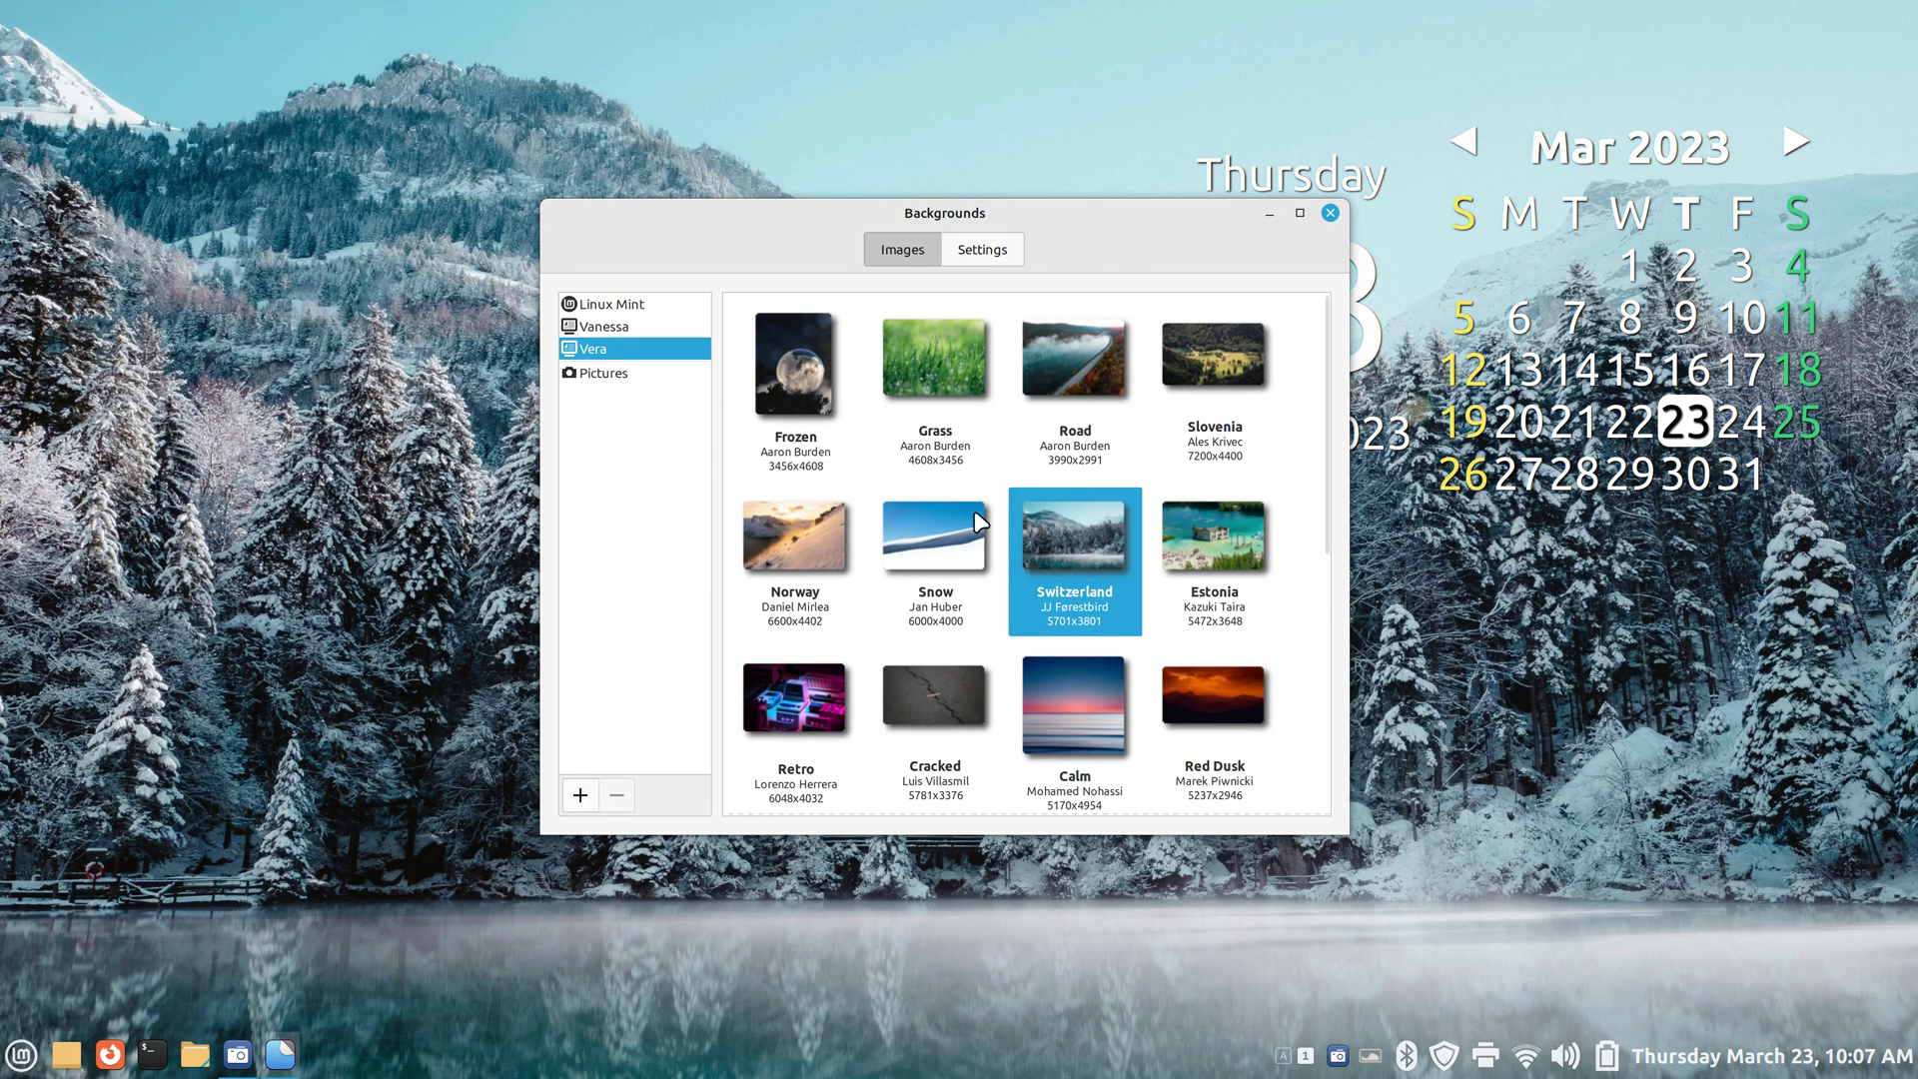
Try a dark Linux Mint image and Miksang, settle on Indonesia, and close Backgrounds.
{"action": "left_click", "coordinate": [627, 308]}
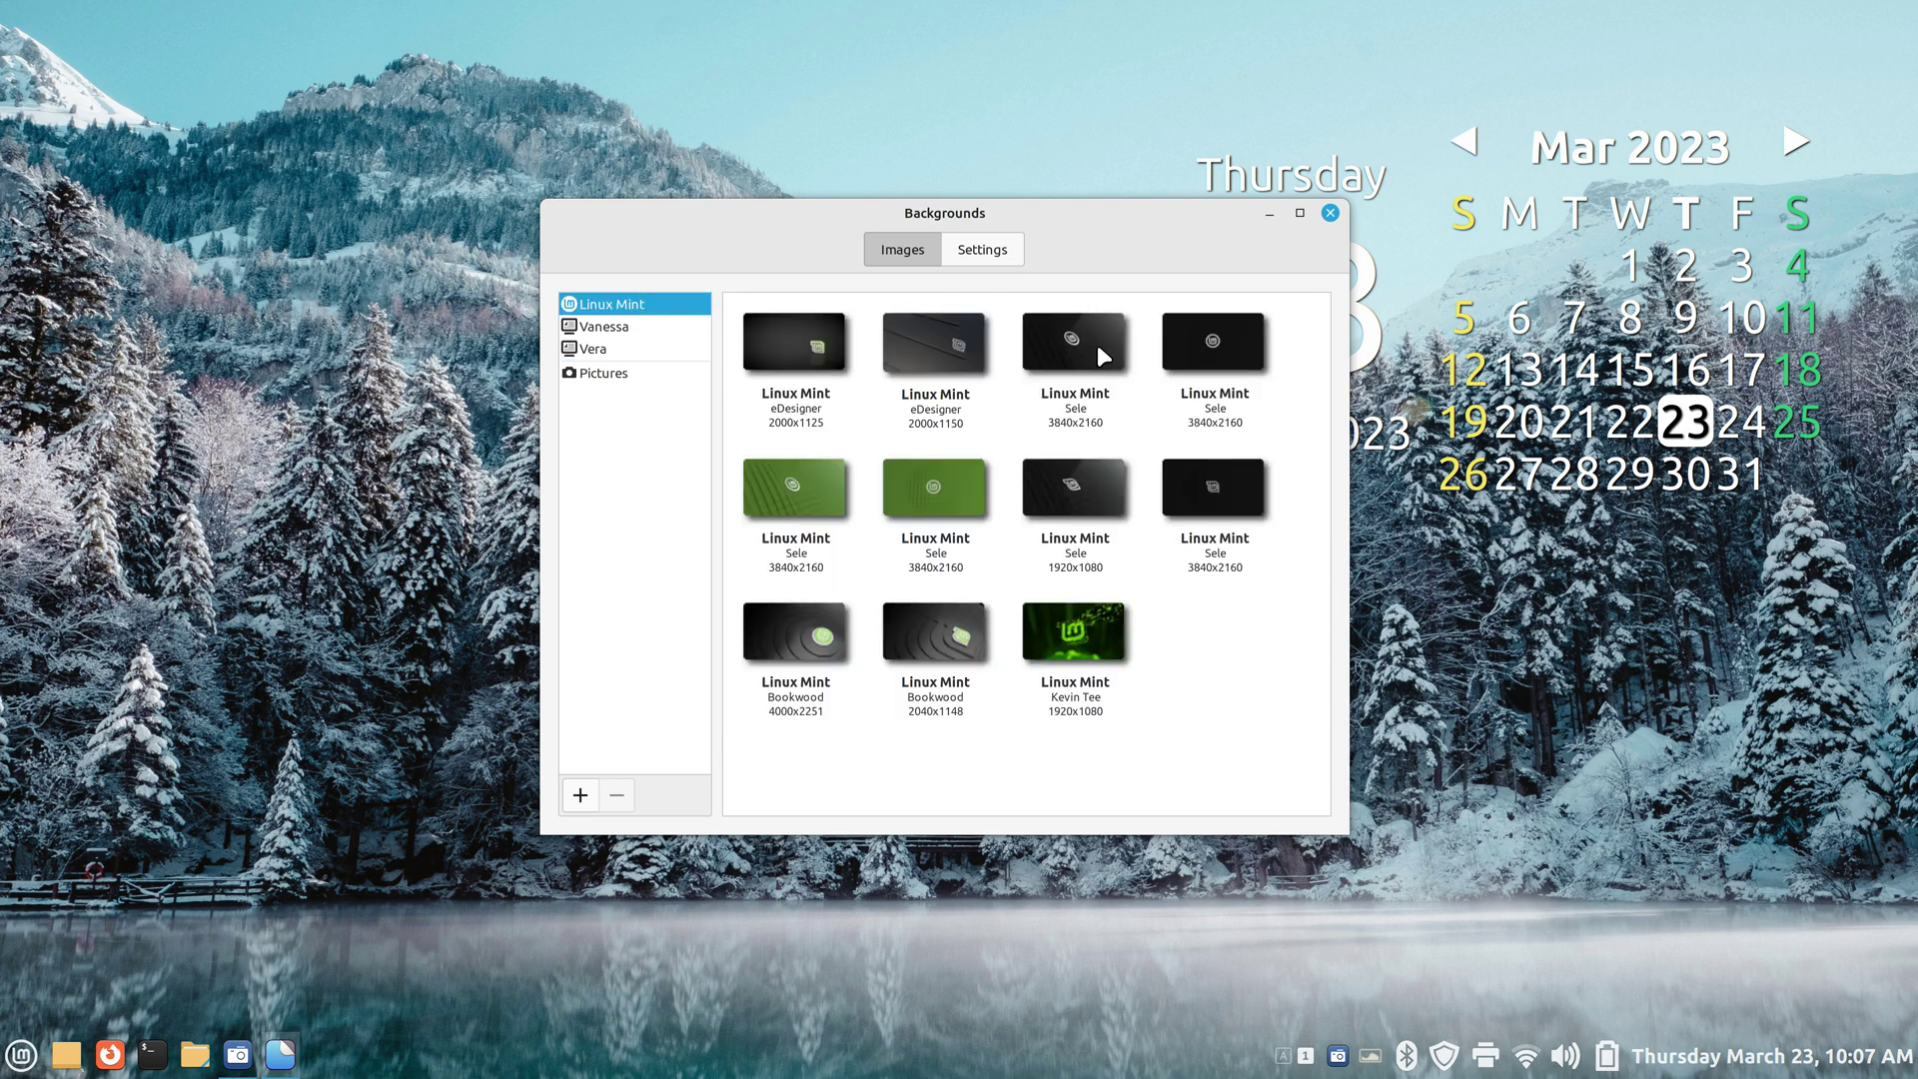
{"action": "left_click", "coordinate": [1185, 348]}
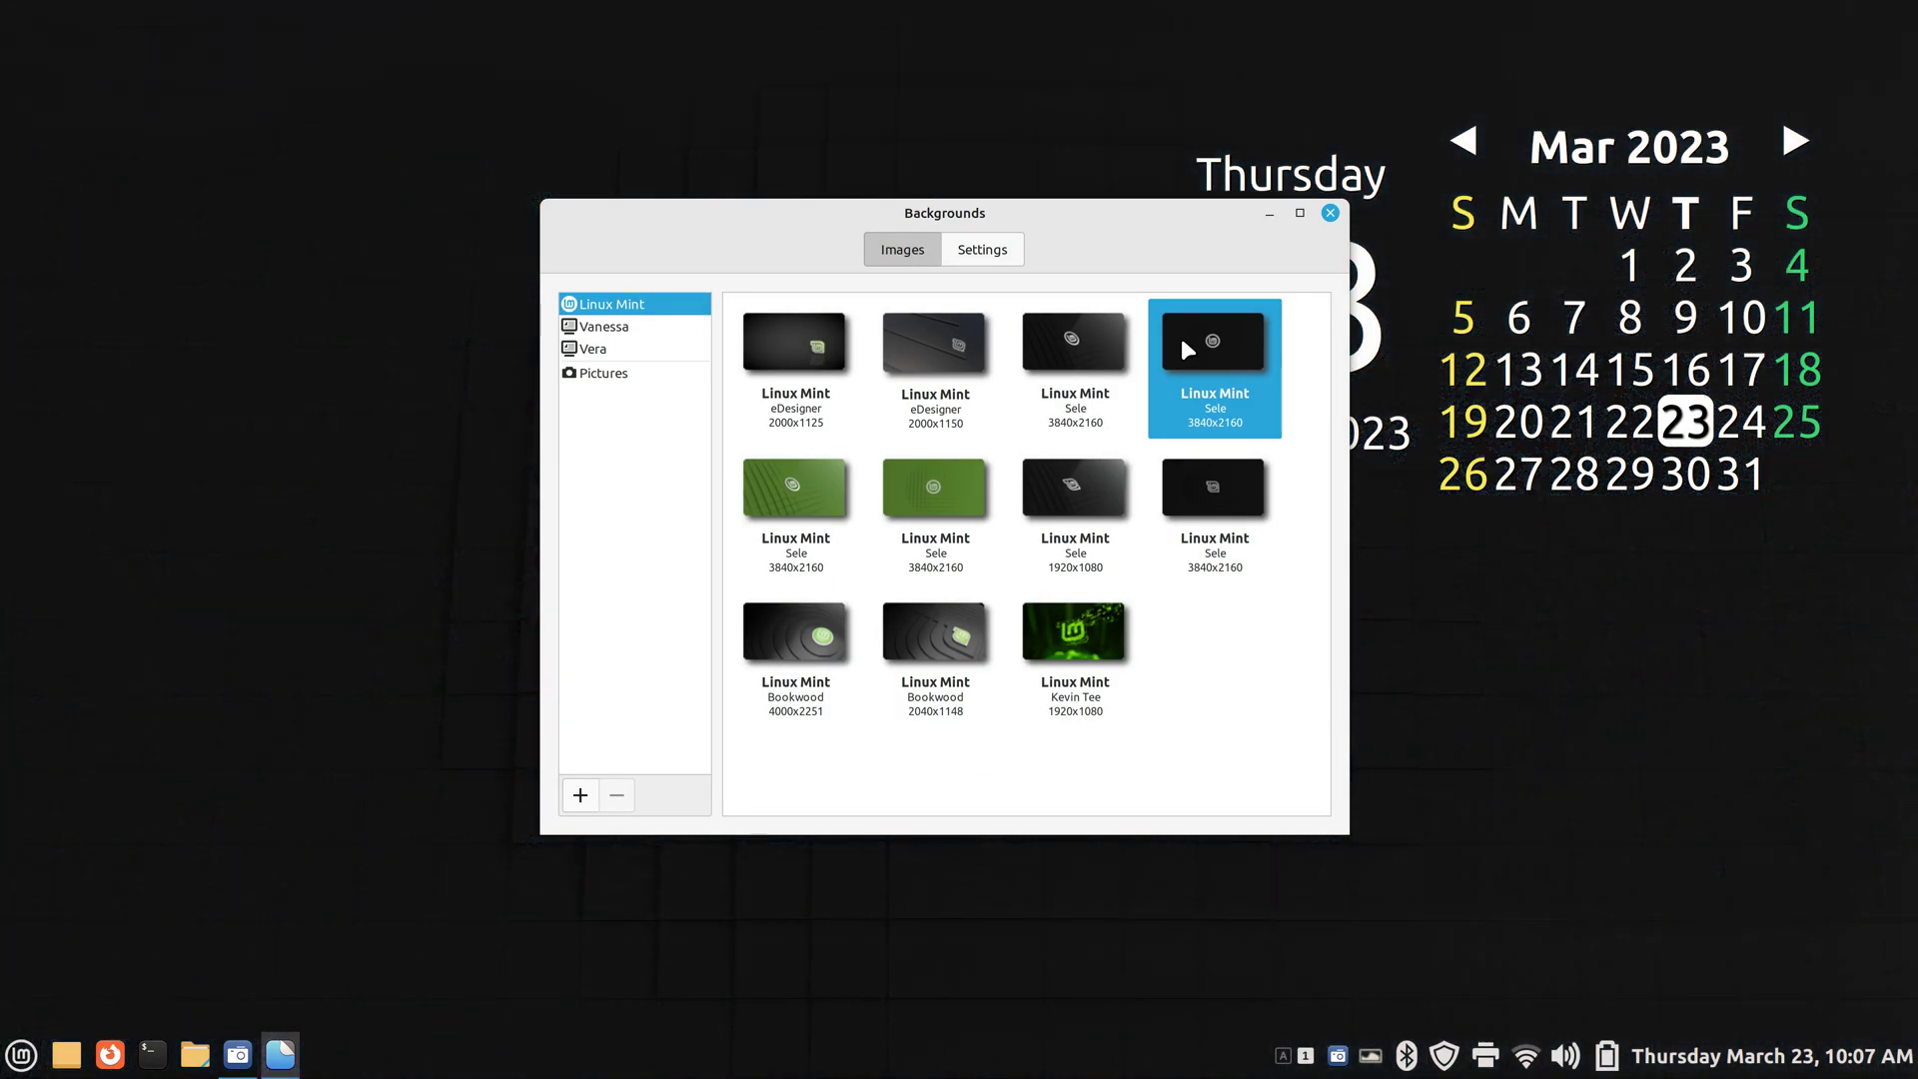
{"action": "left_click", "coordinate": [630, 328]}
{"action": "left_click", "coordinate": [799, 500]}
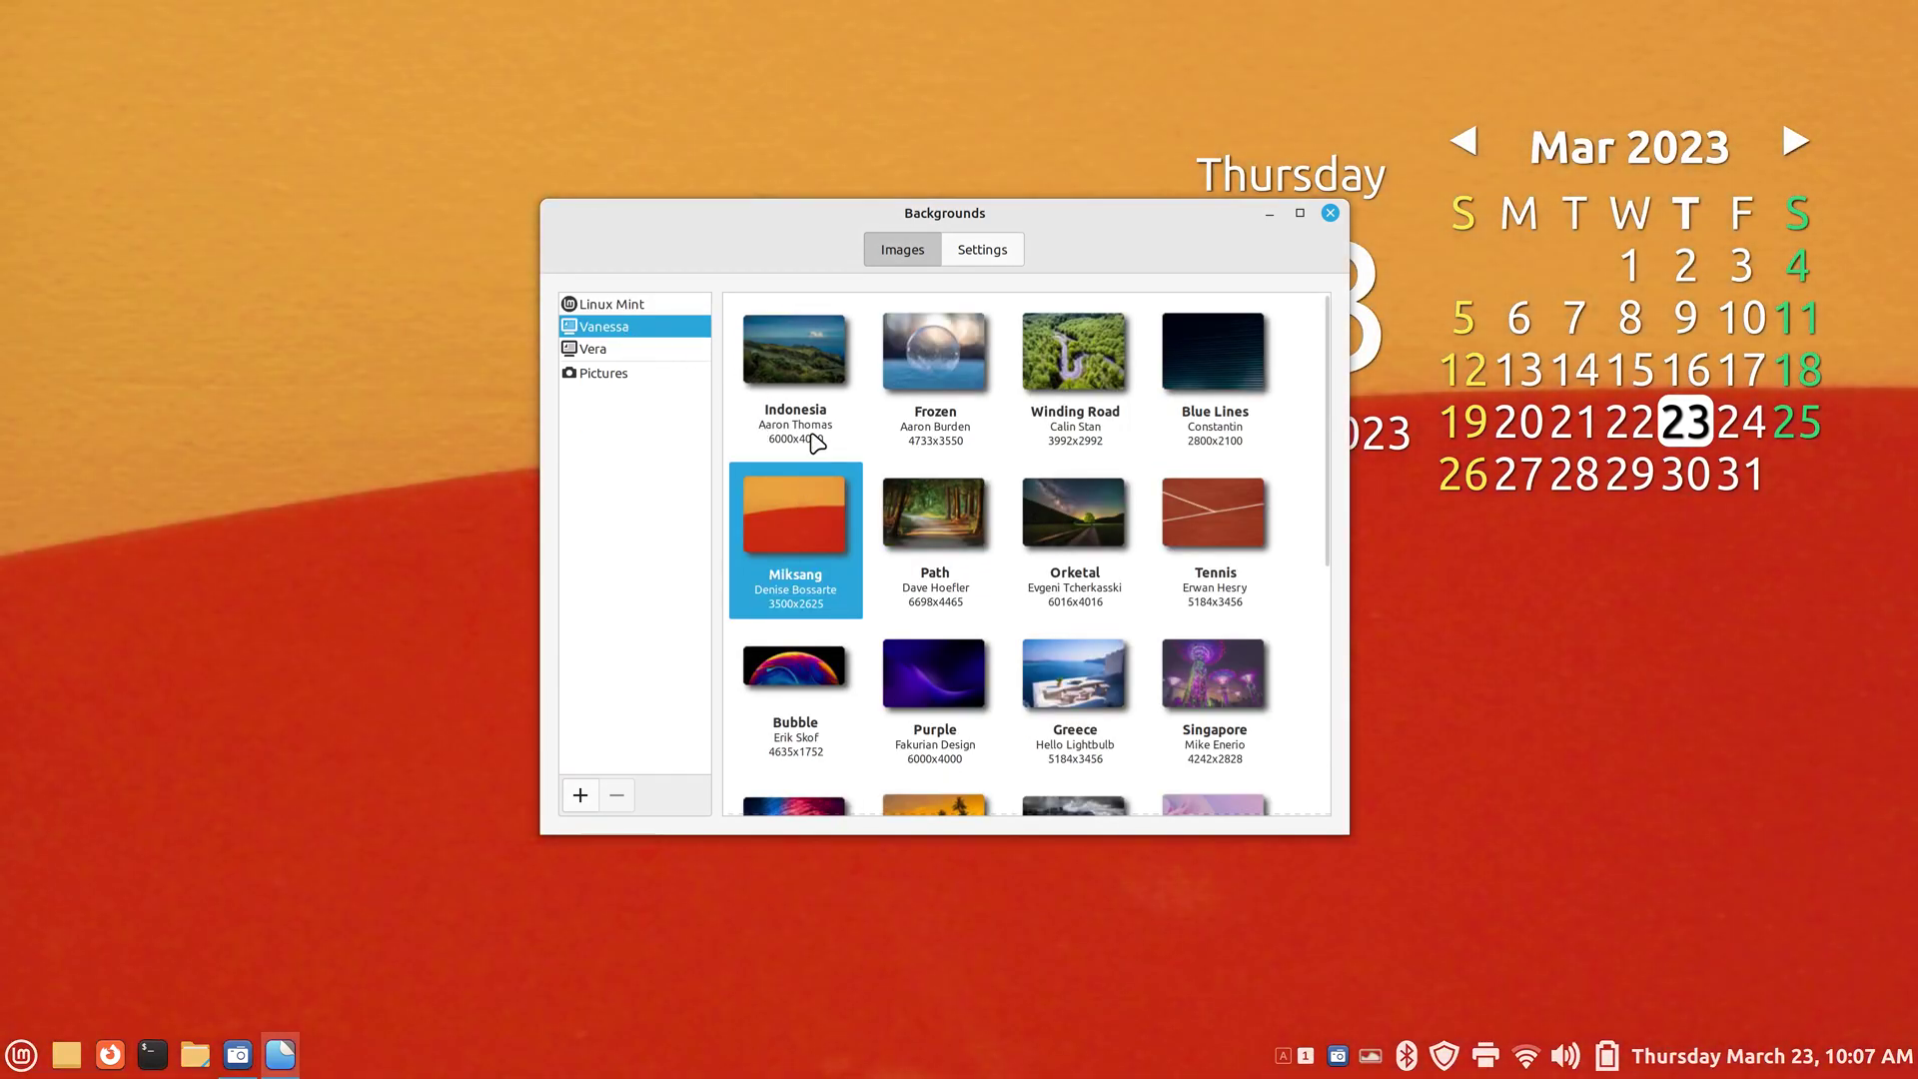
{"action": "left_click", "coordinate": [808, 359]}
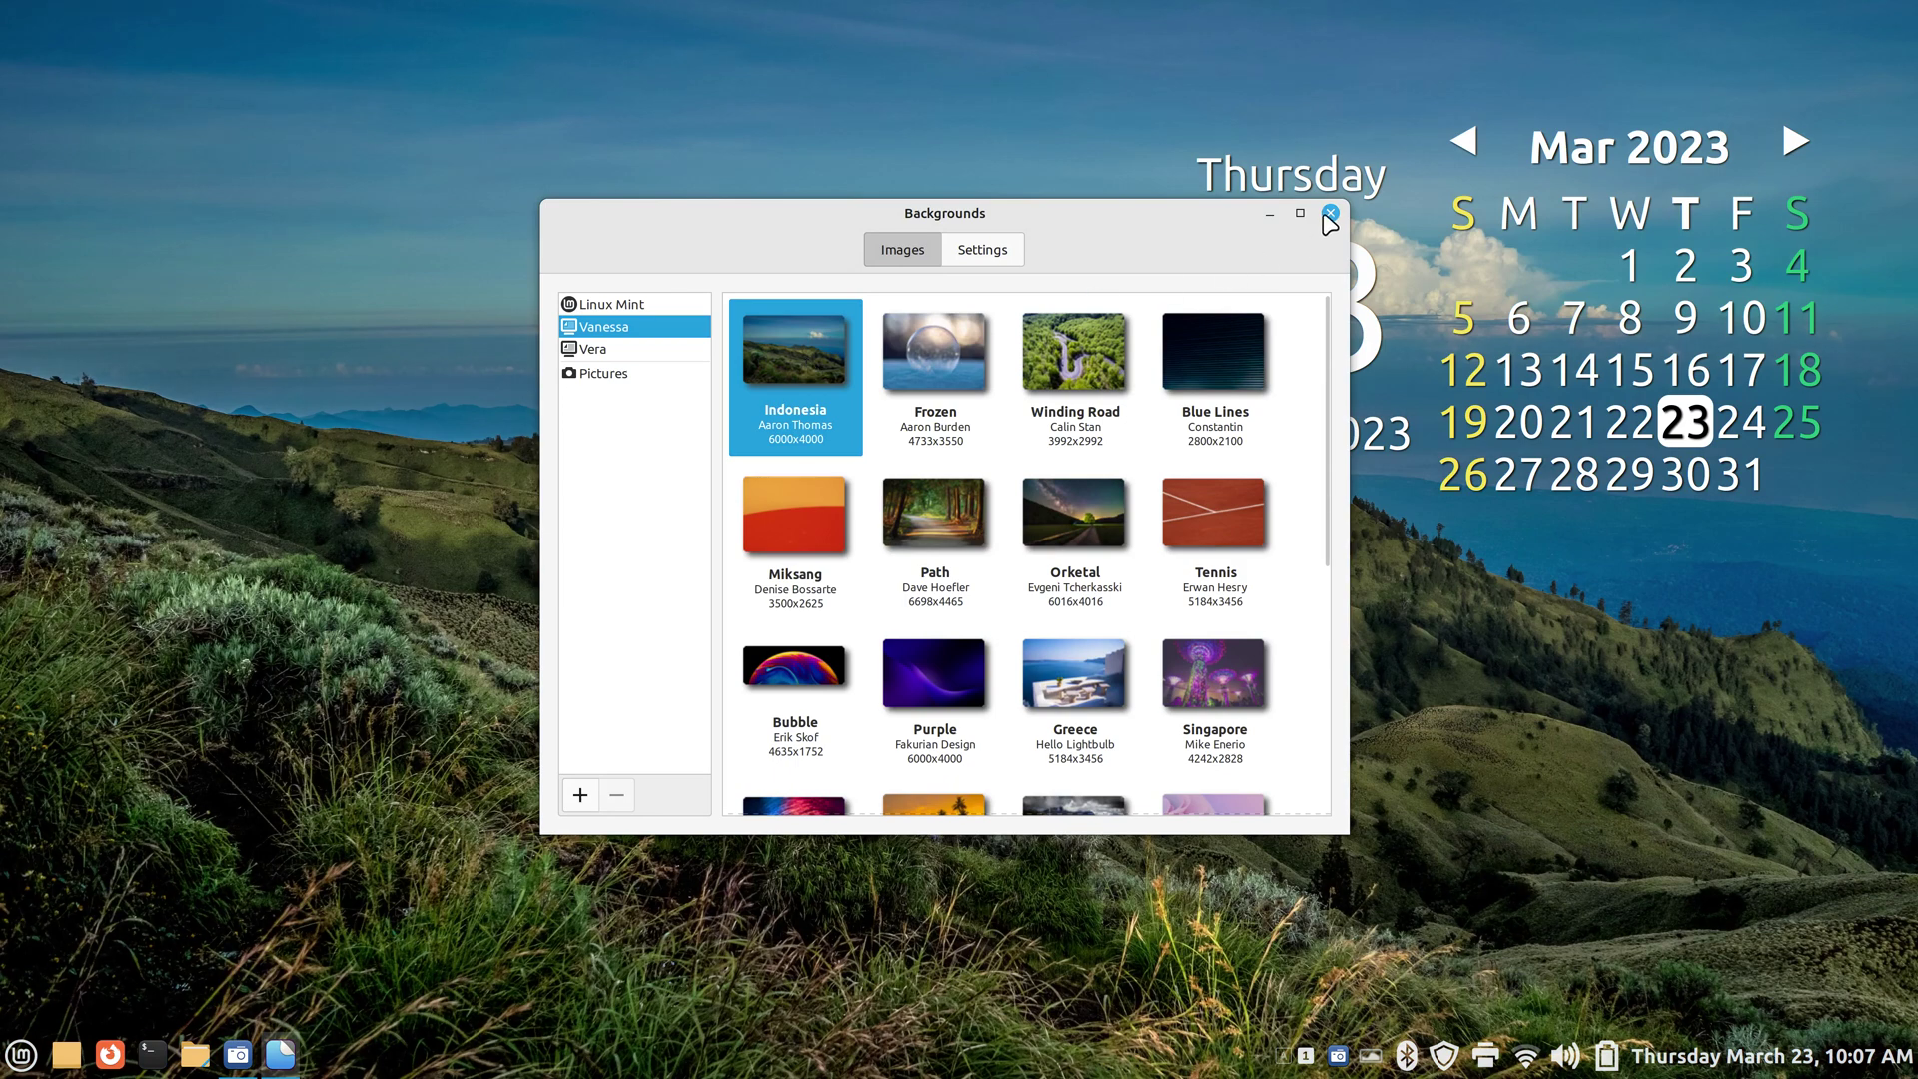
{"action": "left_click", "coordinate": [1330, 213]}
Open the Transparent panels settings through System Settings > Extensions.
{"action": "right_click", "coordinate": [785, 747]}
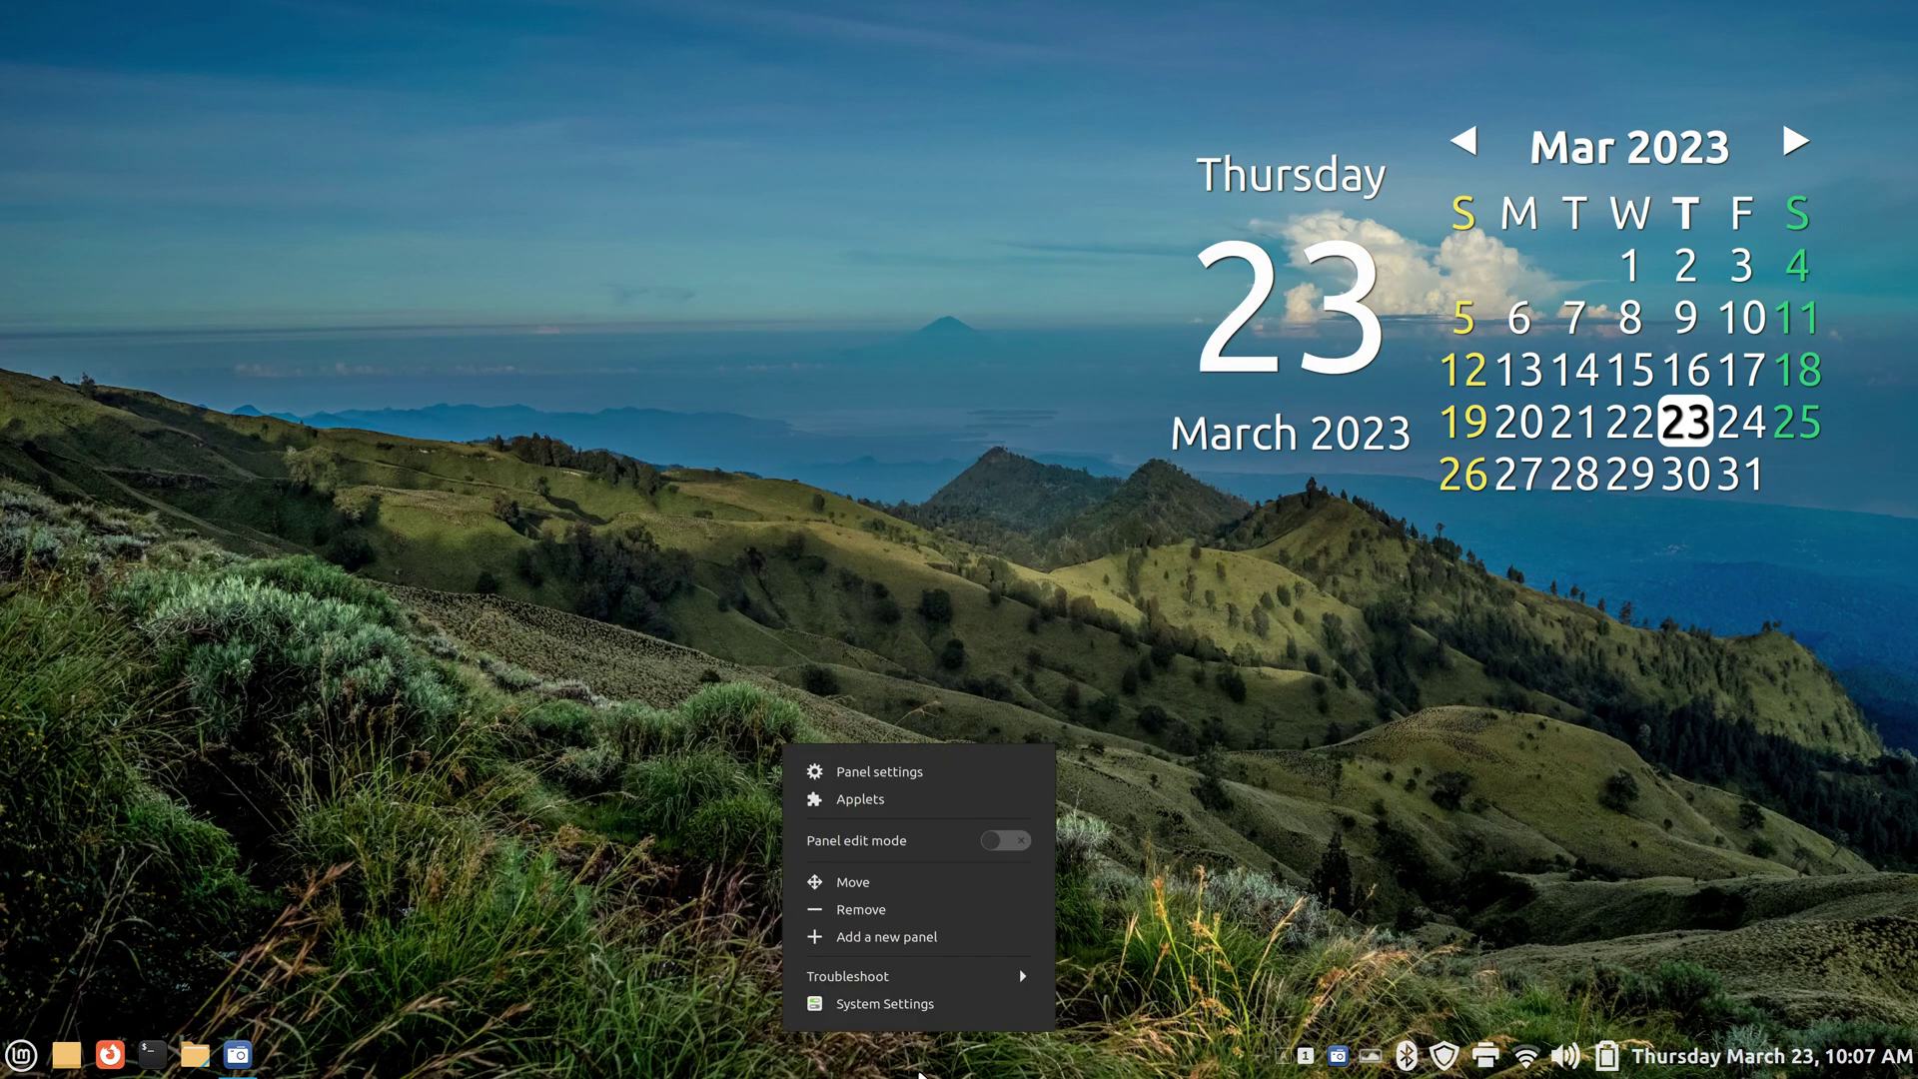
{"action": "left_click", "coordinate": [934, 1012]}
{"action": "left_click", "coordinate": [681, 614]}
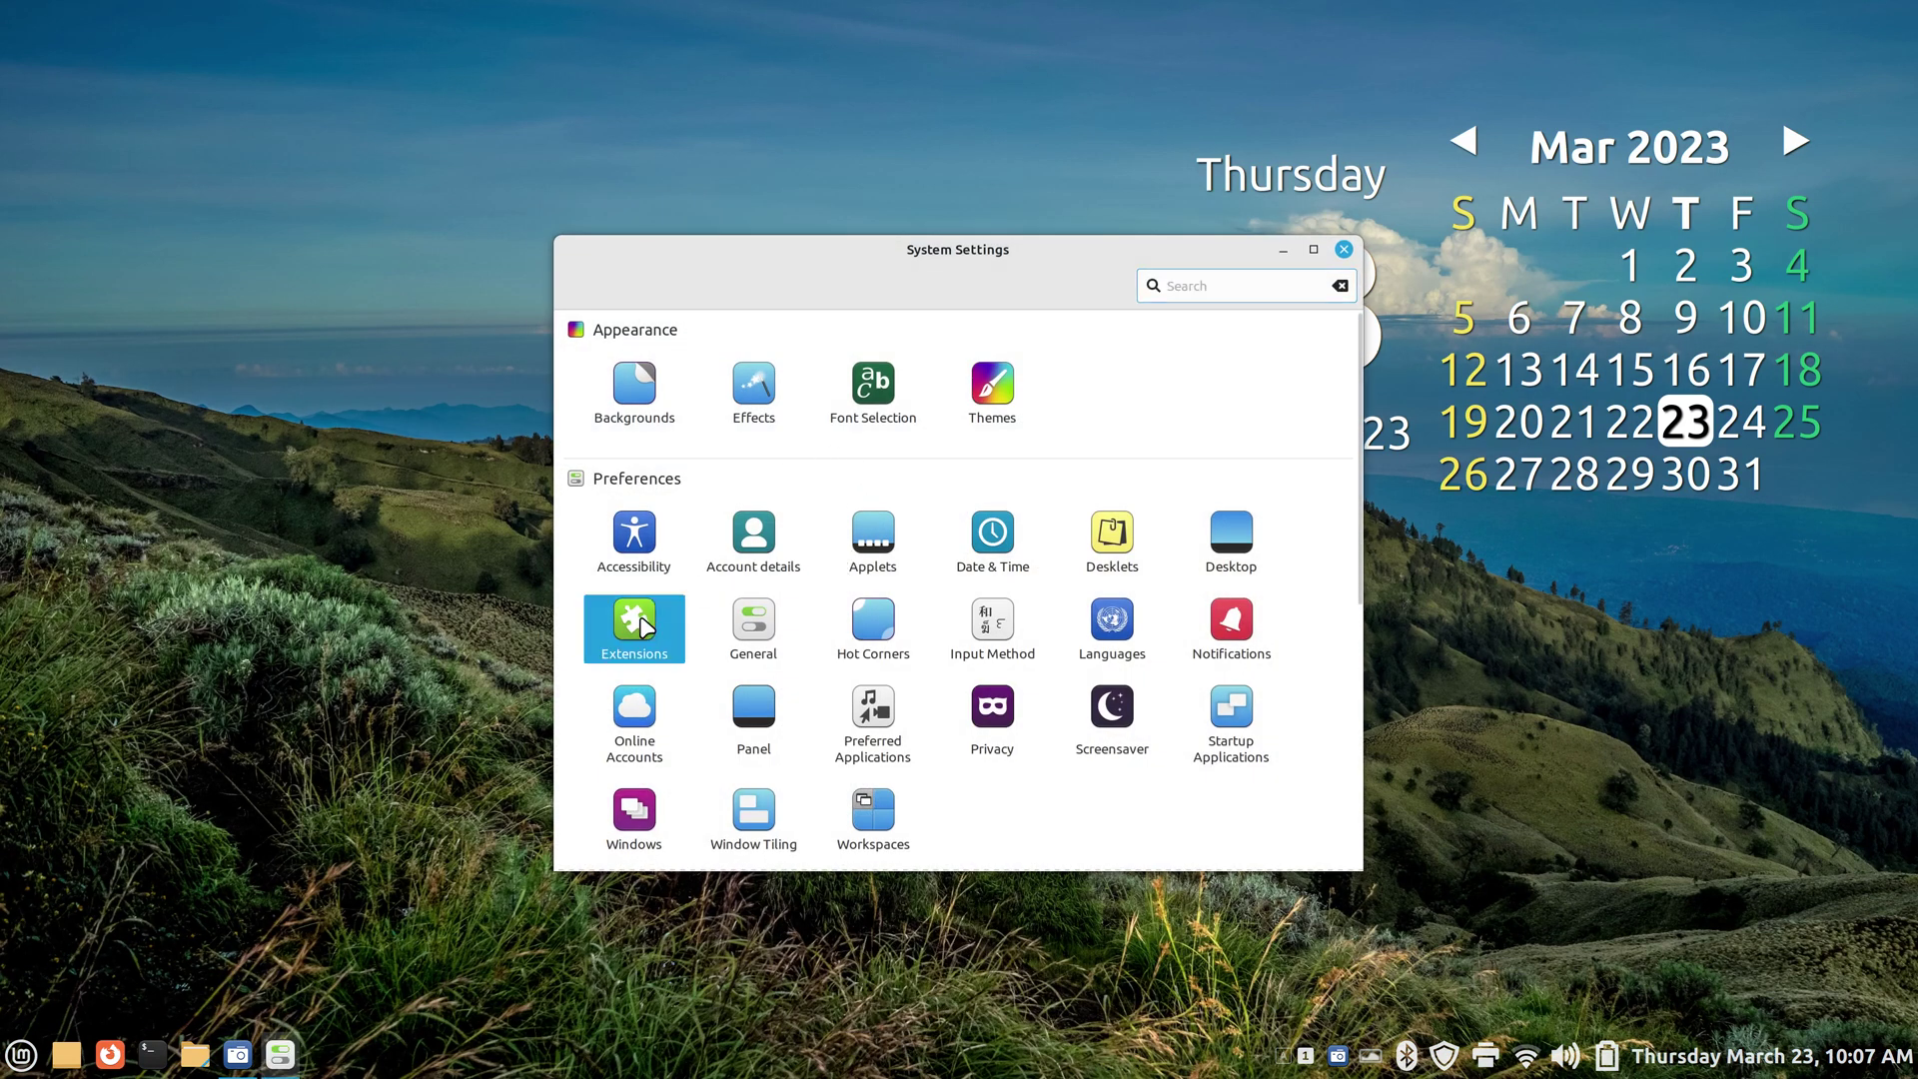
{"action": "left_click_drag", "start_coordinate": [1110, 264], "coordinate": [758, 237]}
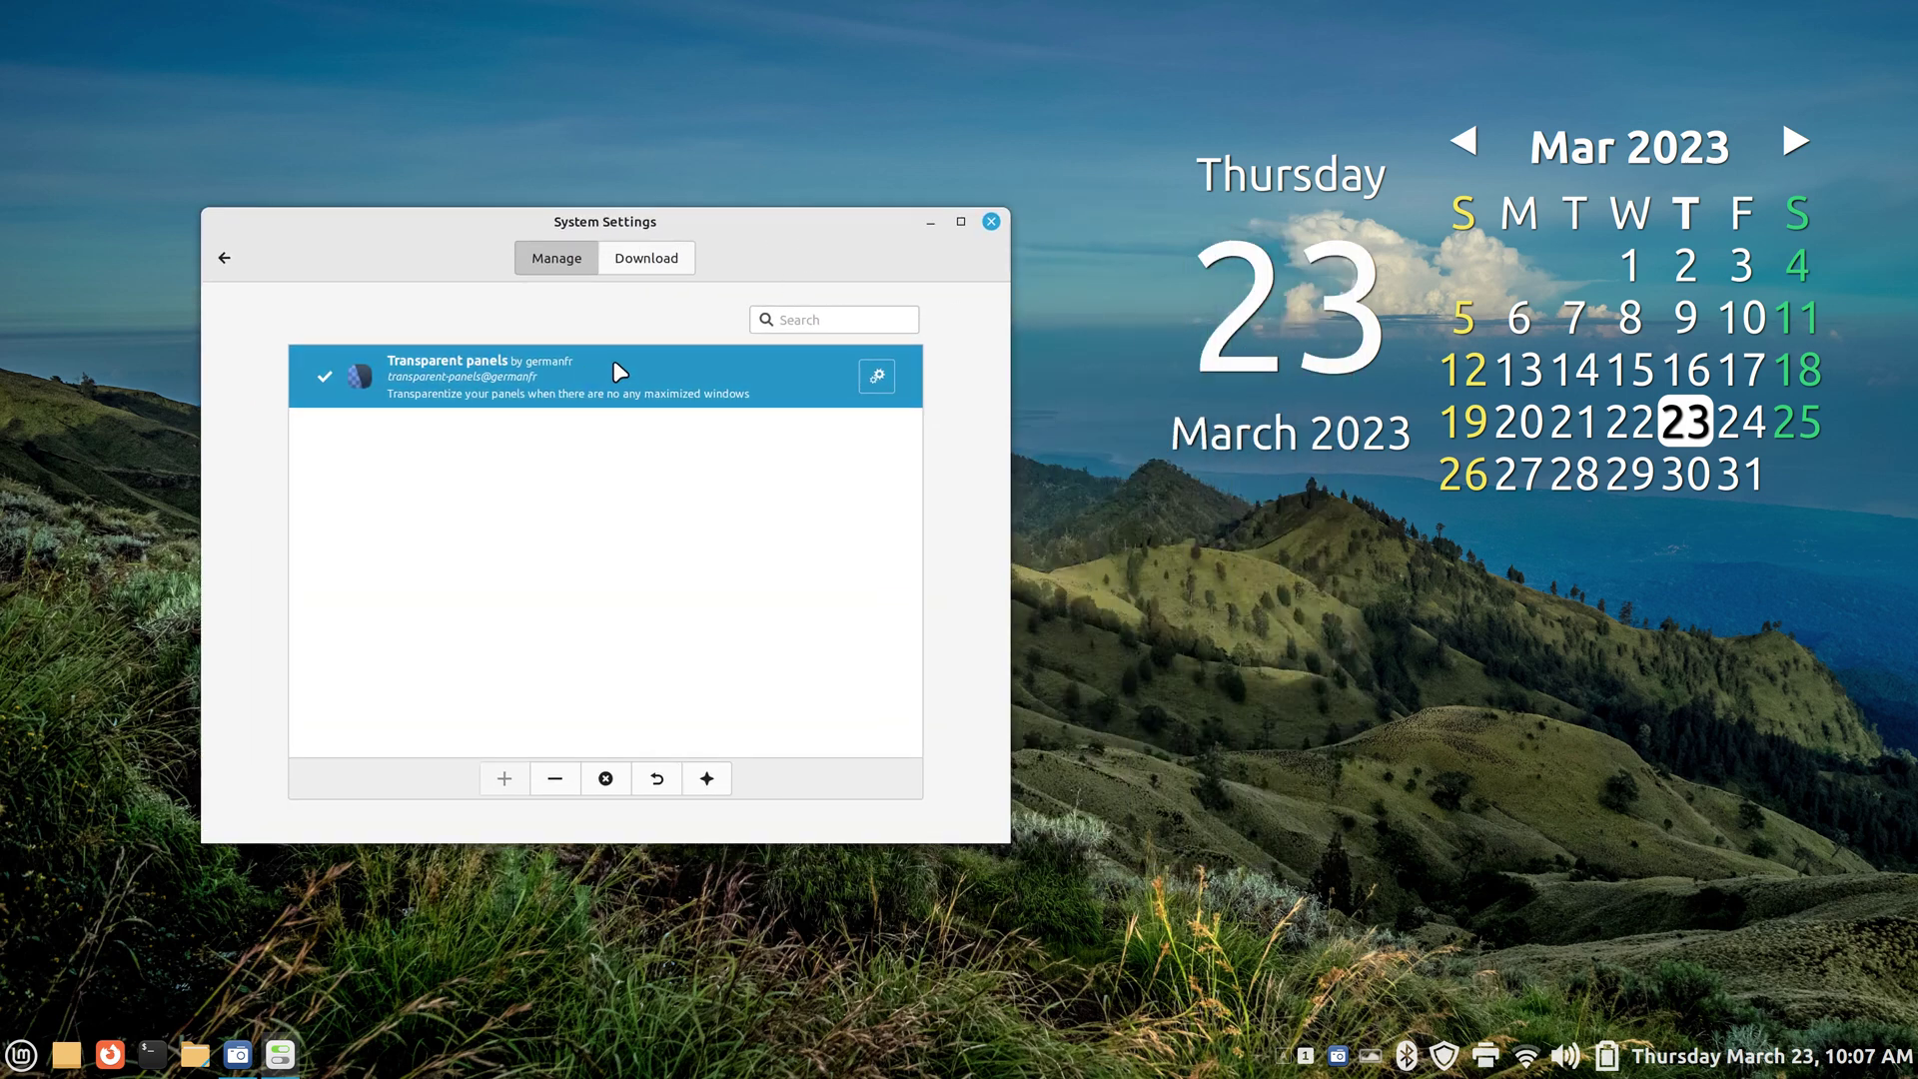
{"action": "left_click", "coordinate": [877, 377]}
{"action": "left_click_drag", "start_coordinate": [1246, 249], "coordinate": [454, 248]}
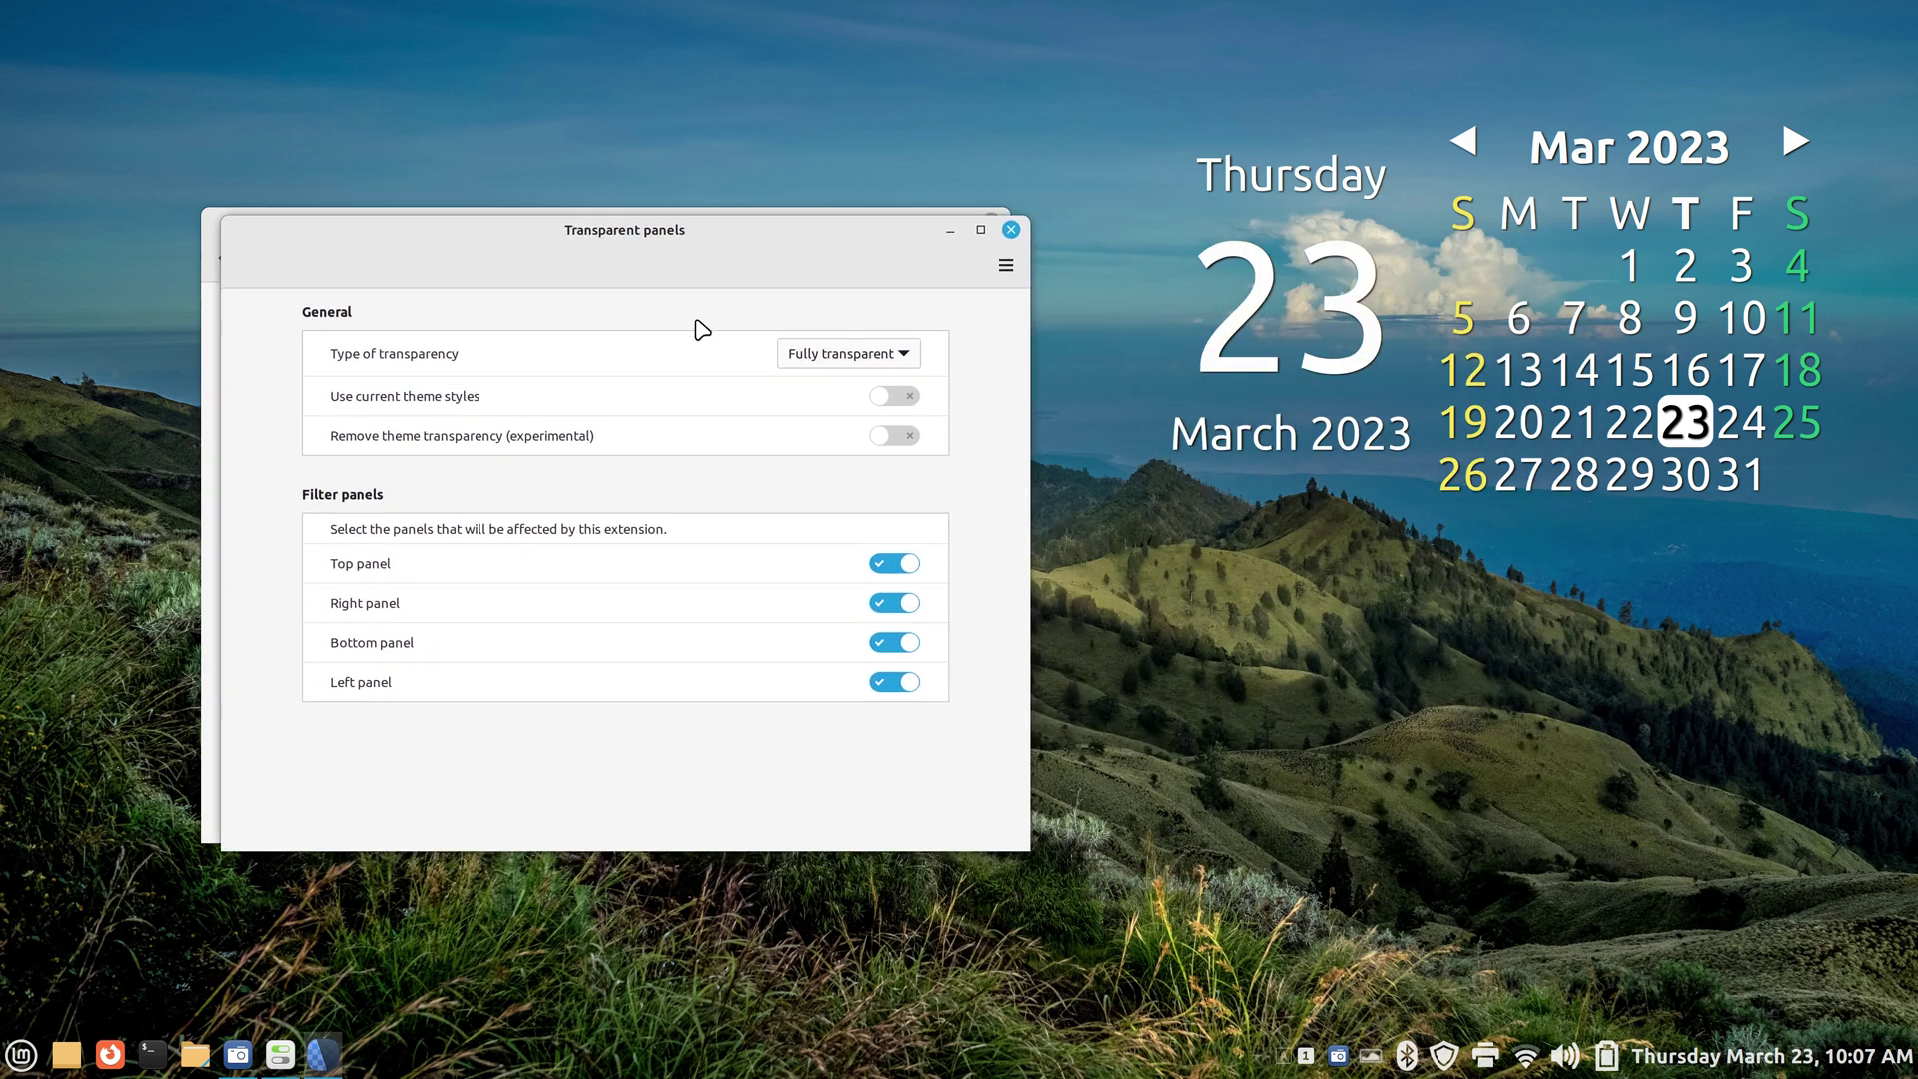
Switch the transparency type to With shadow, then to Semi-transparent.
{"action": "left_click", "coordinate": [888, 360]}
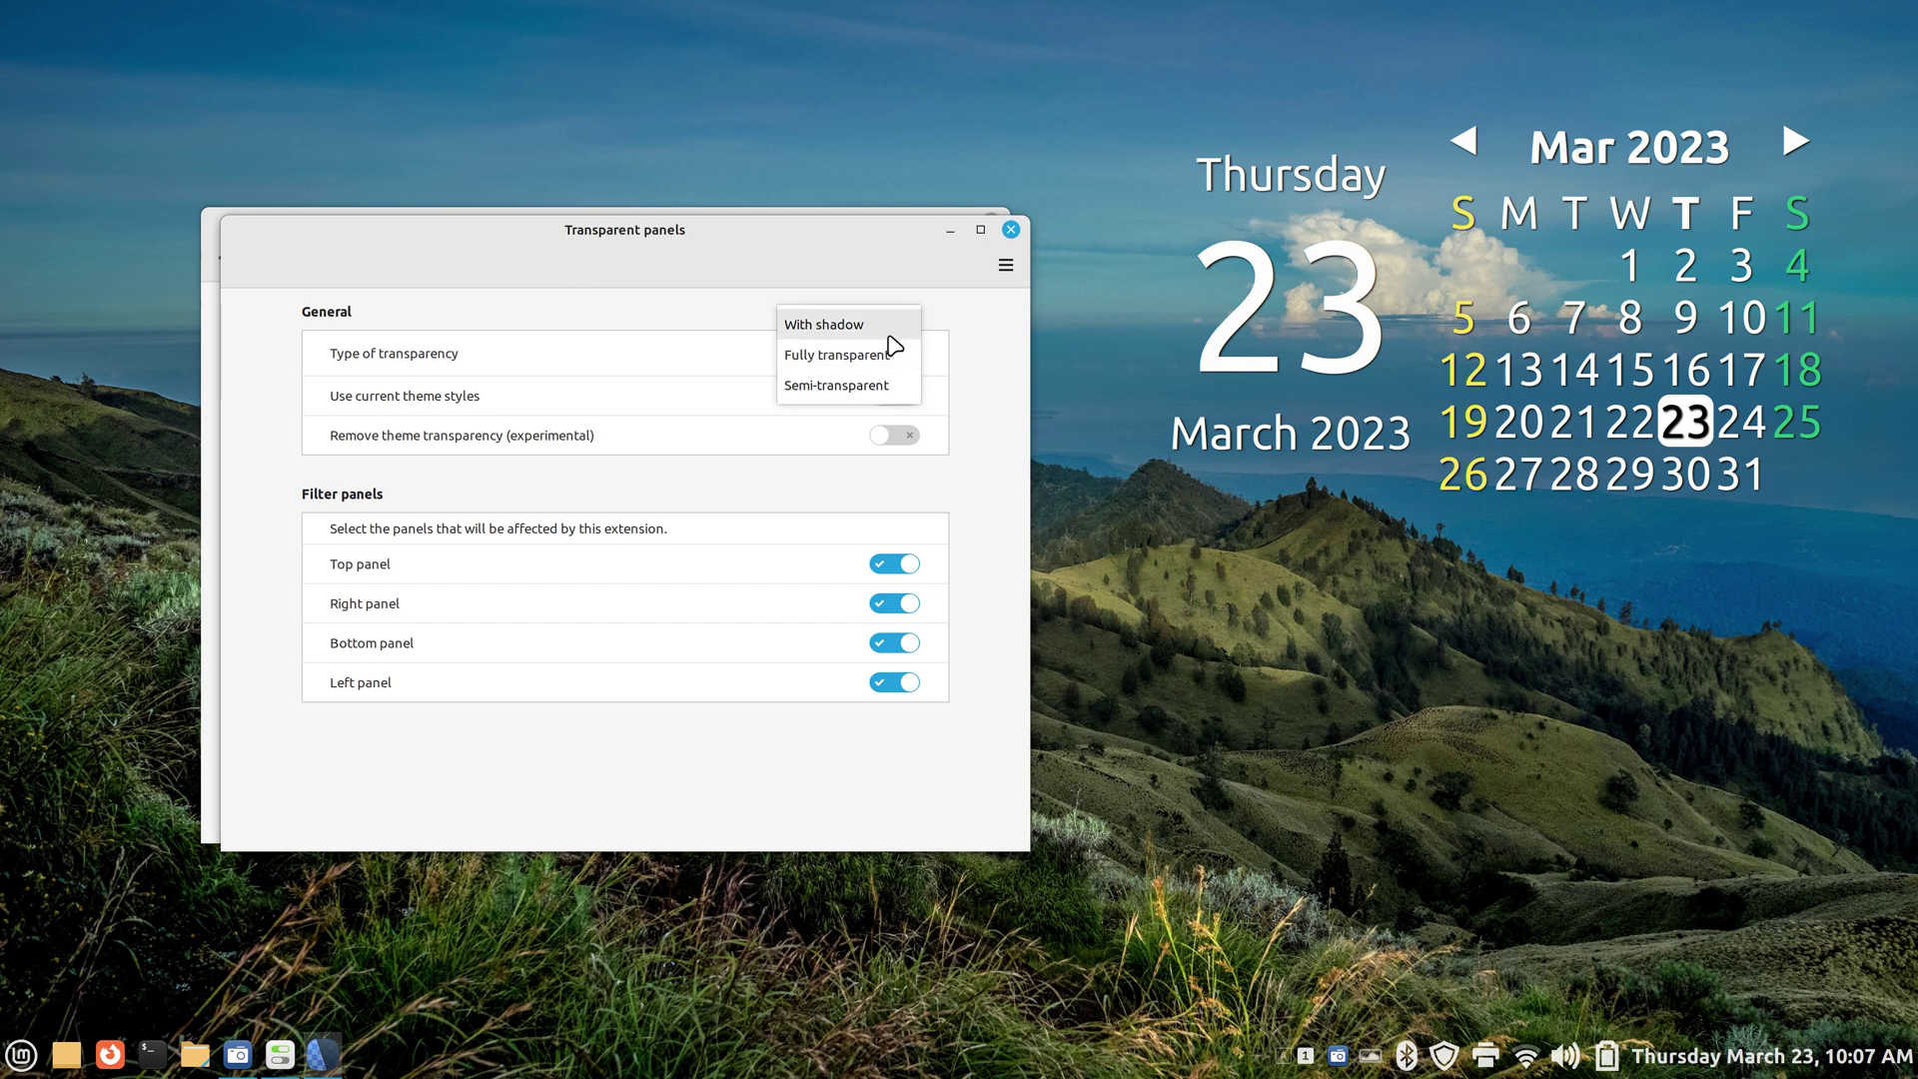
{"action": "left_click", "coordinate": [888, 330]}
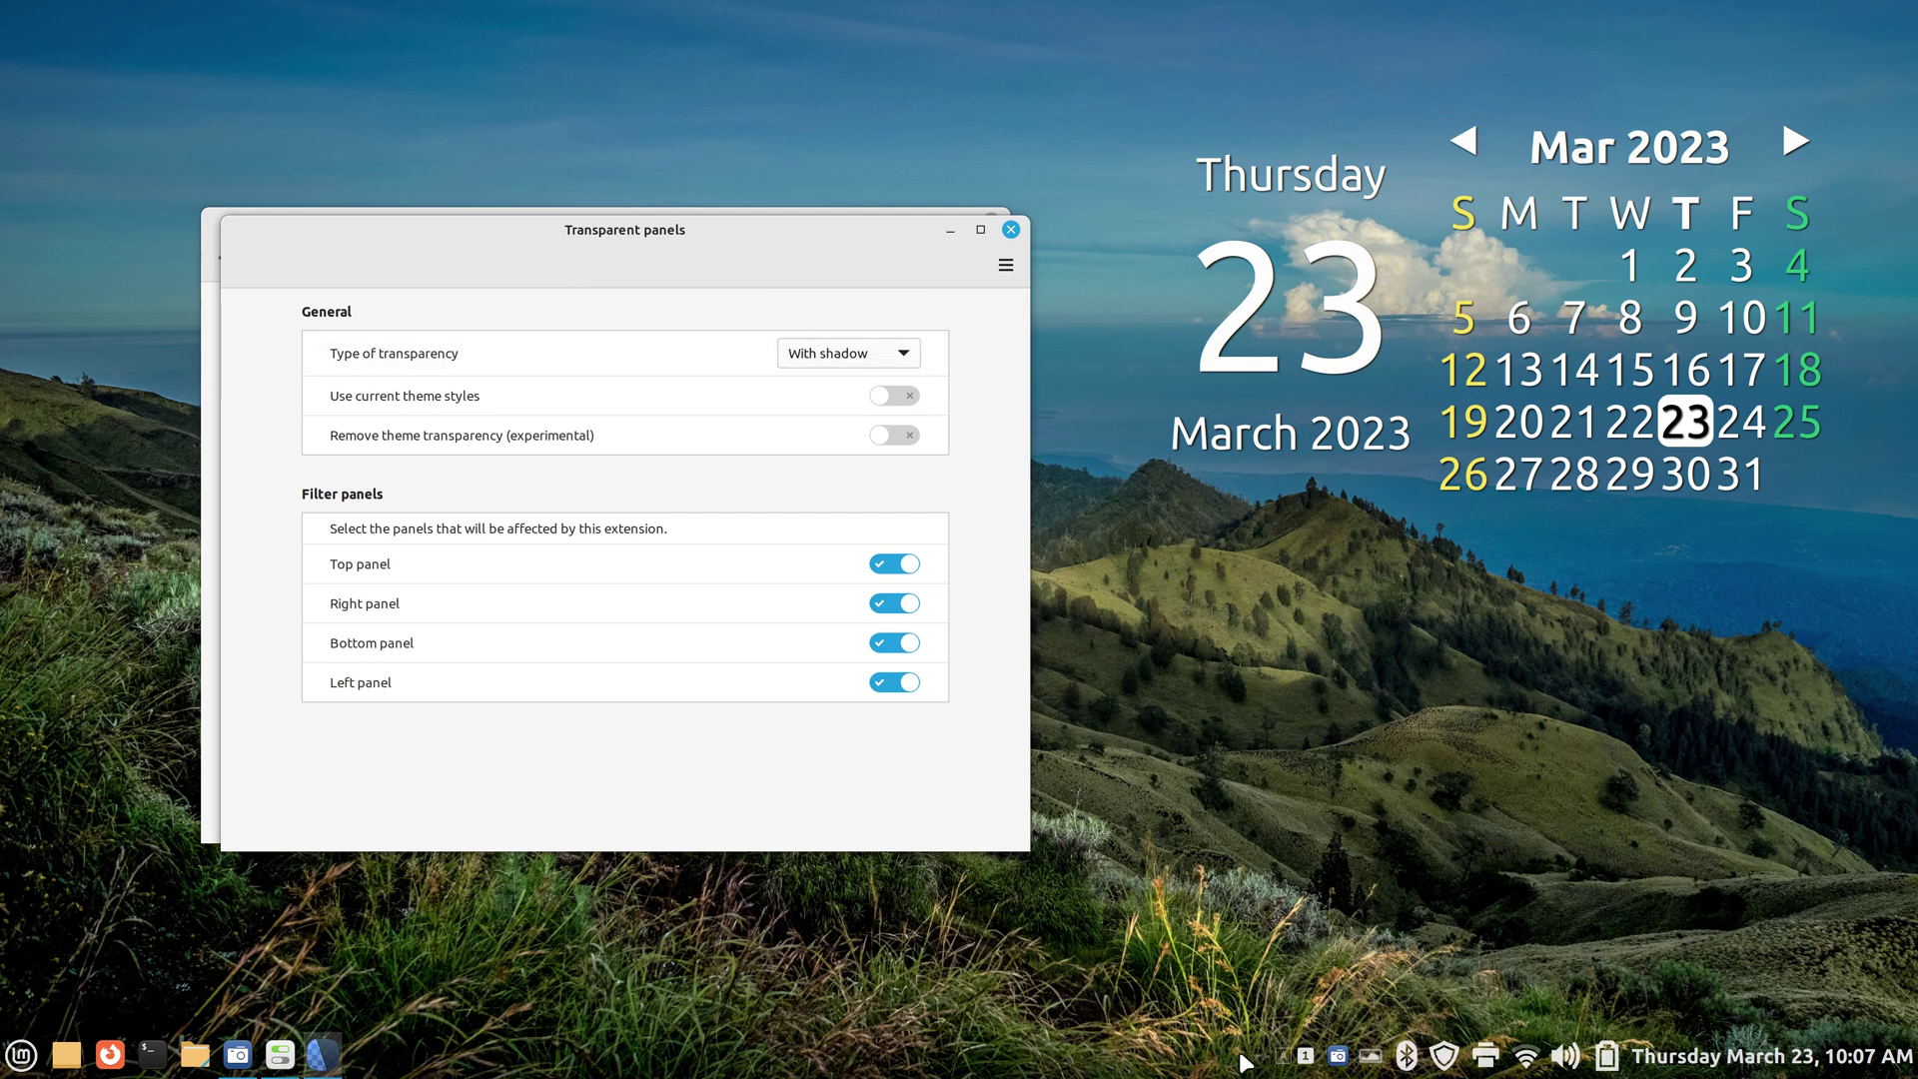
{"action": "left_click", "coordinate": [884, 365]}
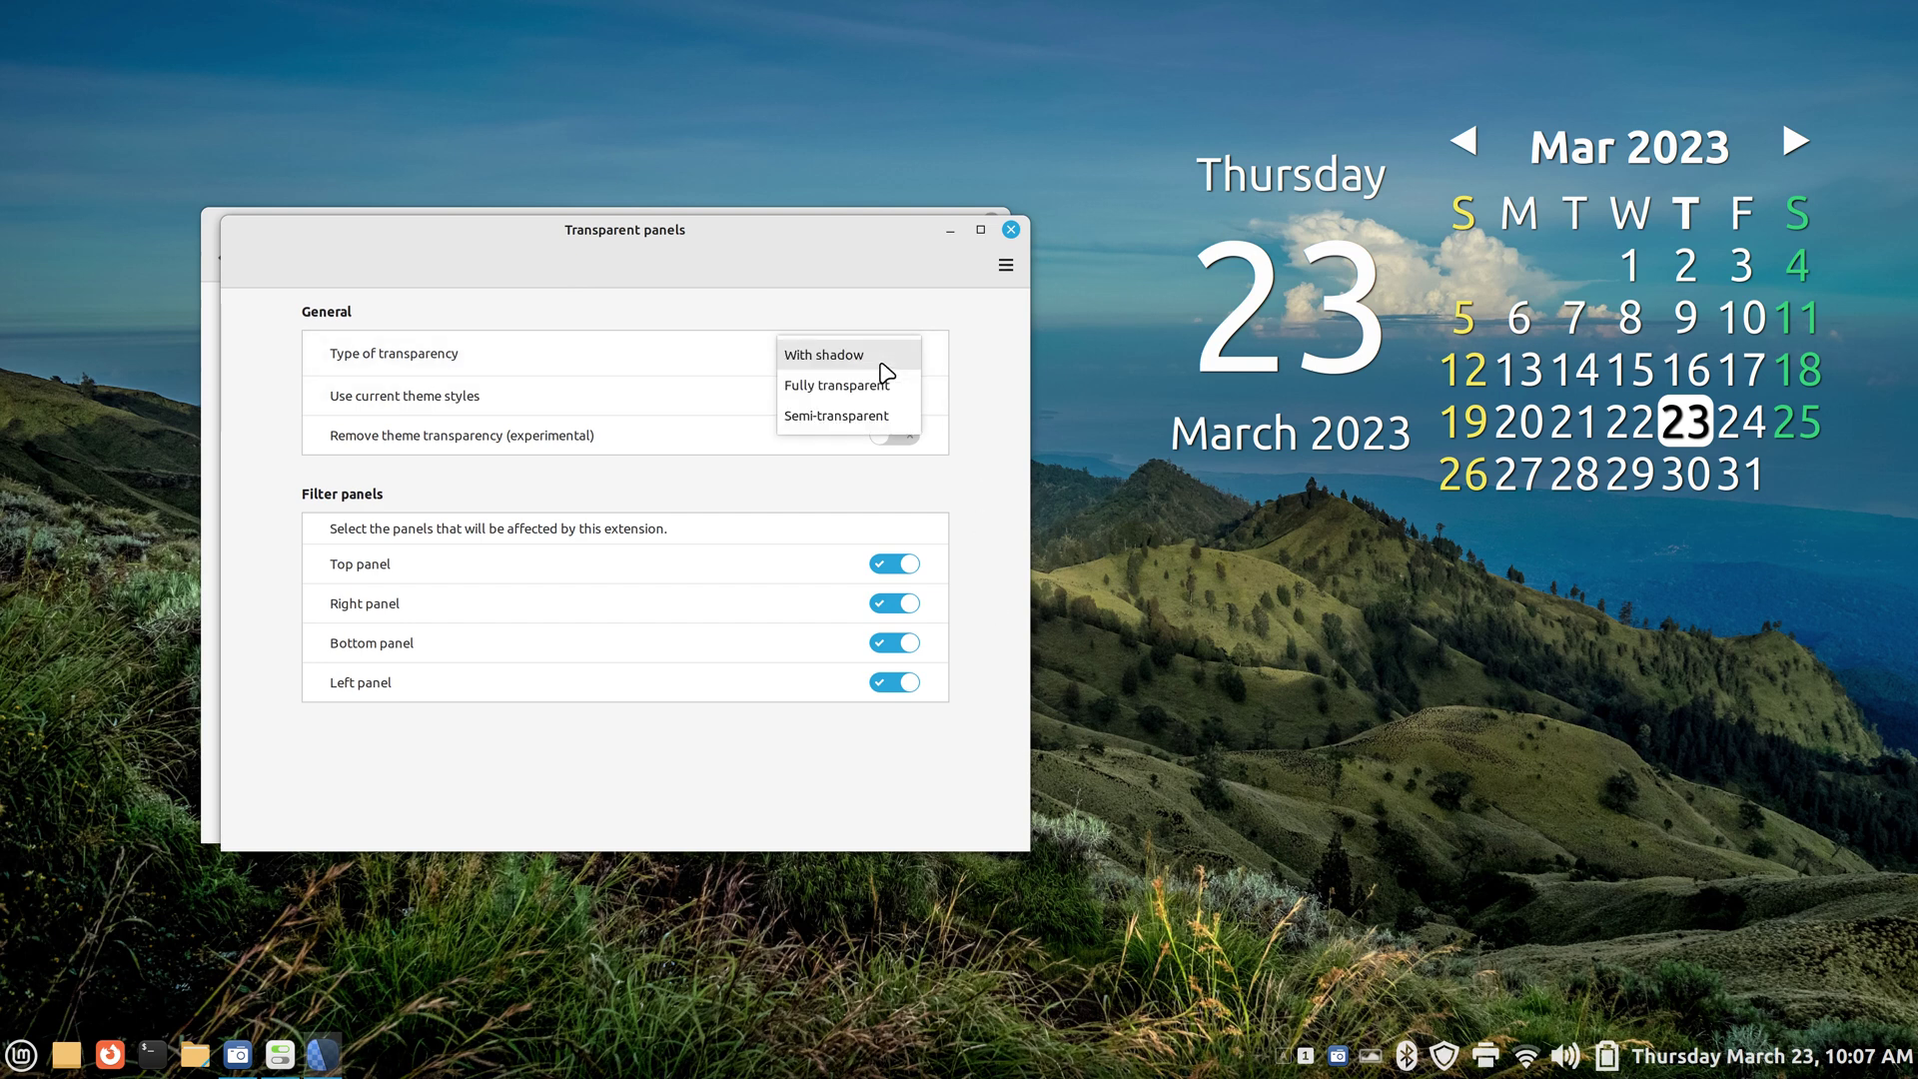
{"action": "left_click", "coordinate": [882, 424]}
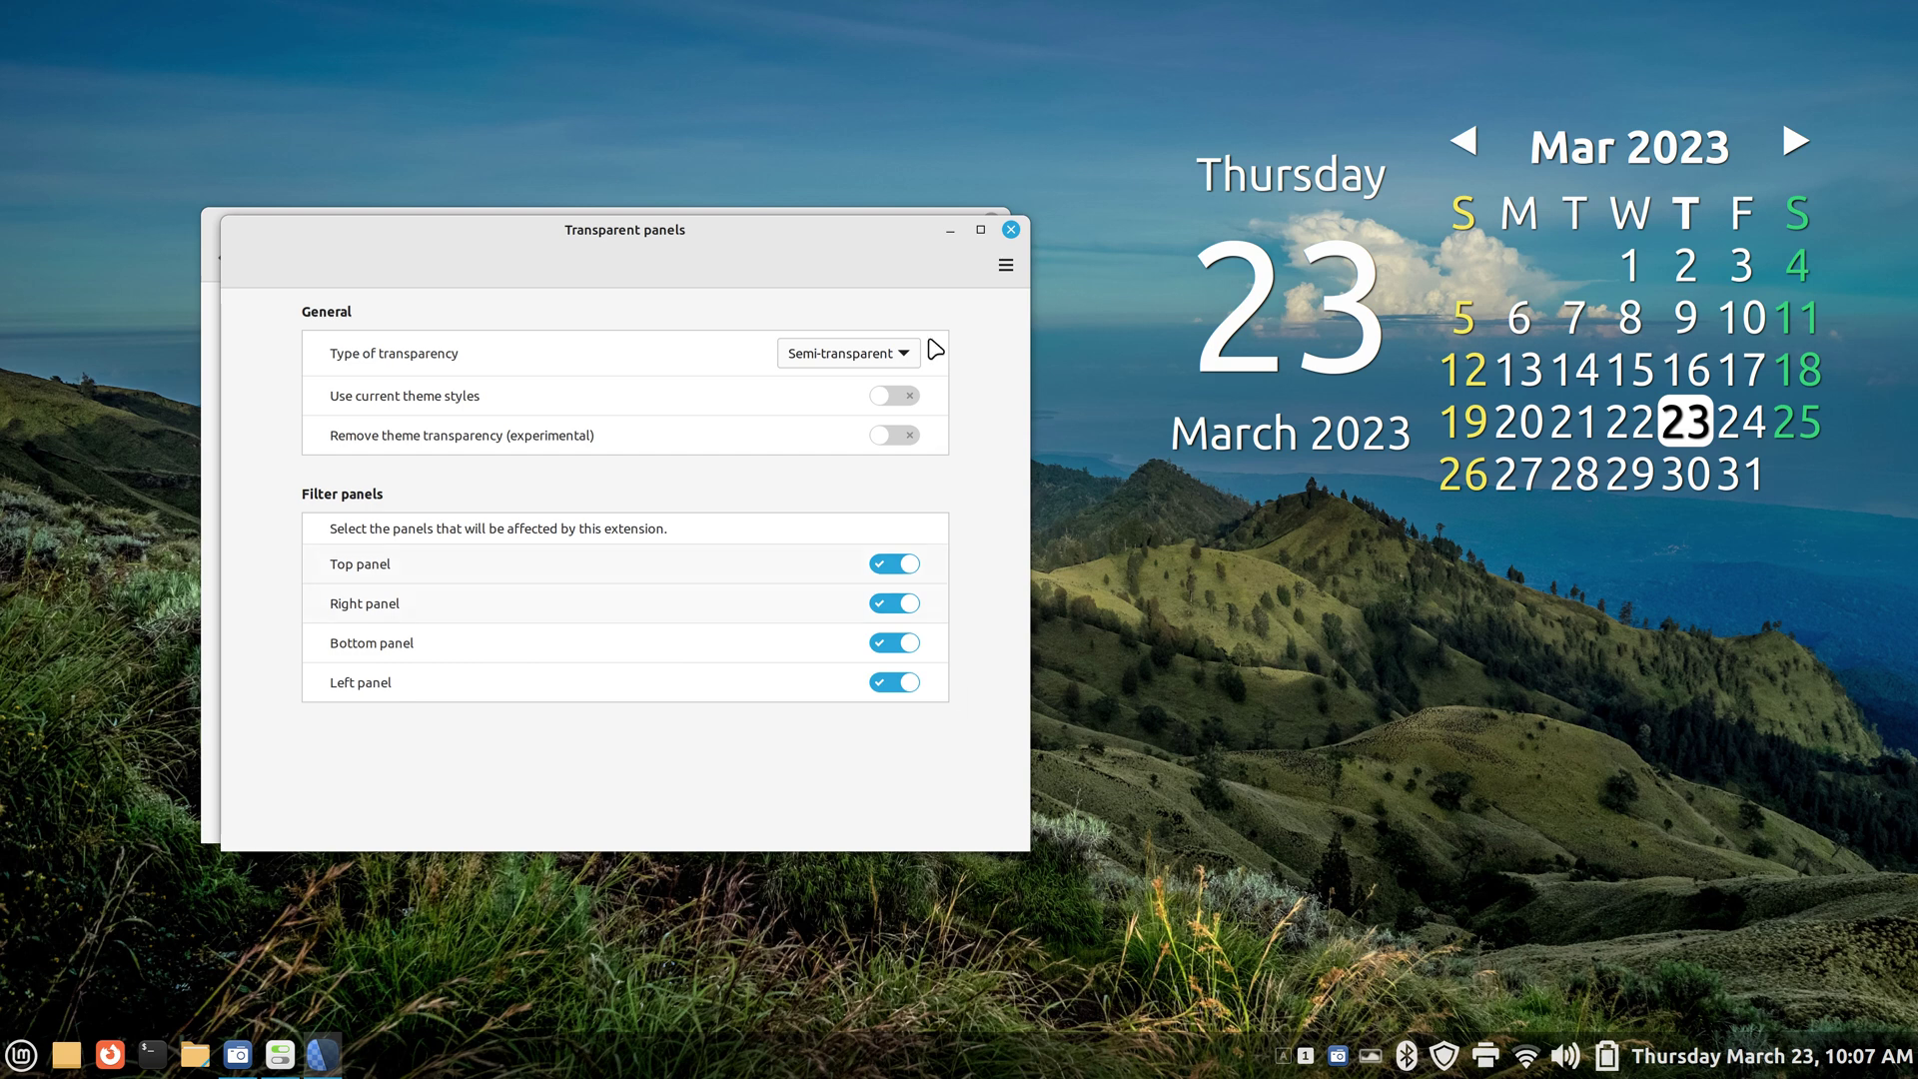
Close the Transparent panels settings and System Settings windows to reveal the semi-transparent panel.
{"action": "left_click_drag", "start_coordinate": [741, 274], "coordinate": [1088, 300]}
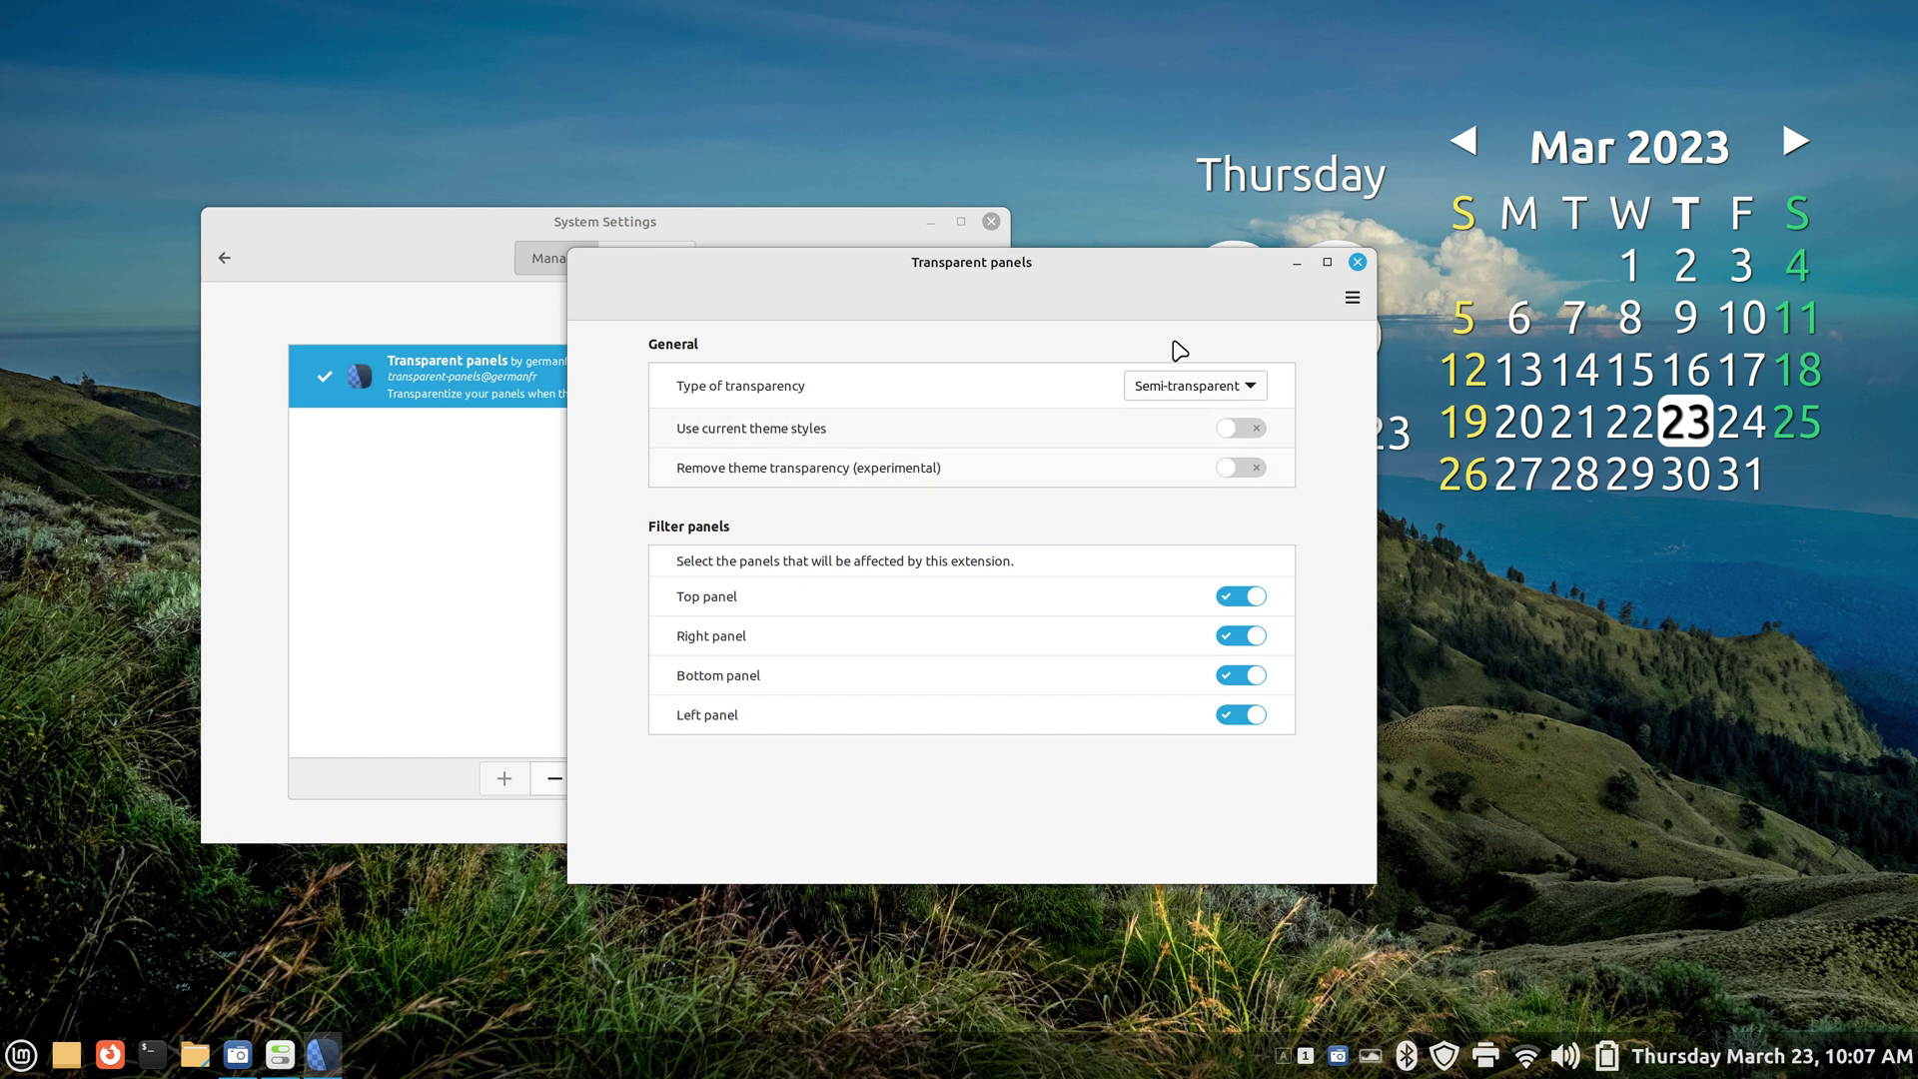
{"action": "left_click", "coordinate": [1358, 264]}
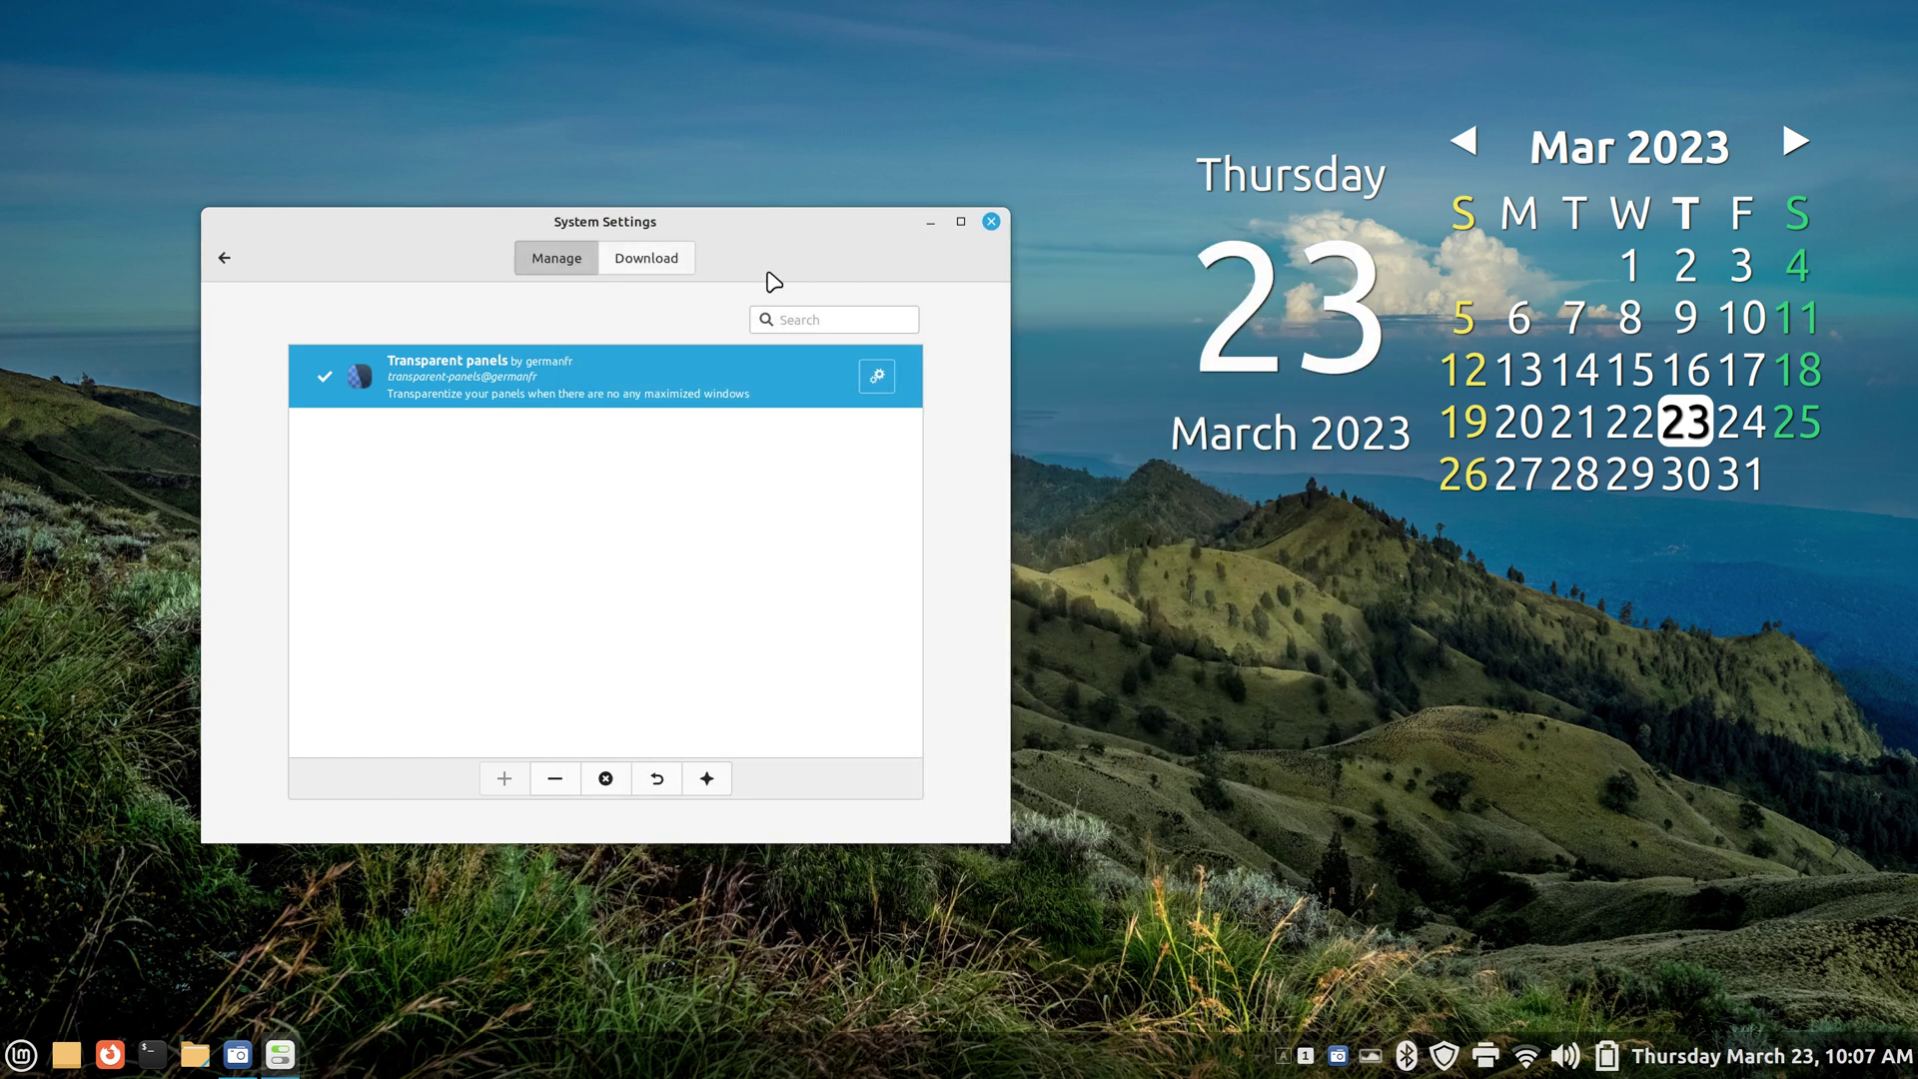
{"action": "left_click", "coordinate": [992, 221]}
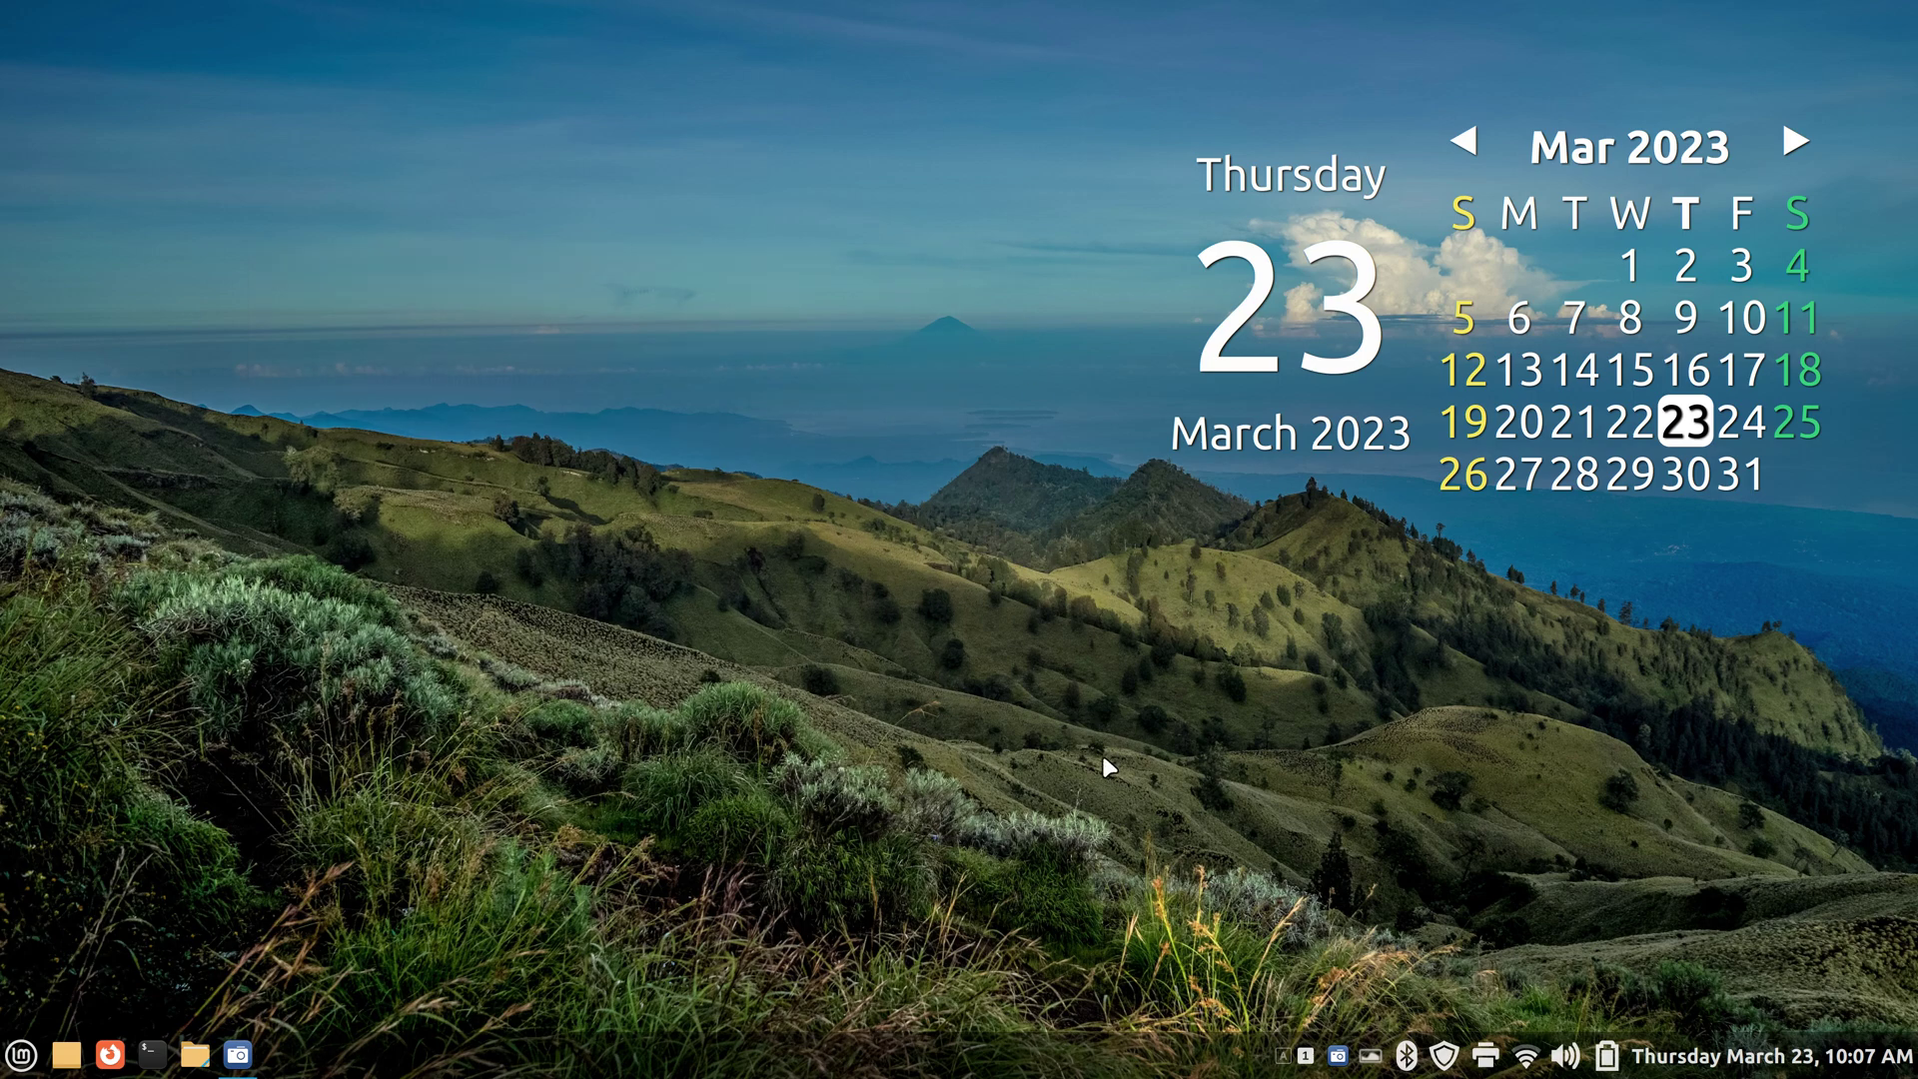